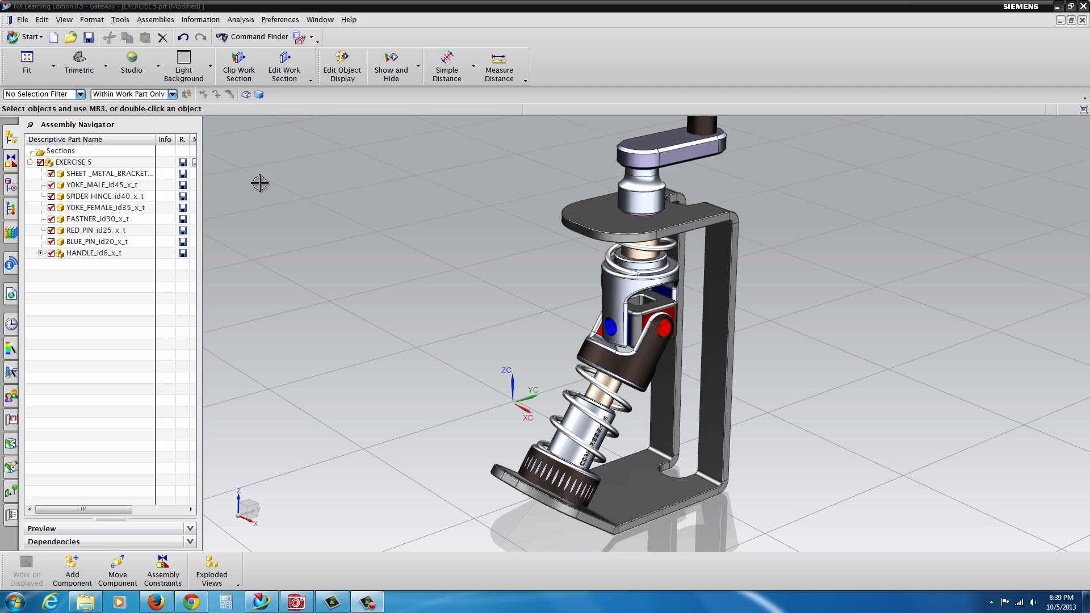
# - Create a new assembly file in inches named E5.prt in the NX E5 folder
pyautogui.click(23, 20)
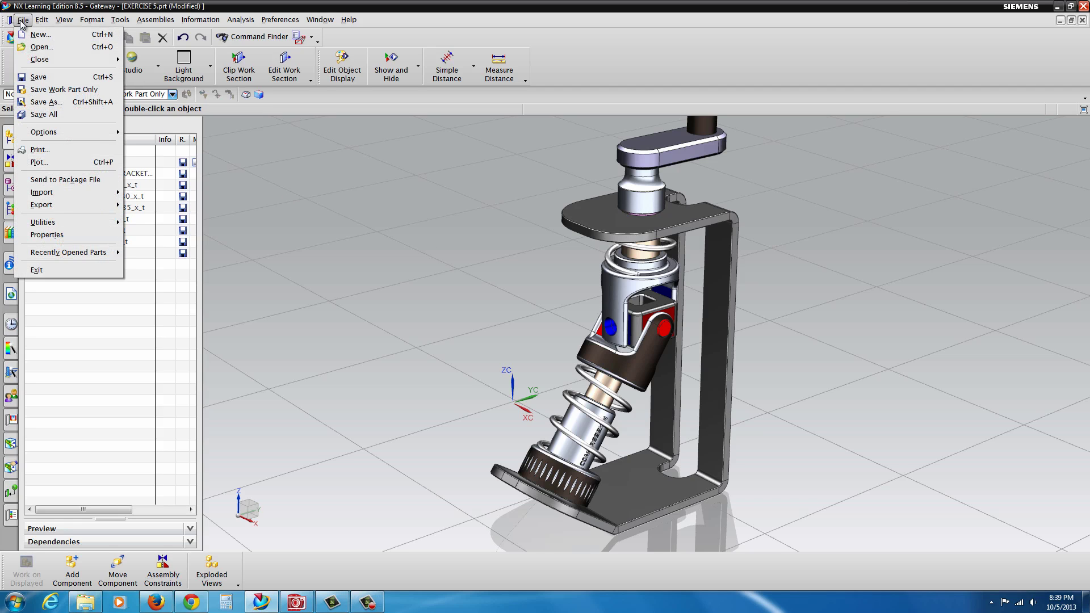
pyautogui.click(26, 31)
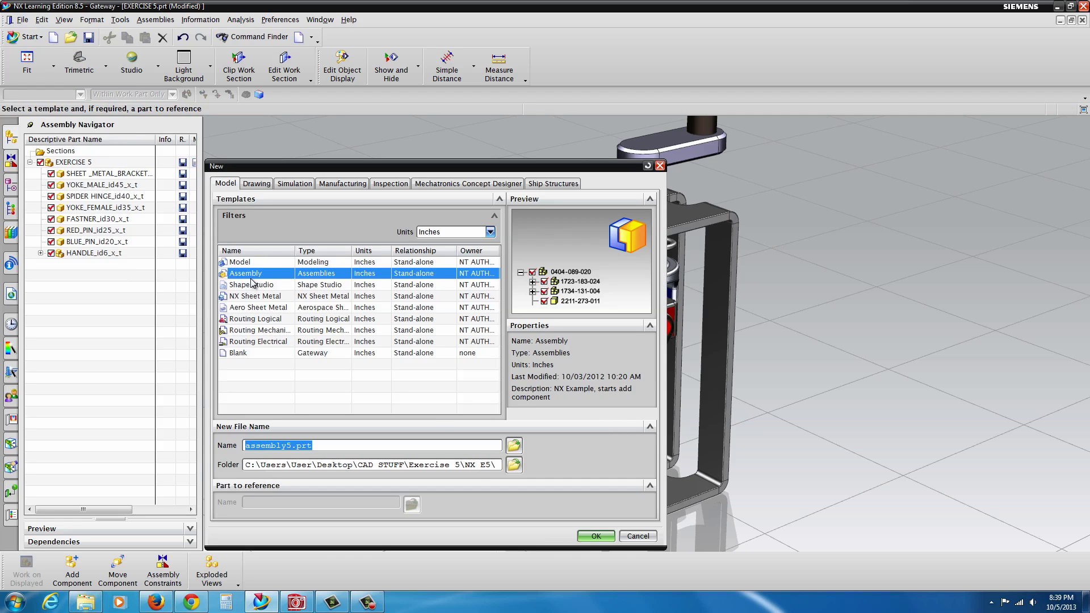
pyautogui.moveTo(288, 446); pyautogui.dragTo(254, 446)
pyautogui.write('E')
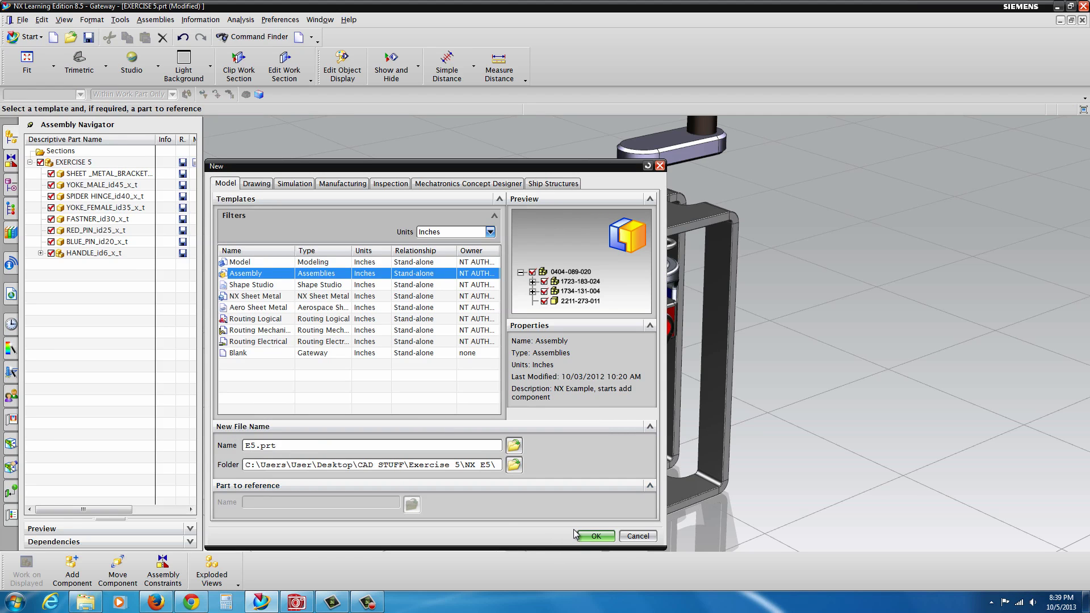
pyautogui.click(596, 537)
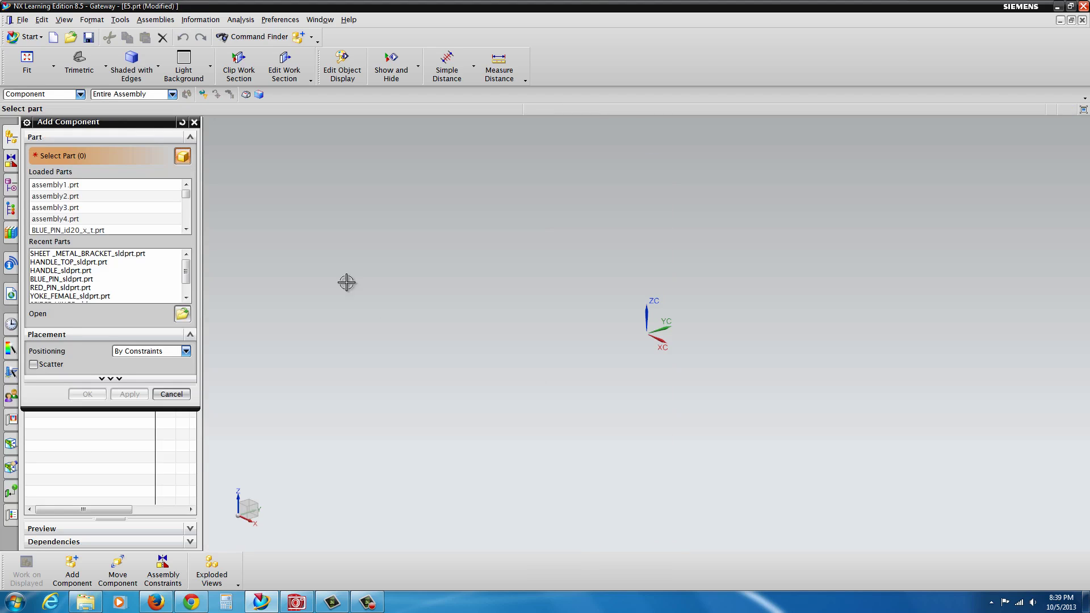
# - Add SHEET _METAL_BRACKET_sldprt.prt and SHEET _METAL_BRACKET_id50_x_t to the assembly at the absolute origin, leaving out any mating constraints
pyautogui.moveTo(186, 278); pyautogui.dragTo(186, 270)
pyautogui.click(93, 254)
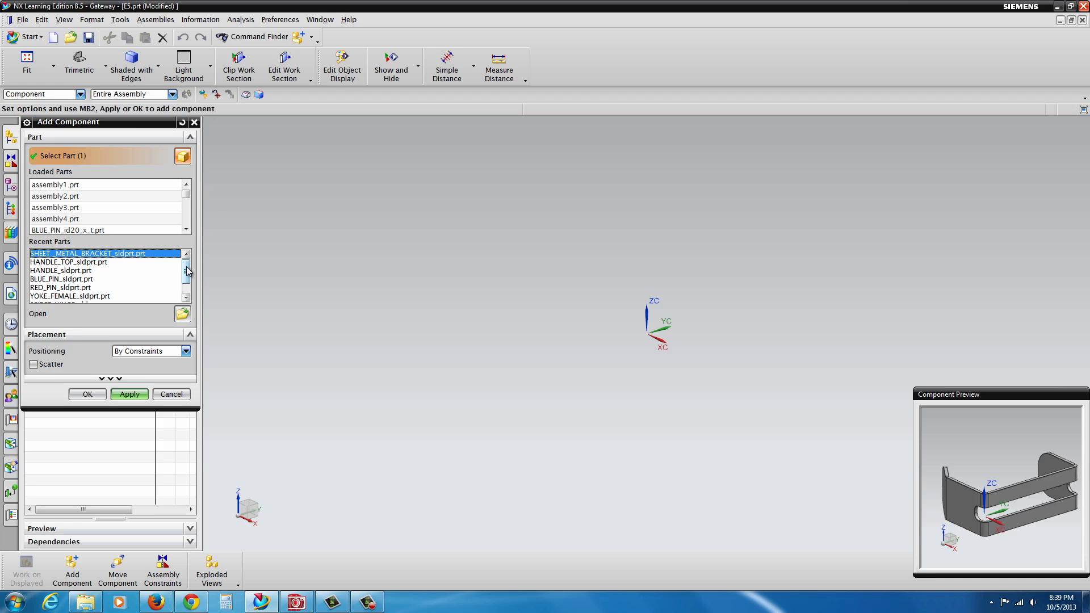
pyautogui.moveTo(187, 273); pyautogui.dragTo(187, 283)
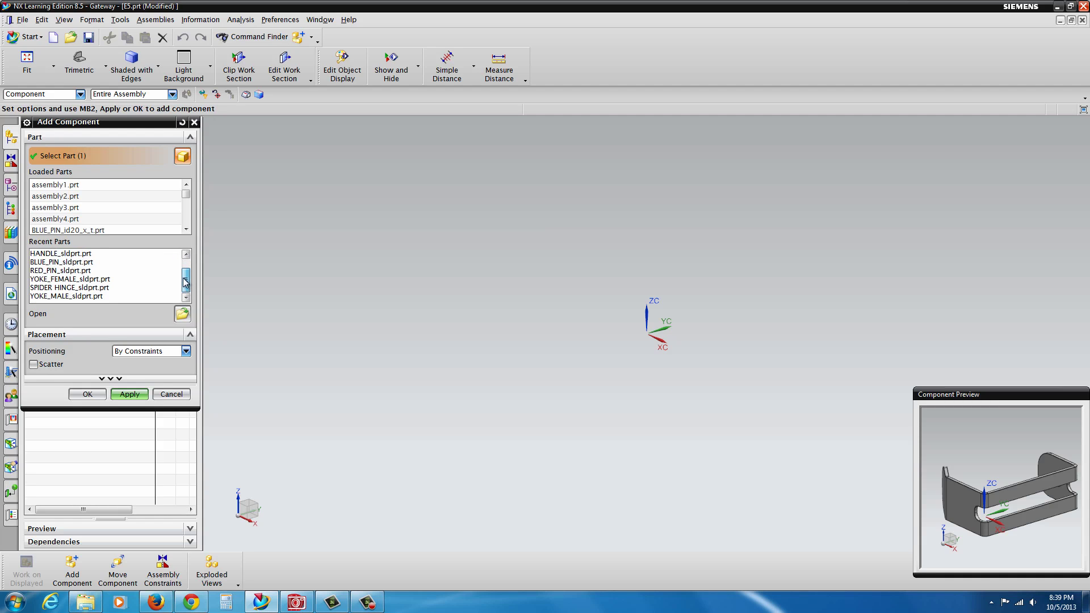
pyautogui.click(183, 315)
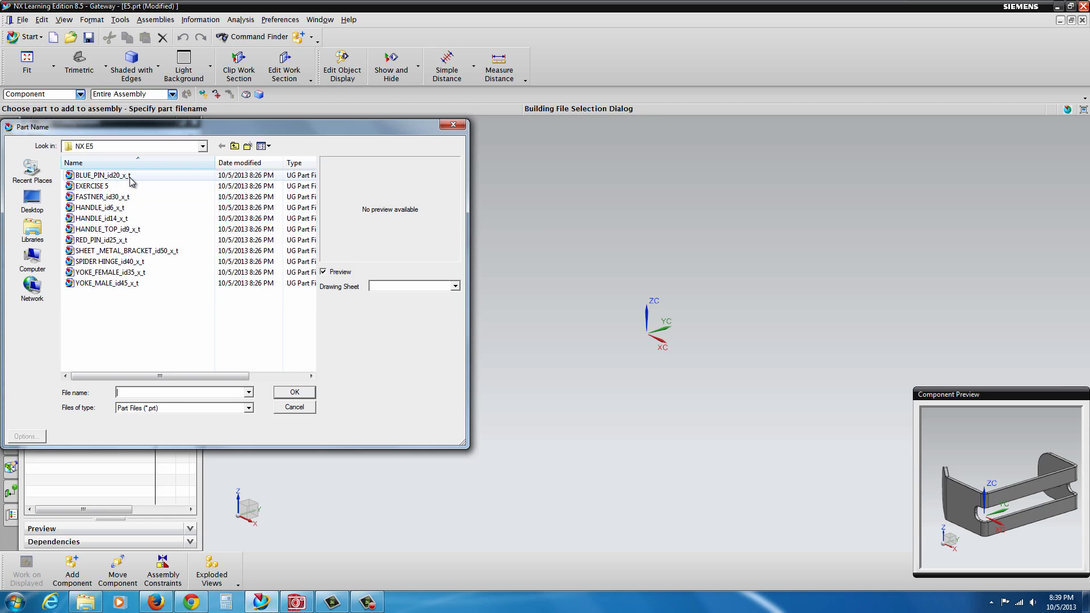
pyautogui.click(125, 251)
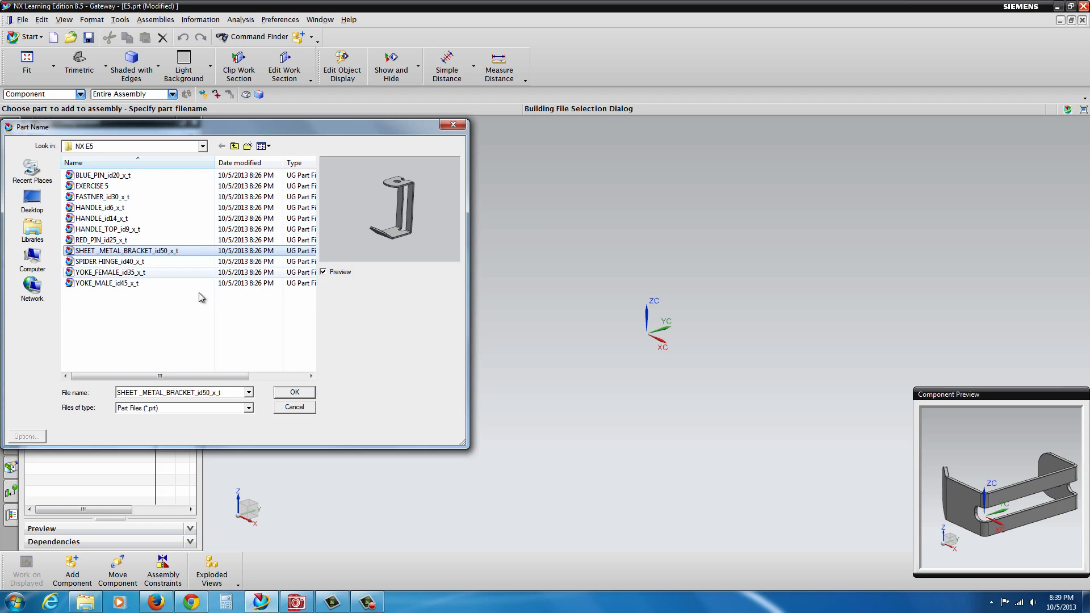
pyautogui.click(295, 392)
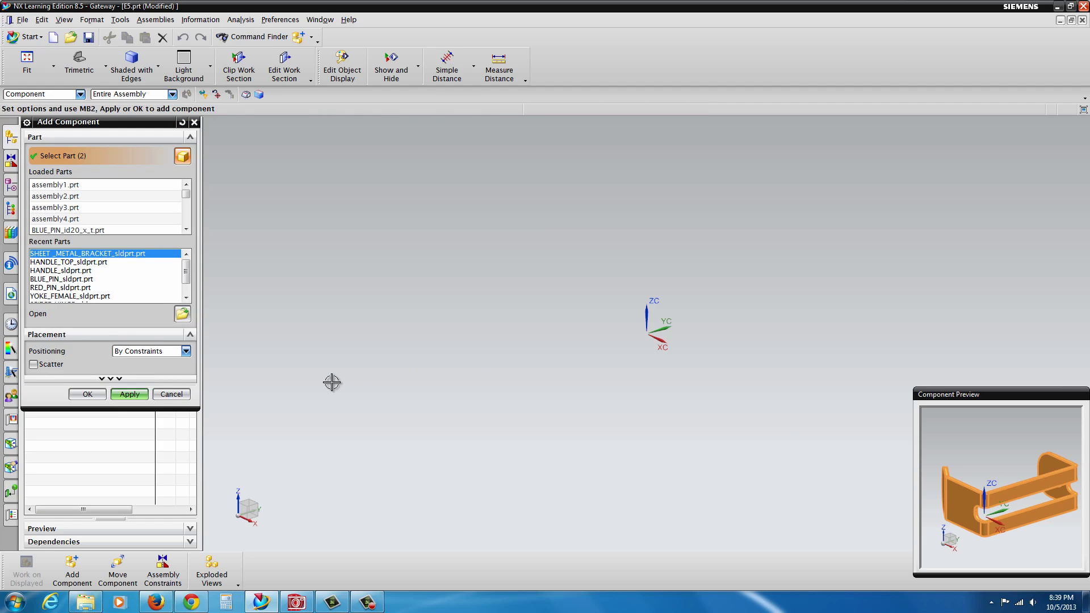
pyautogui.click(88, 394)
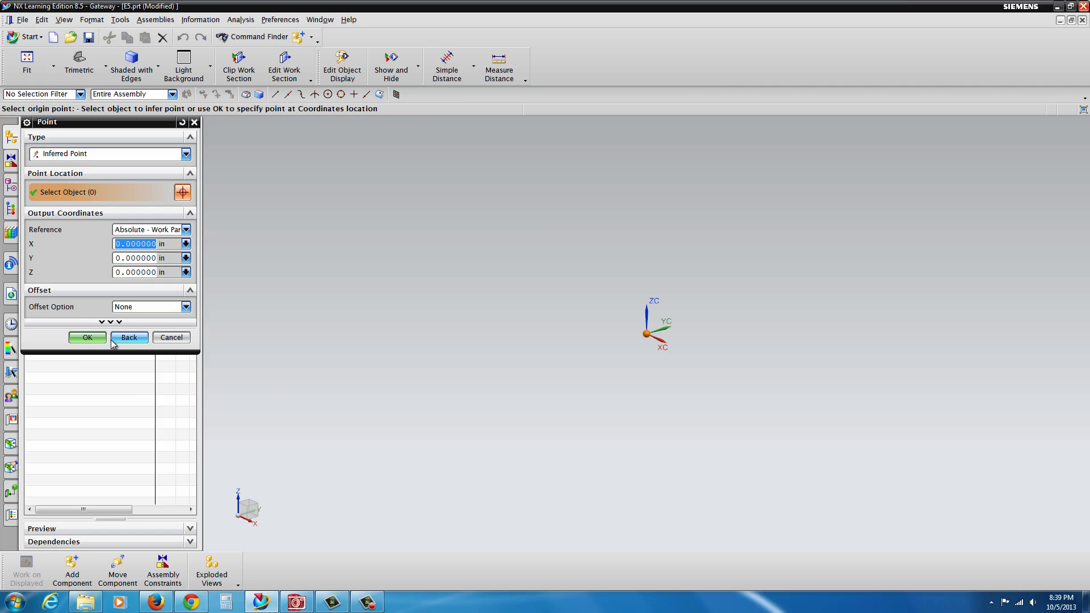
pyautogui.click(89, 339)
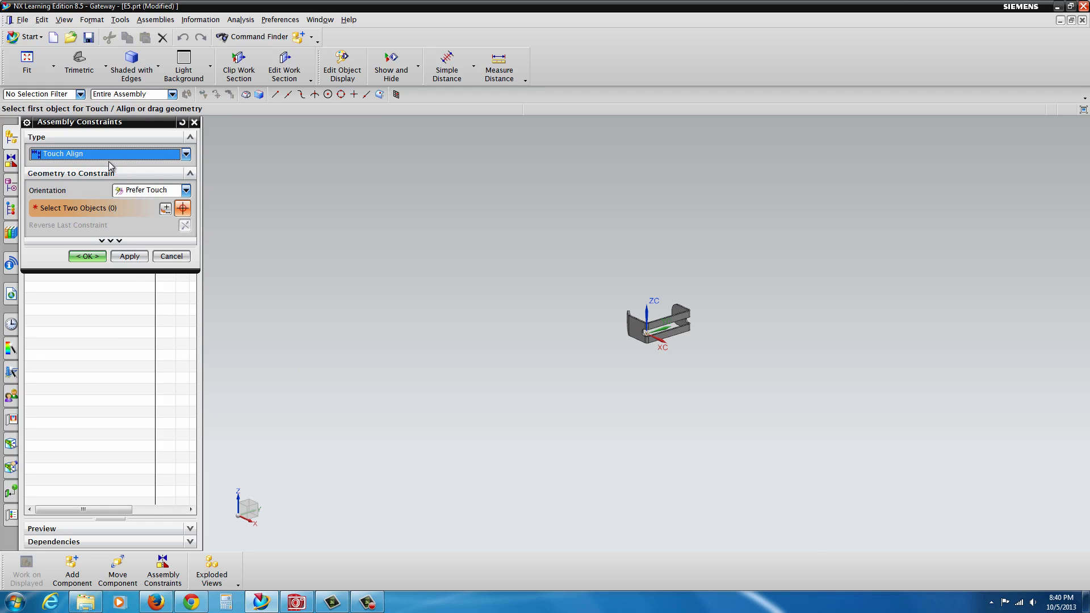
pyautogui.click(88, 256)
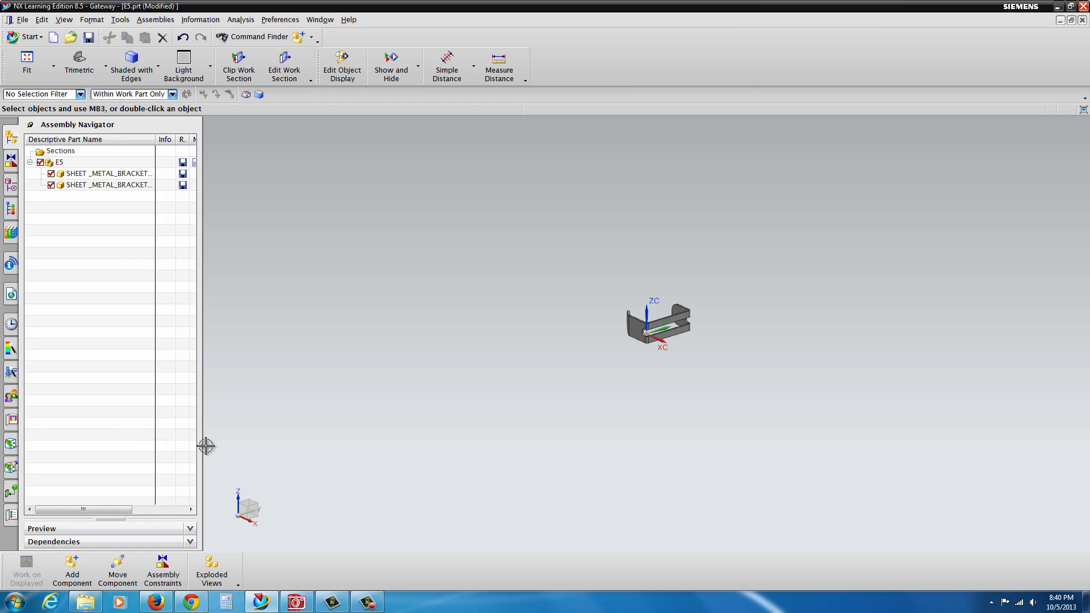
# - Rotate the SHEET _METAL_BRACKET_id50_x_t component about its XC and YC axes with Dynamic motion so it stands upright
pyautogui.scroll(1, 664, 327)
pyautogui.scroll(5, 592, 345)
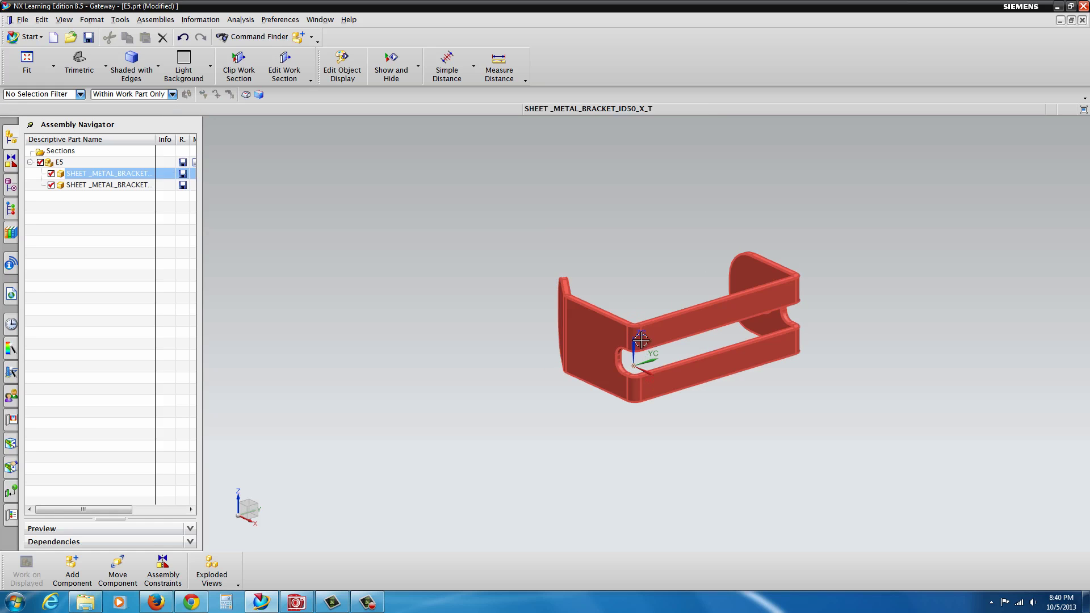
pyautogui.click(118, 568)
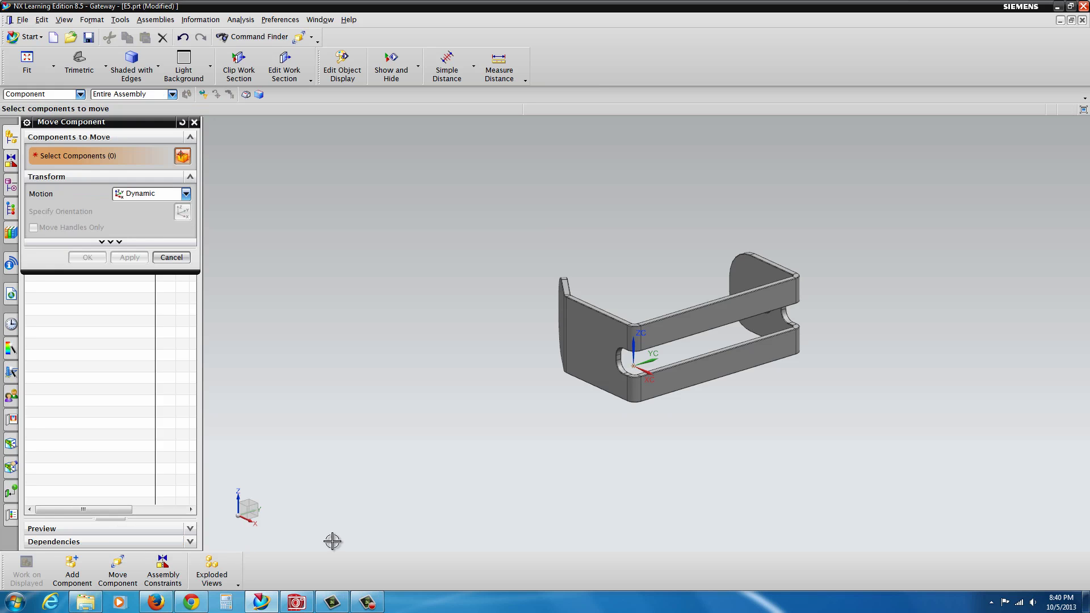
pyautogui.click(598, 345)
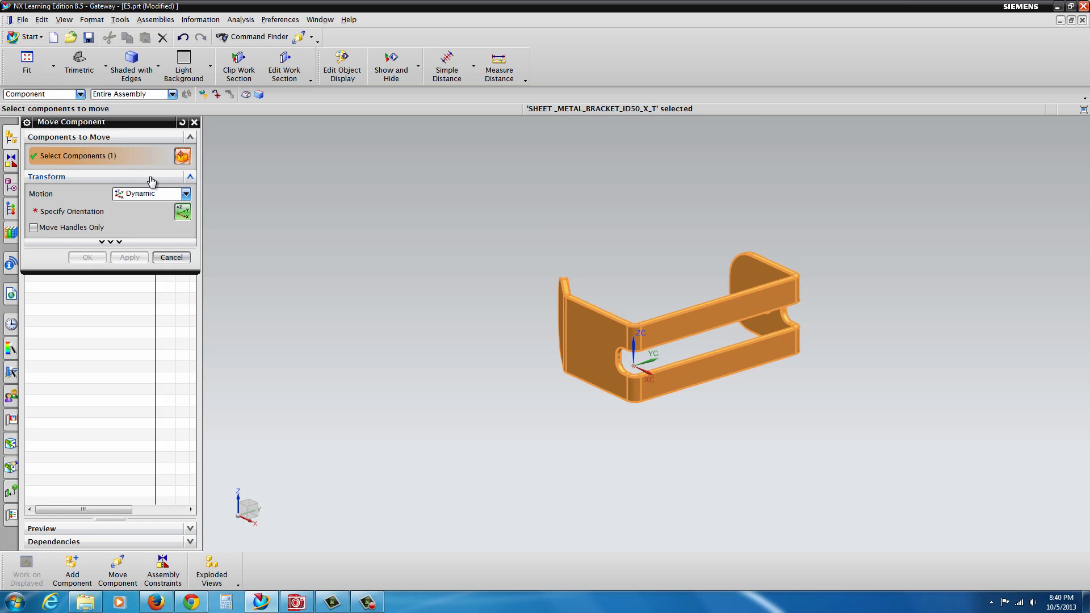
pyautogui.click(83, 211)
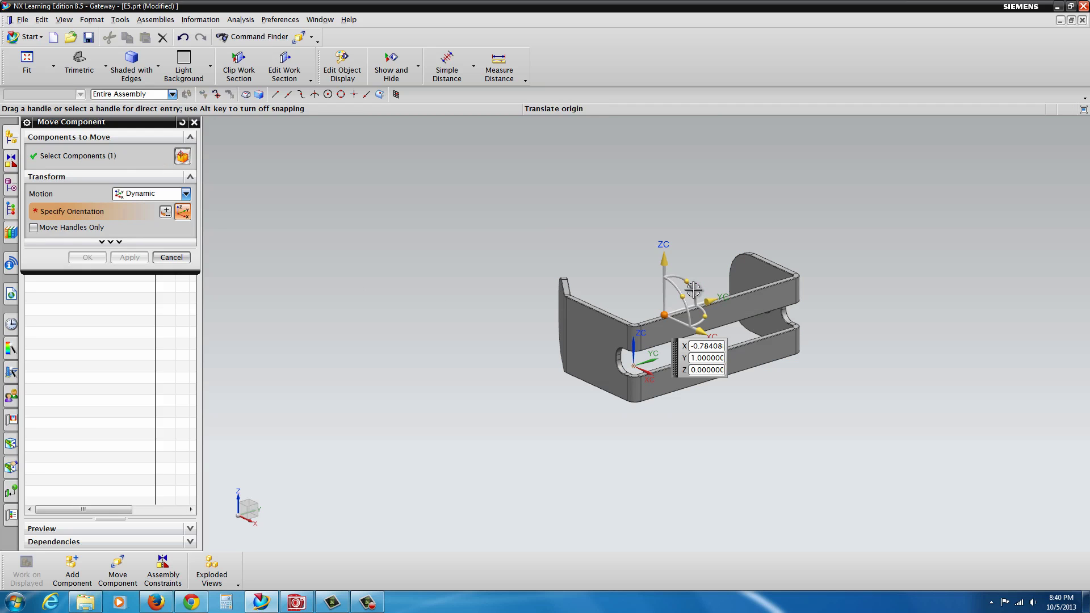
pyautogui.moveTo(690, 282); pyautogui.dragTo(642, 298)
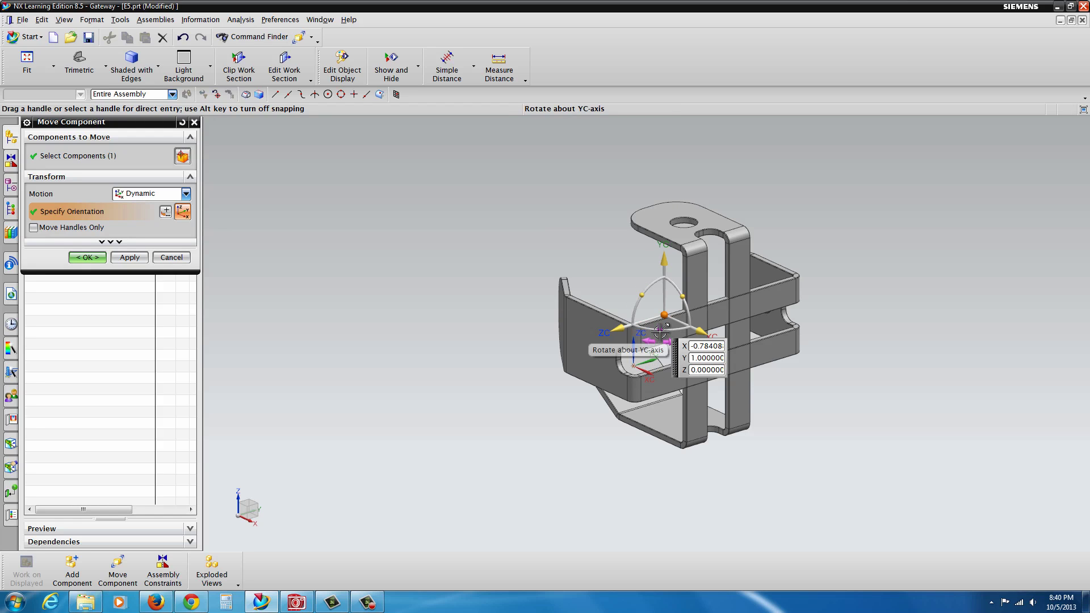
pyautogui.moveTo(659, 331); pyautogui.dragTo(704, 329)
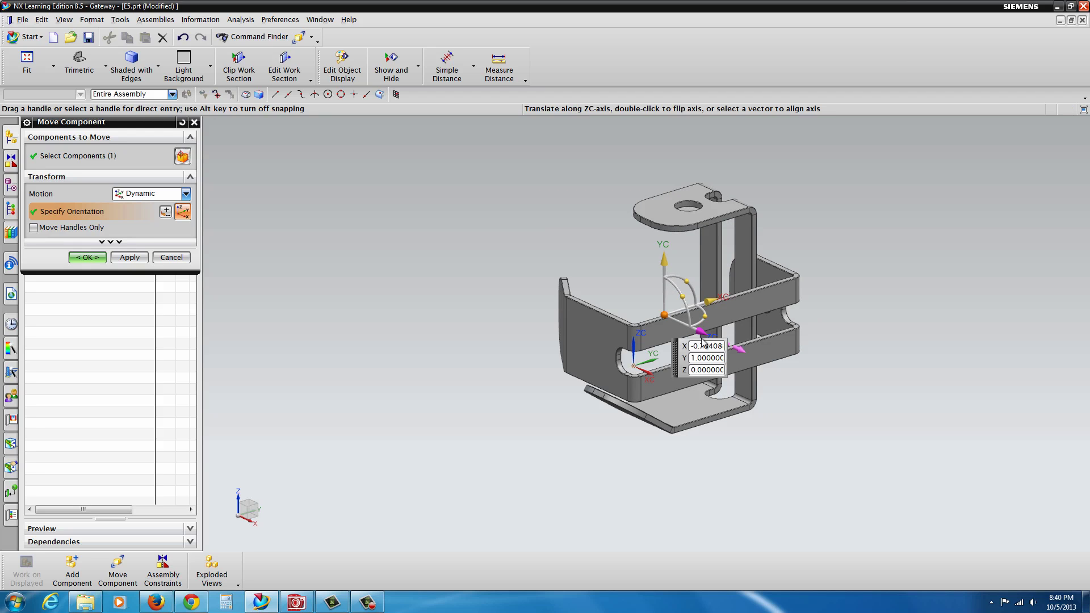
pyautogui.click(88, 257)
# - Delete the horizontal duplicate bracket, SHEET _METAL_BRACKET_sldprt, from the assembly
pyautogui.click(574, 340)
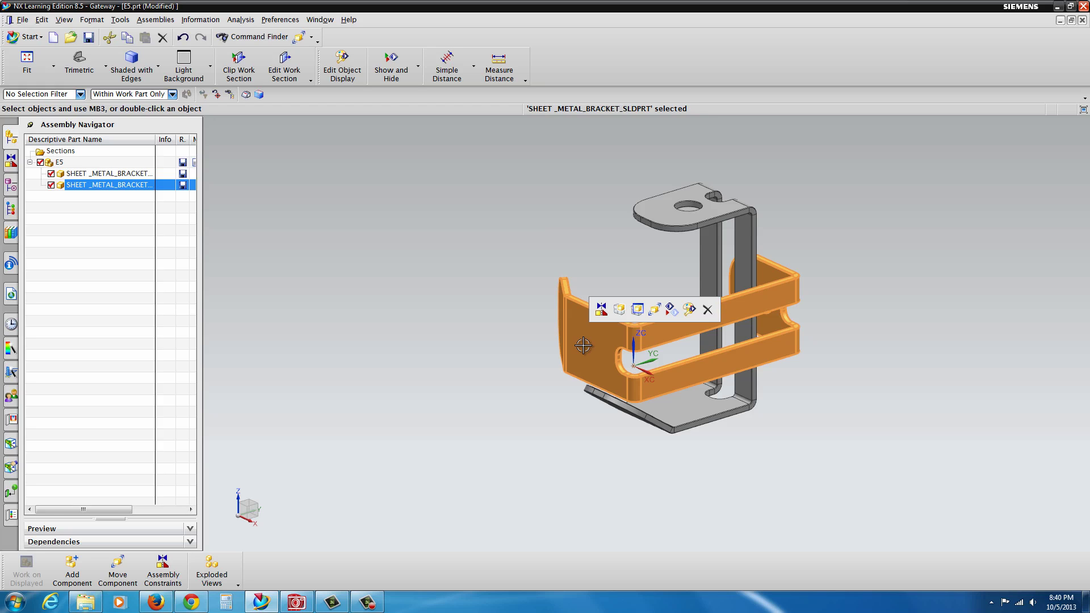
pyautogui.press('Delete')
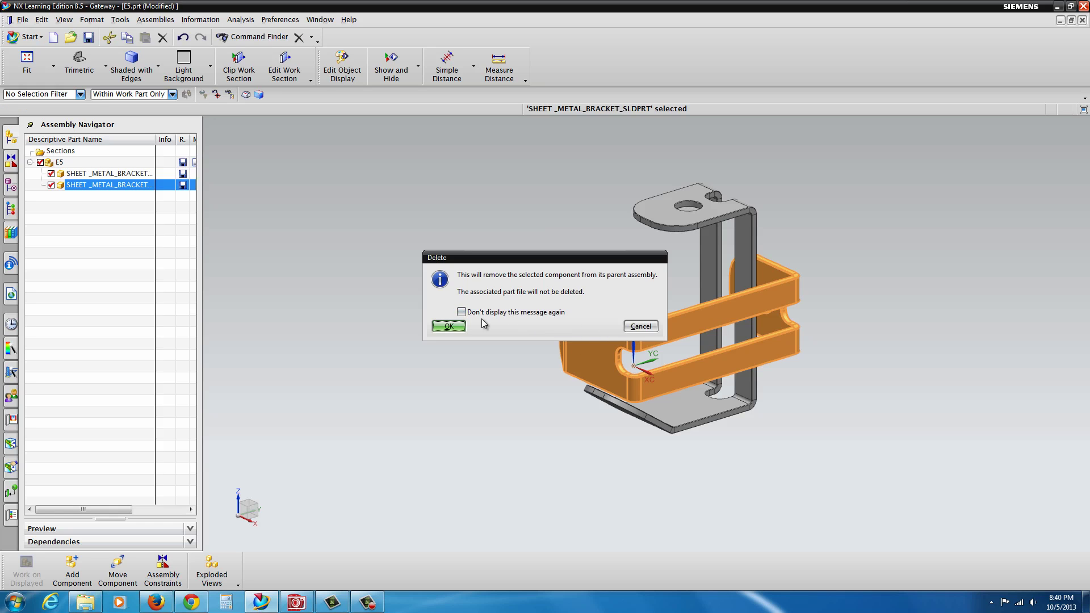
pyautogui.click(449, 325)
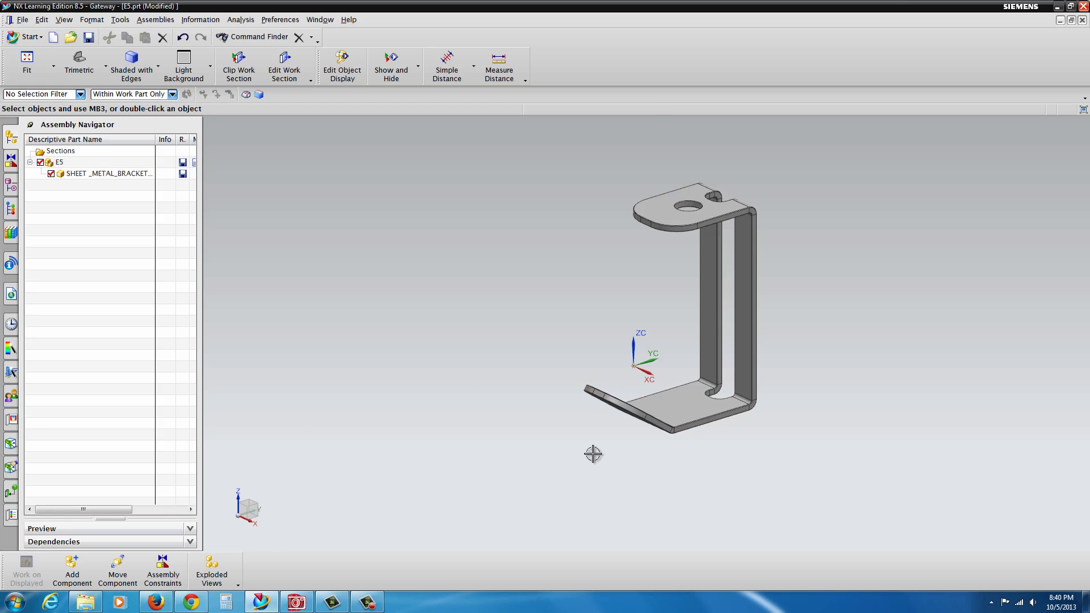
# - Apply a Fix assembly constraint to the upright sheet metal bracket
pyautogui.click(164, 570)
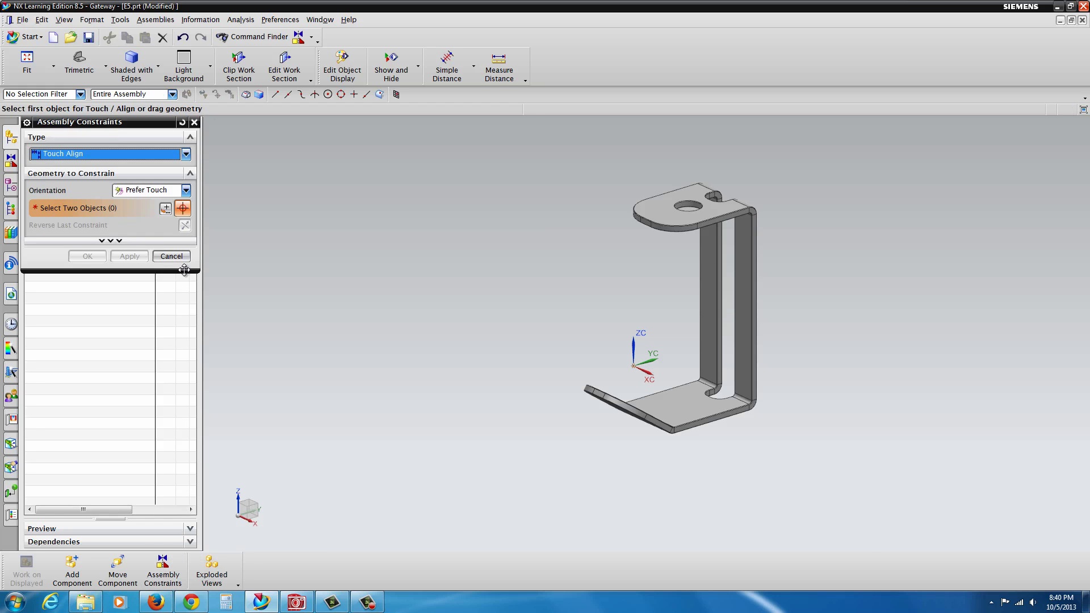
pyautogui.click(186, 156)
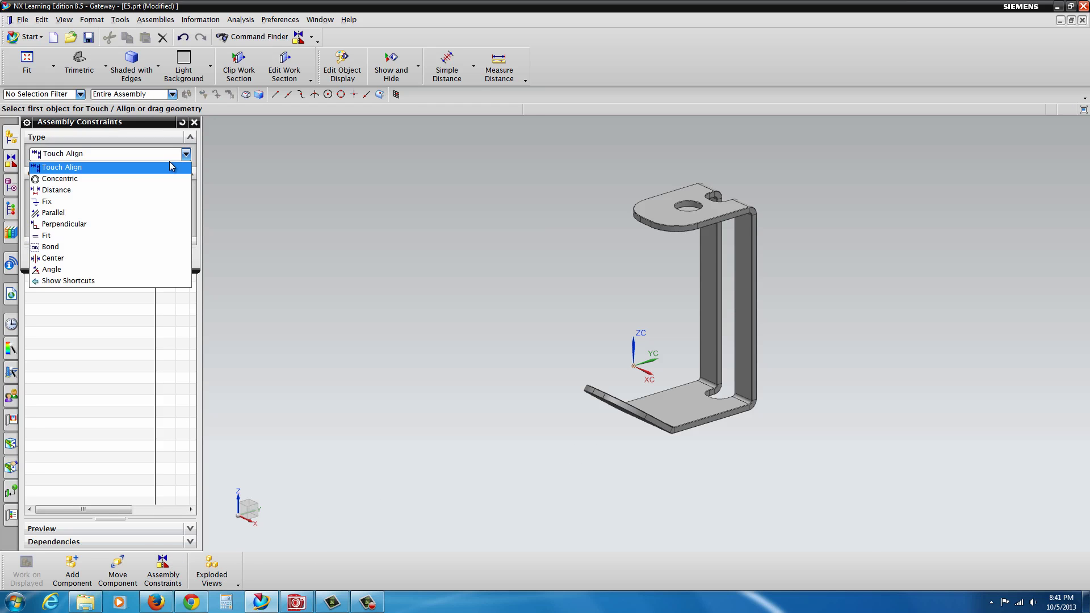
pyautogui.click(48, 202)
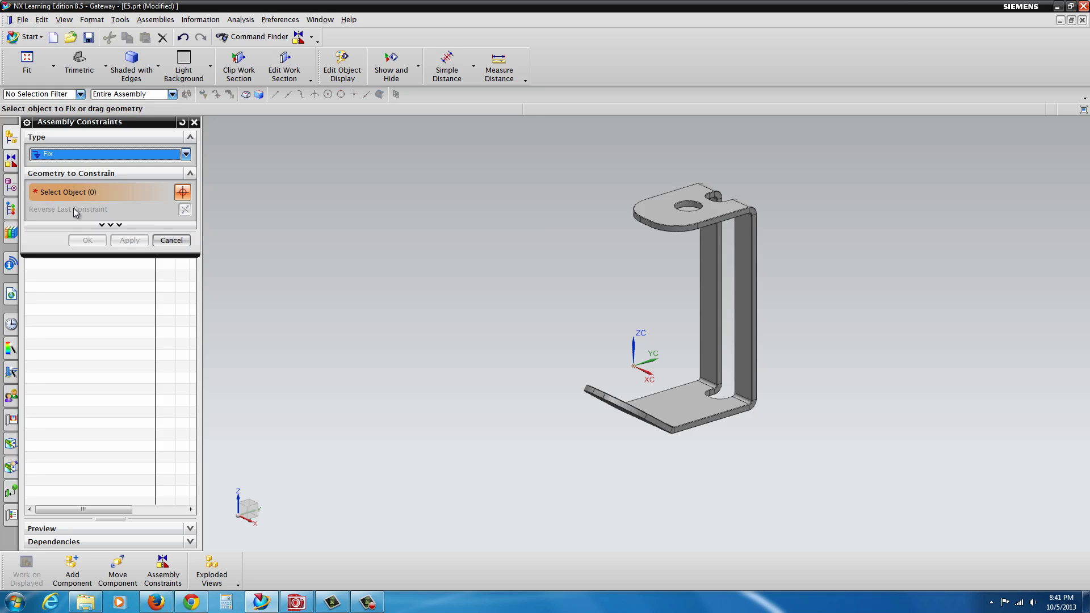
pyautogui.click(182, 193)
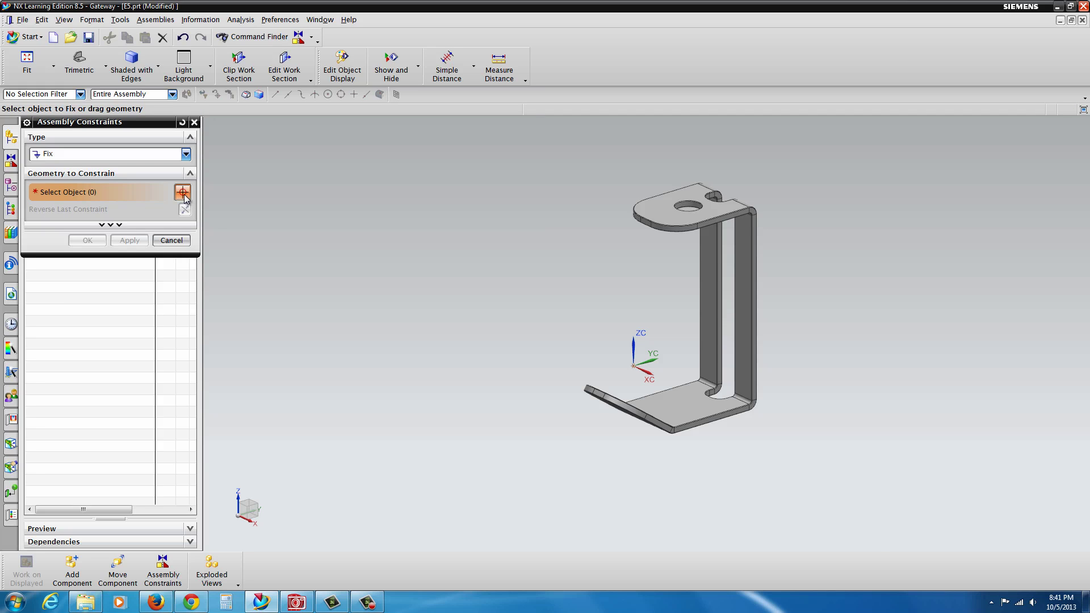
pyautogui.click(747, 349)
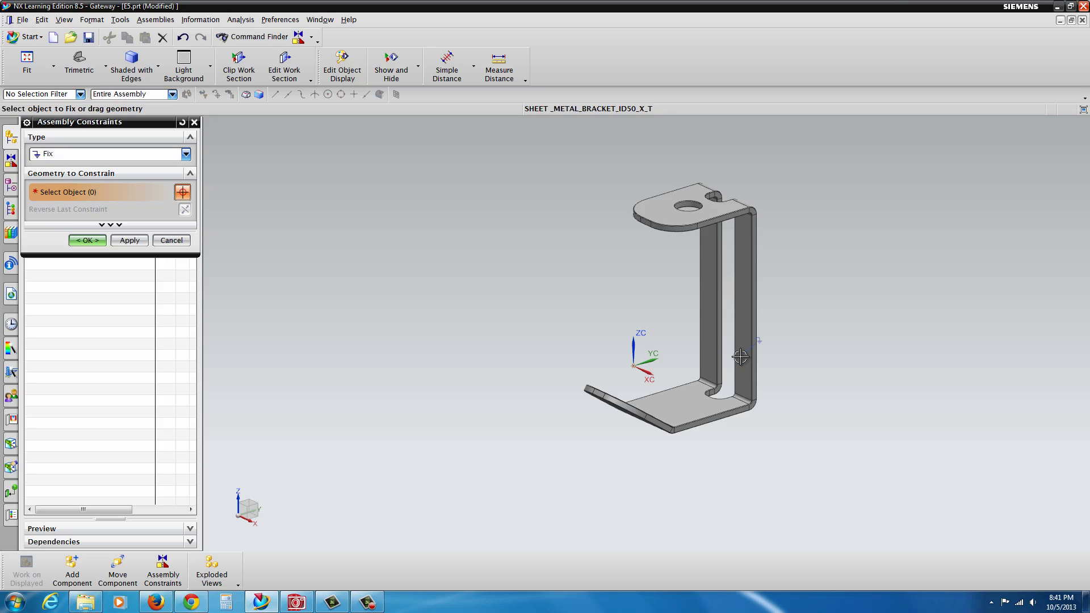
pyautogui.click(88, 240)
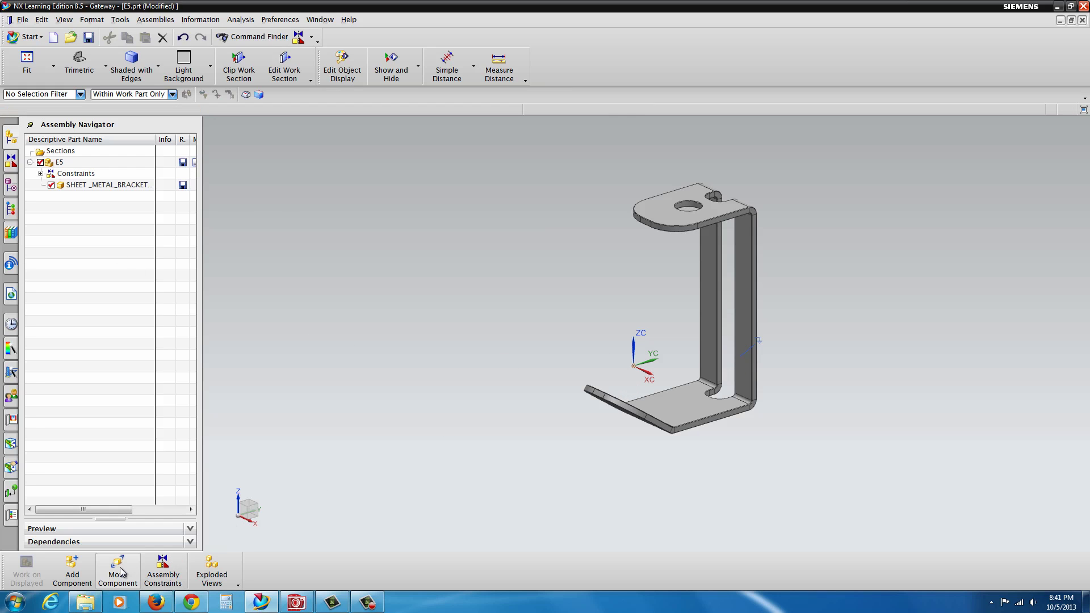
# - Add the YOKE_MALE_sldprt.prt component to the assembly with positioning By Constraints
pyautogui.scroll(2, 722, 205)
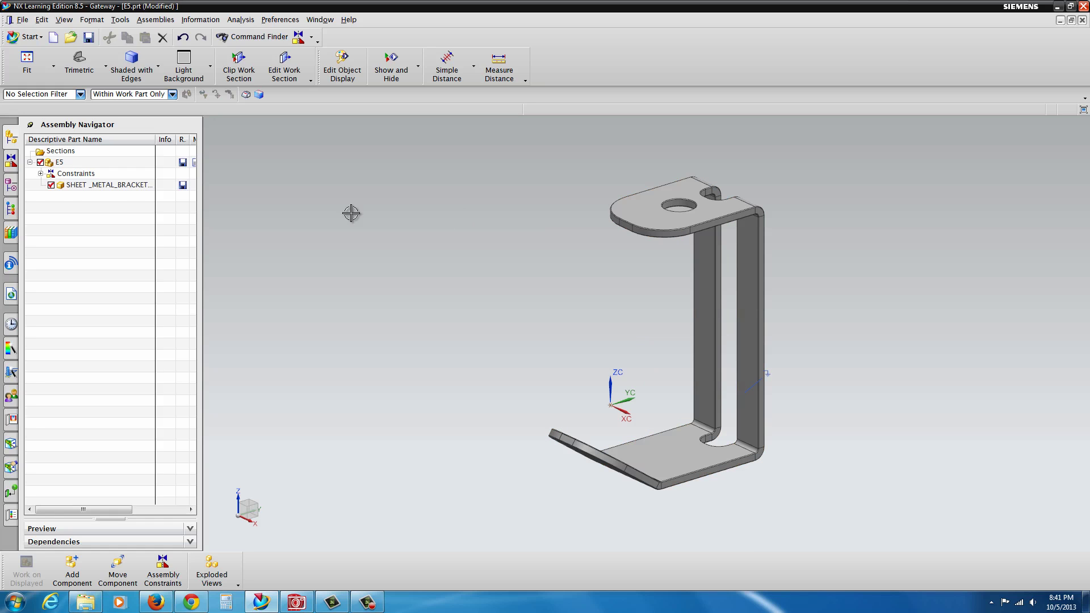
pyautogui.click(76, 571)
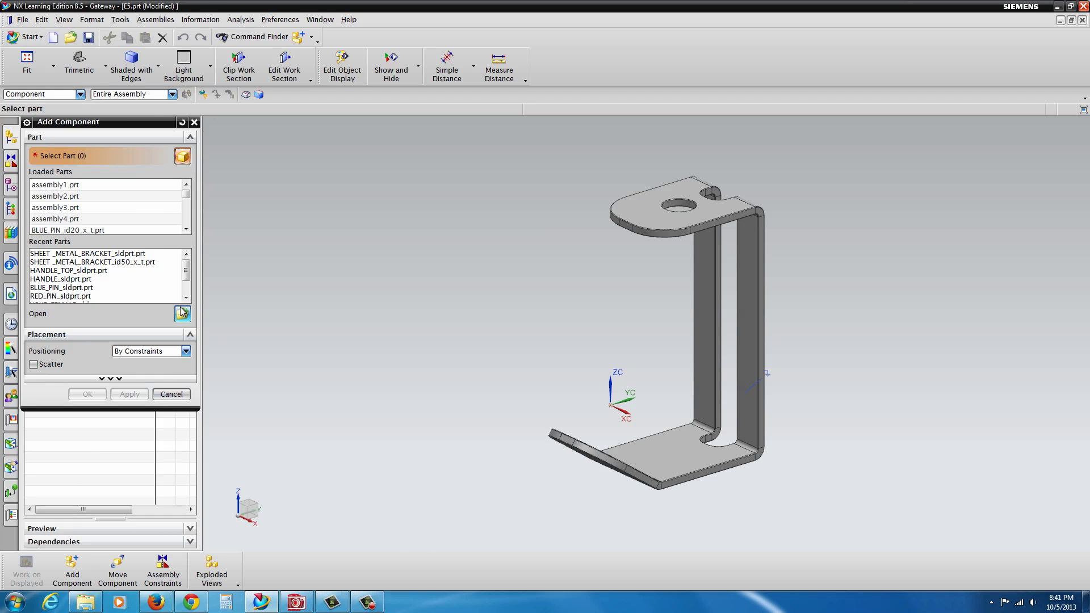
pyautogui.moveTo(189, 273); pyautogui.dragTo(188, 284)
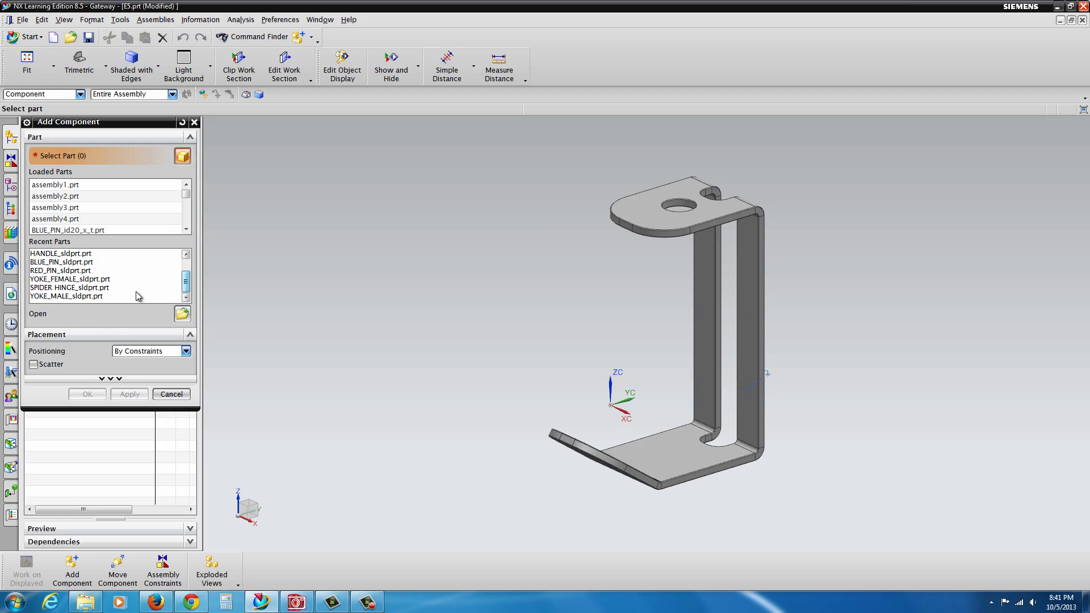
pyautogui.click(68, 296)
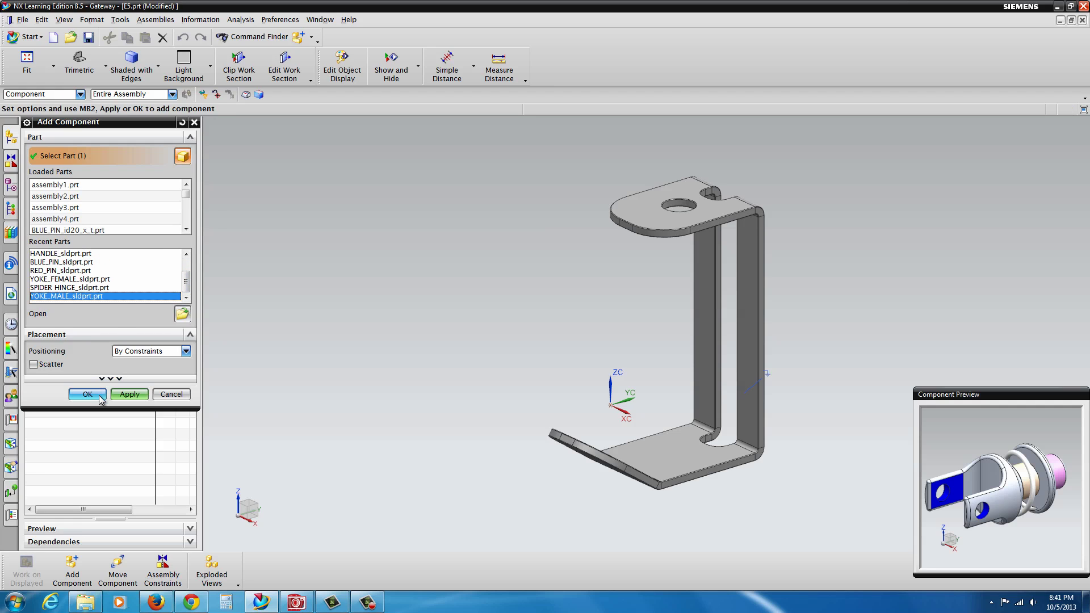
pyautogui.click(88, 394)
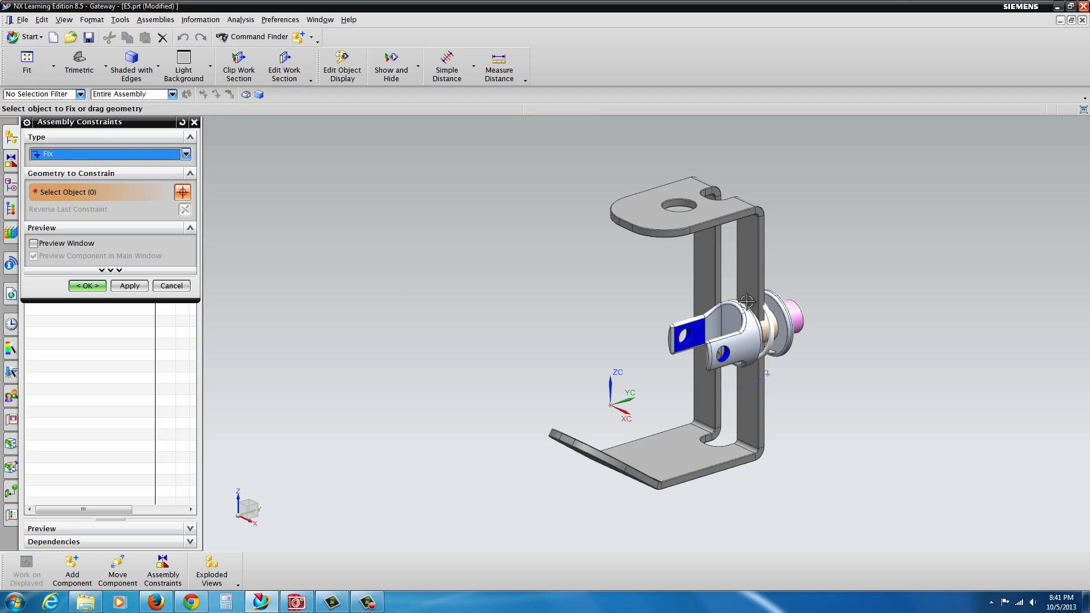
# - Align the male yoke's shaft with the bracket's upper hole using a Touch Align constraint with Infer Center/Axis orientation
pyautogui.scroll(2, 772, 253)
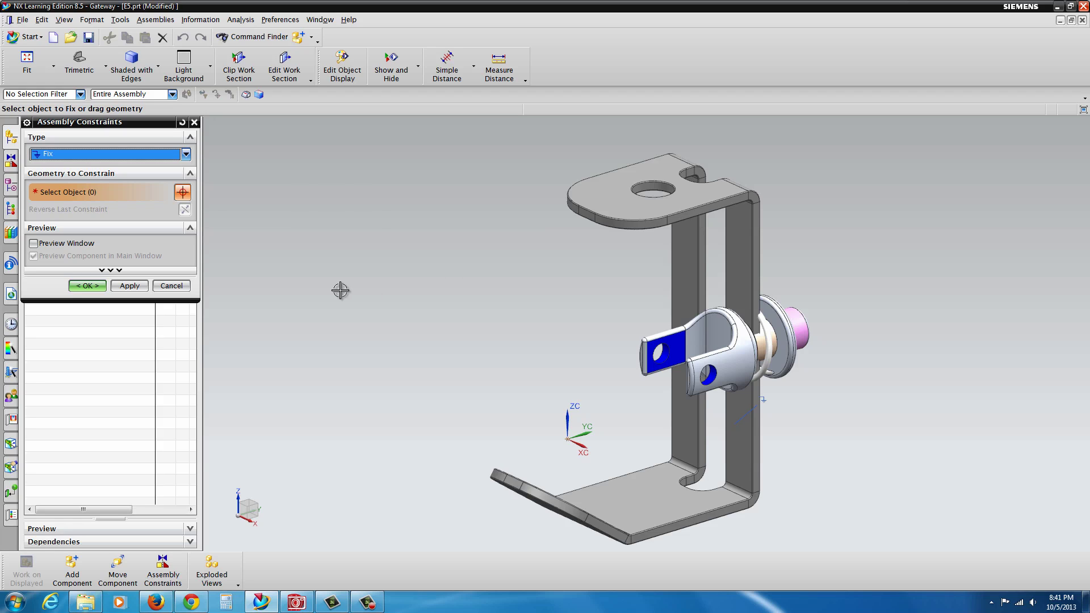
pyautogui.click(186, 154)
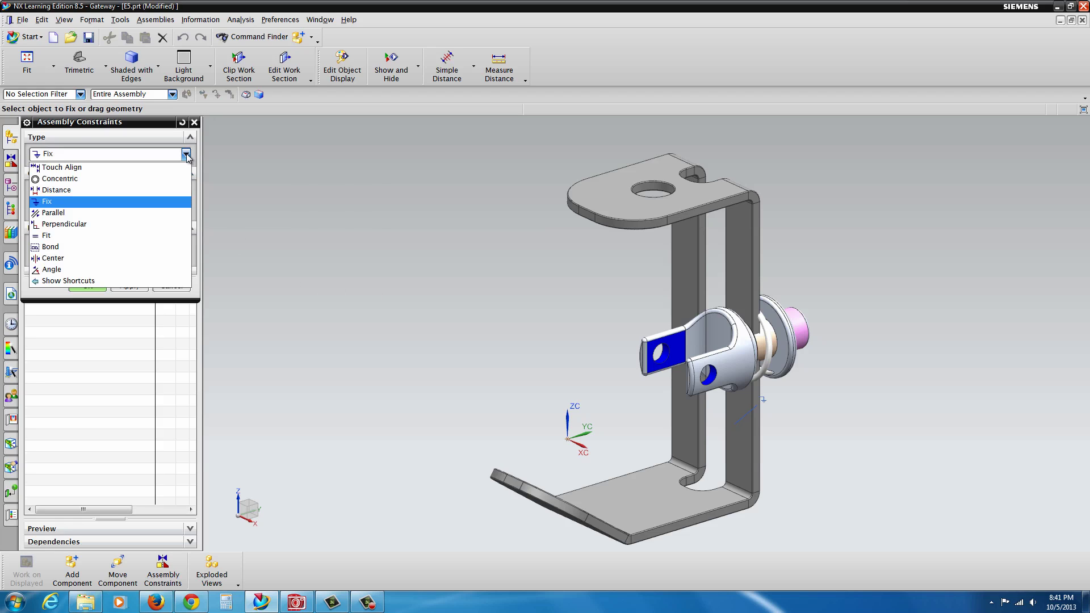
pyautogui.click(157, 168)
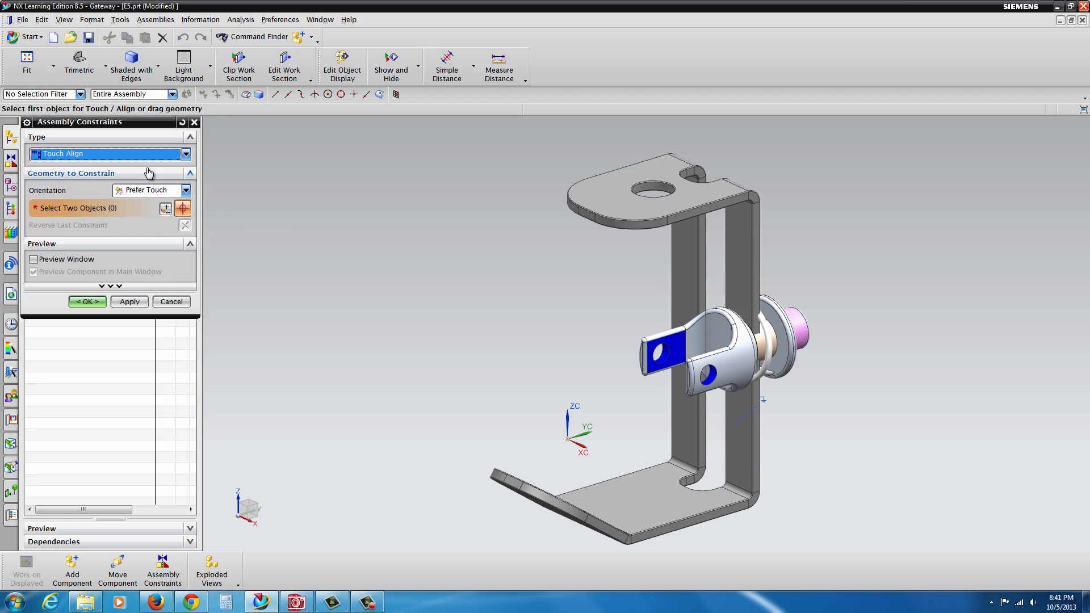
pyautogui.click(186, 190)
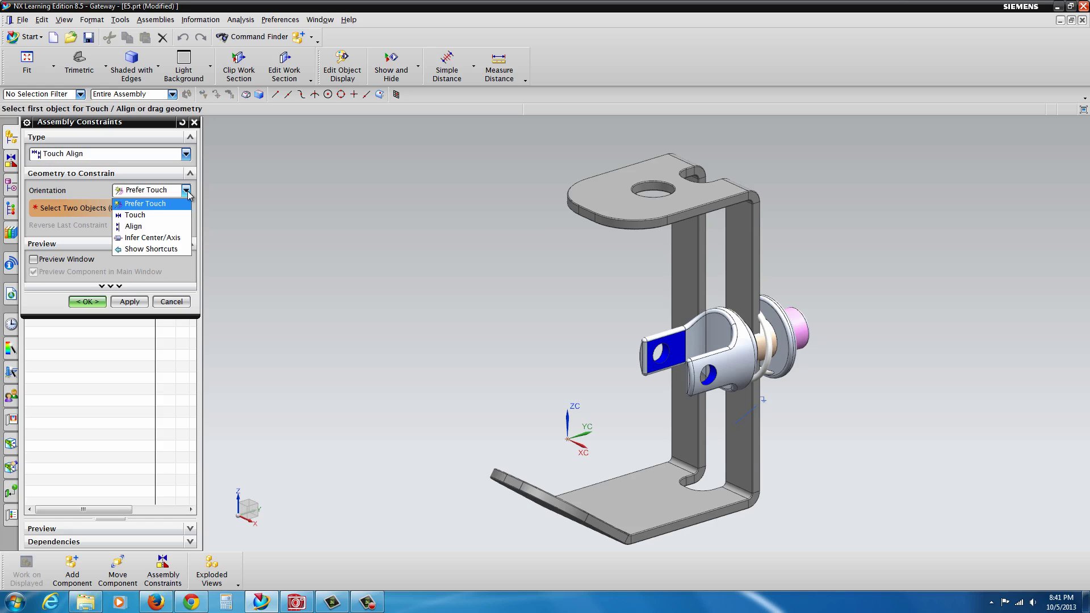
pyautogui.click(153, 238)
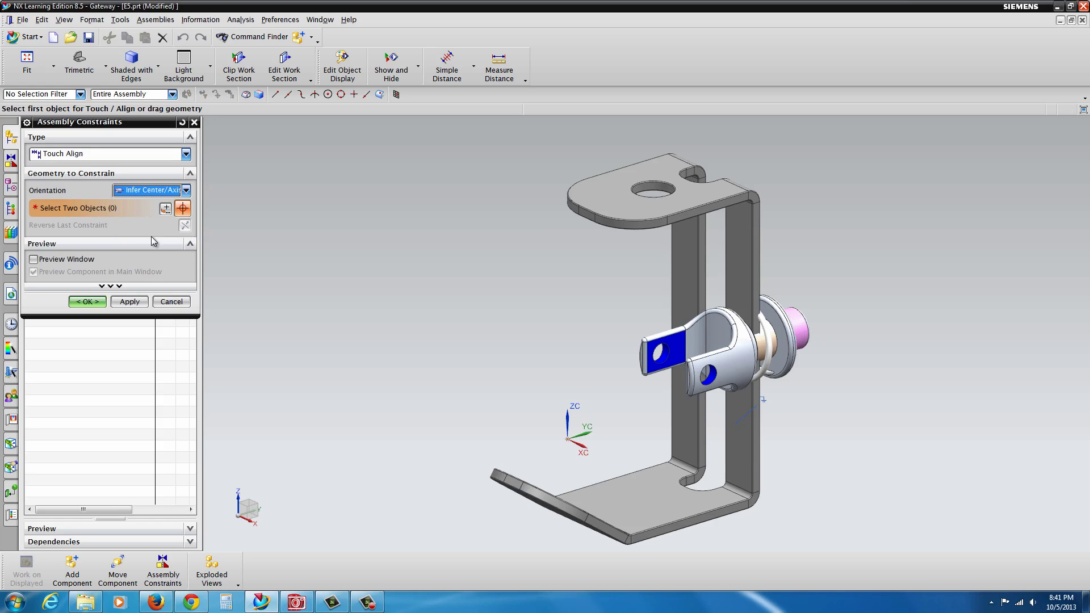
pyautogui.click(804, 329)
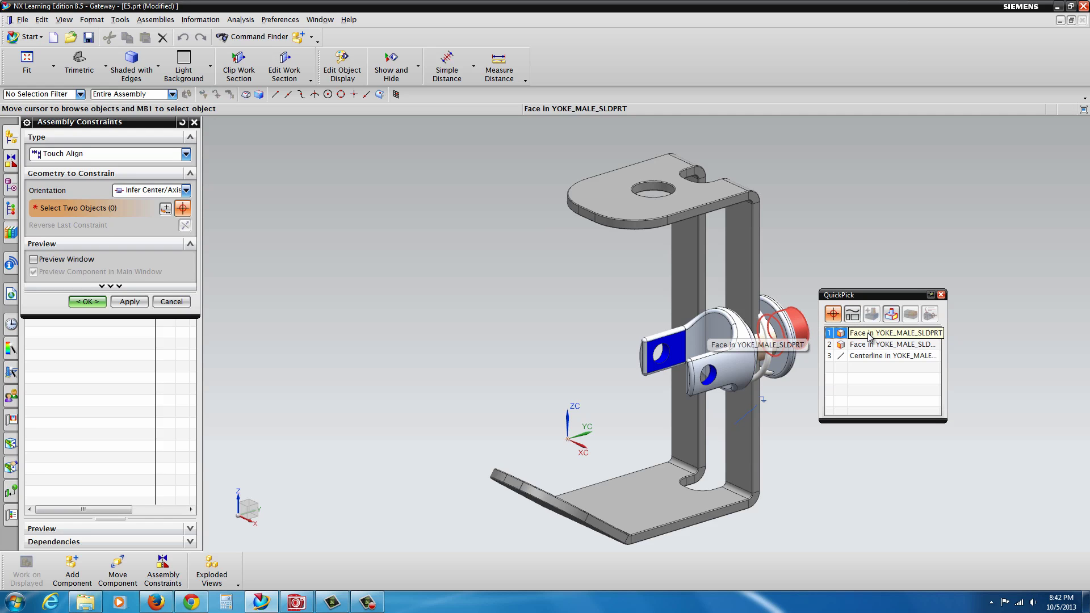
pyautogui.click(868, 335)
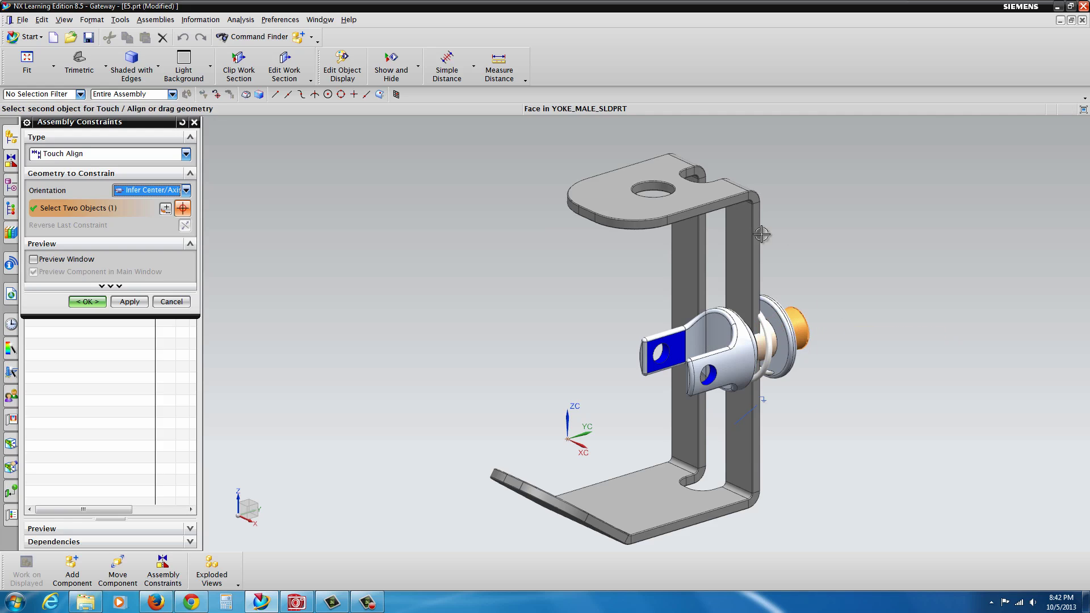
pyautogui.click(661, 186)
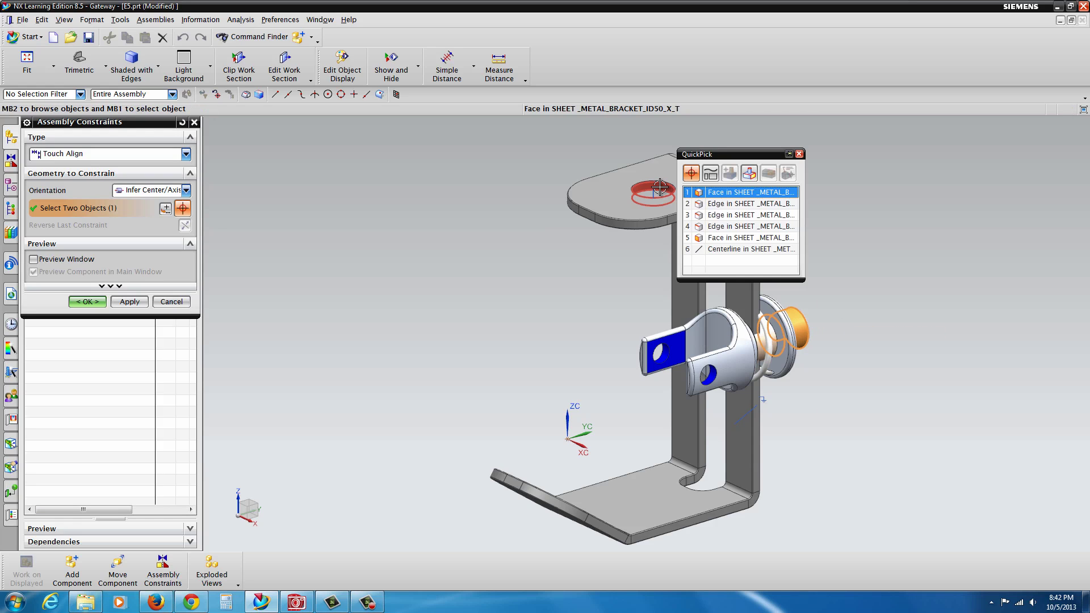
pyautogui.click(732, 194)
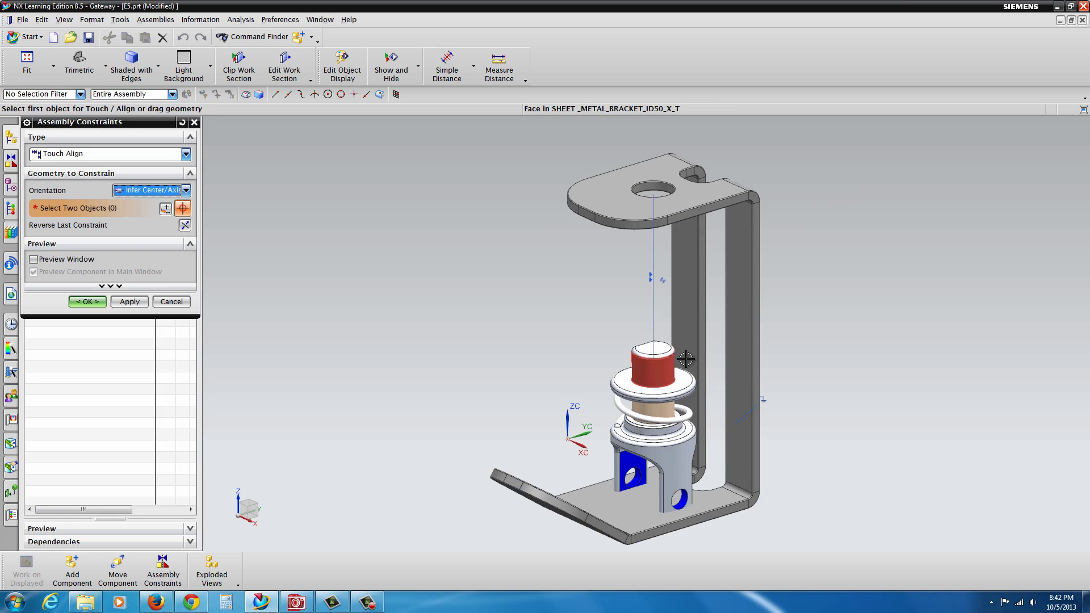
pyautogui.click(131, 301)
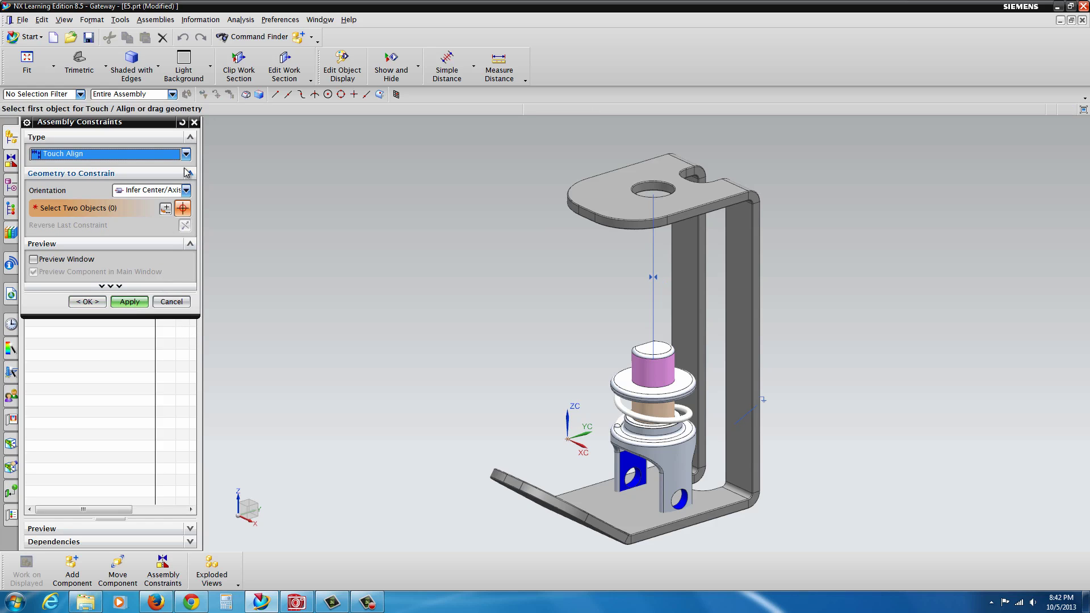
# - Constrain the upper face of the male yoke's flange against the underside of the bracket's upper plate with Prefer Touch orientation
pyautogui.click(186, 190)
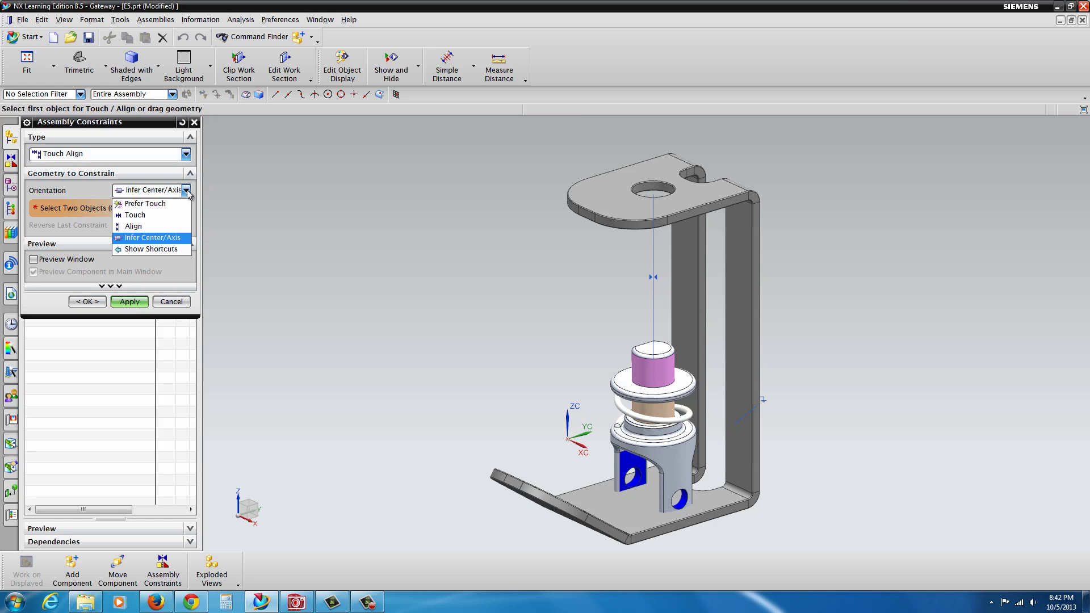
pyautogui.click(155, 206)
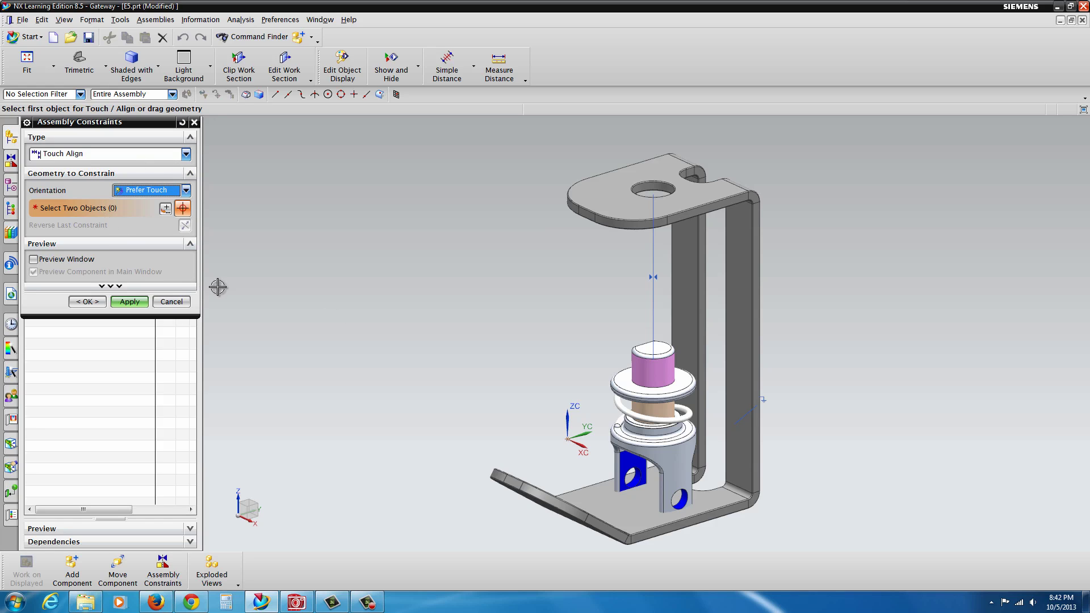
pyautogui.click(628, 385)
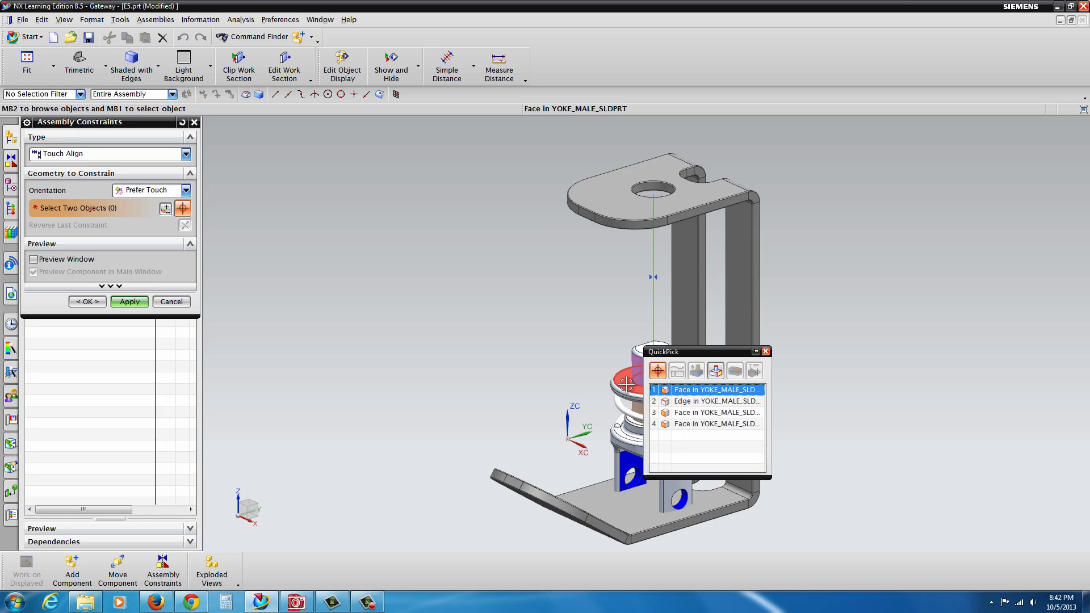
pyautogui.click(681, 390)
pyautogui.moveTo(555, 382); pyautogui.dragTo(571, 205, button='middle')
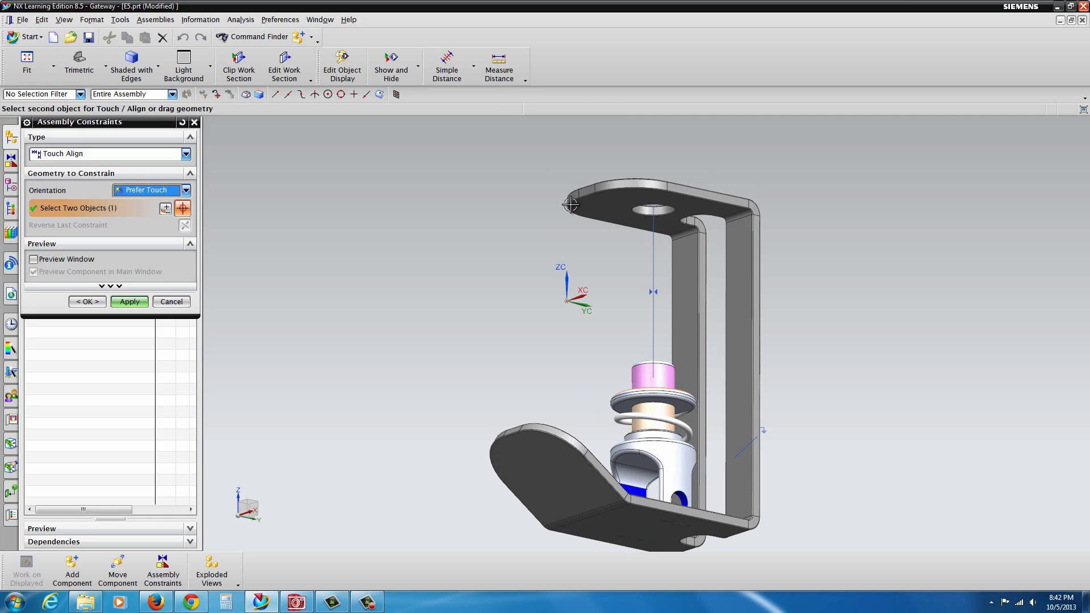
pyautogui.click(615, 211)
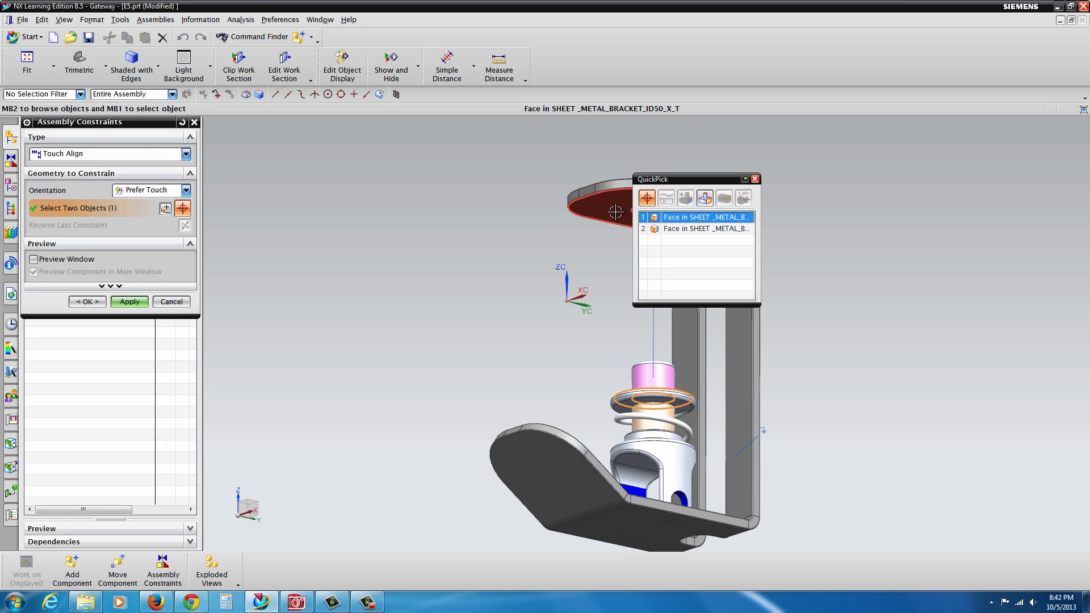
pyautogui.click(685, 222)
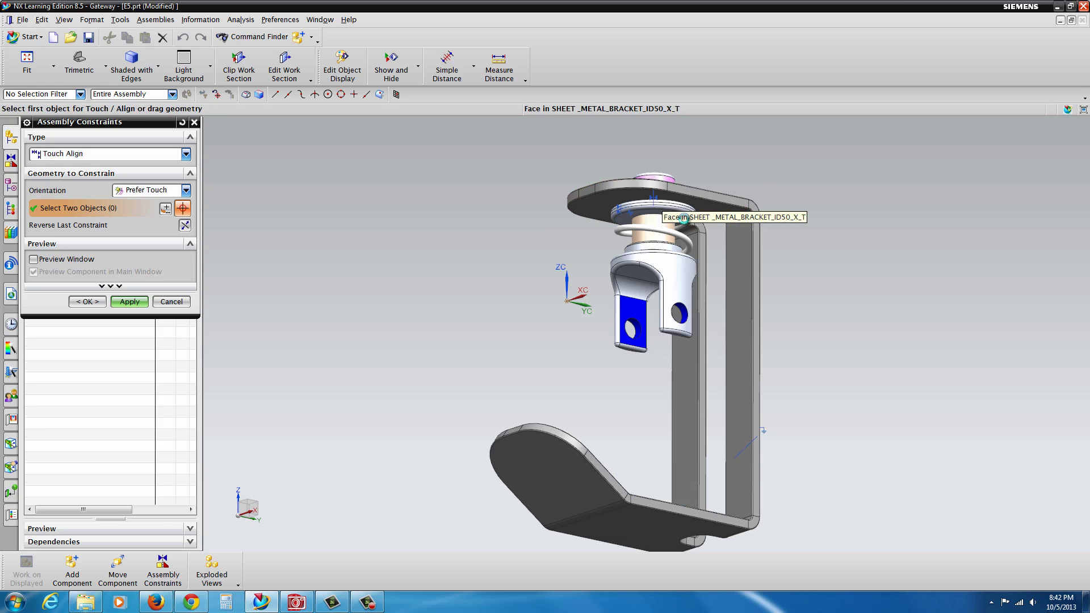
pyautogui.moveTo(618, 357); pyautogui.dragTo(670, 536, button='middle')
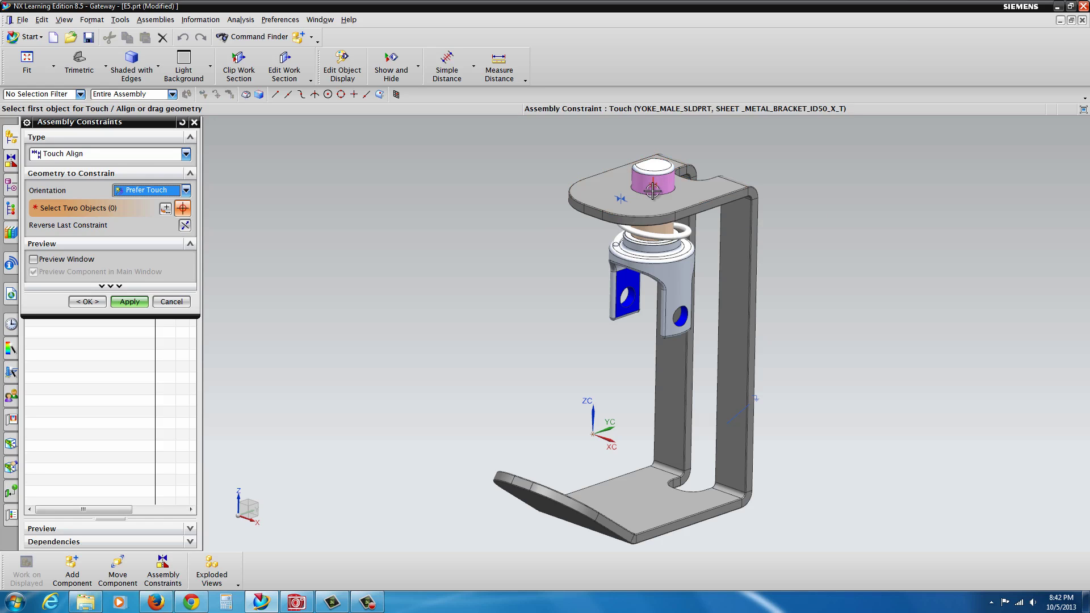
pyautogui.click(89, 302)
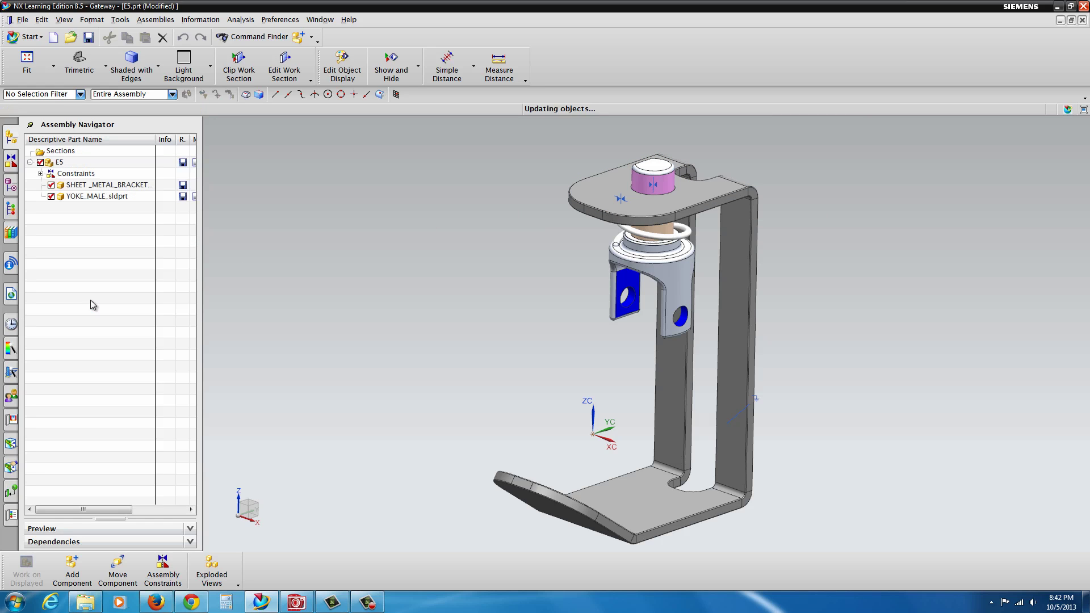
# - Hide the two constraint symbols between the male yoke and the bracket's upper plate
pyautogui.rightClick(655, 185)
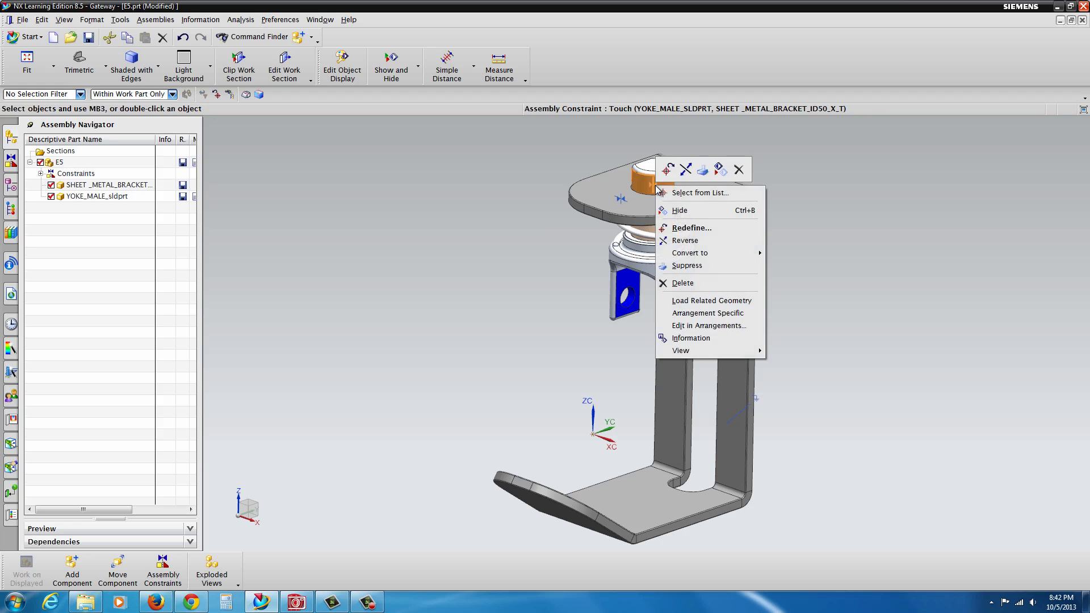
pyautogui.click(688, 215)
pyautogui.rightClick(621, 198)
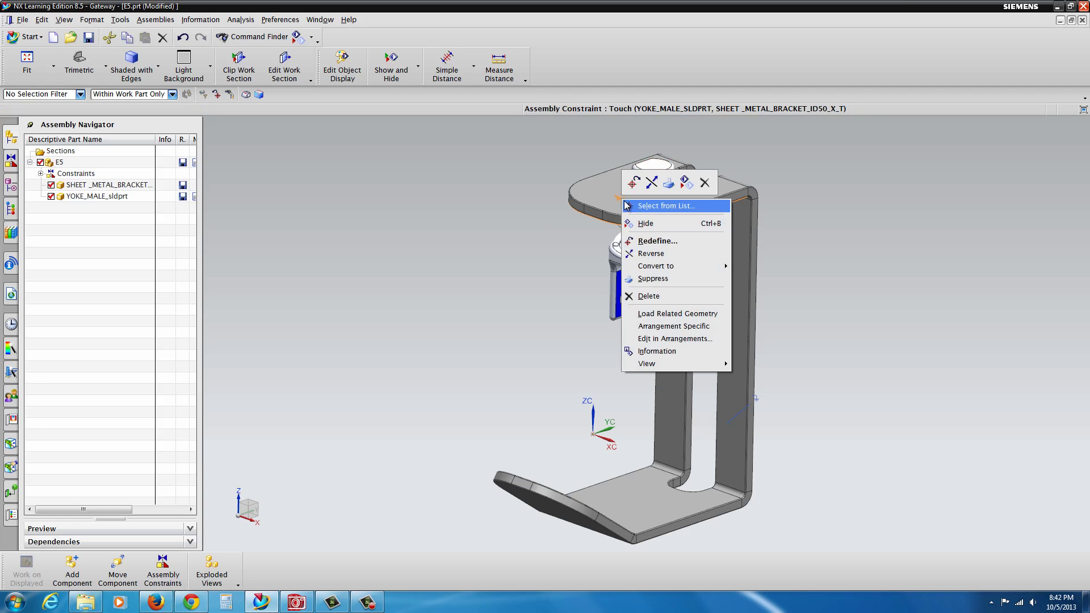
pyautogui.click(638, 224)
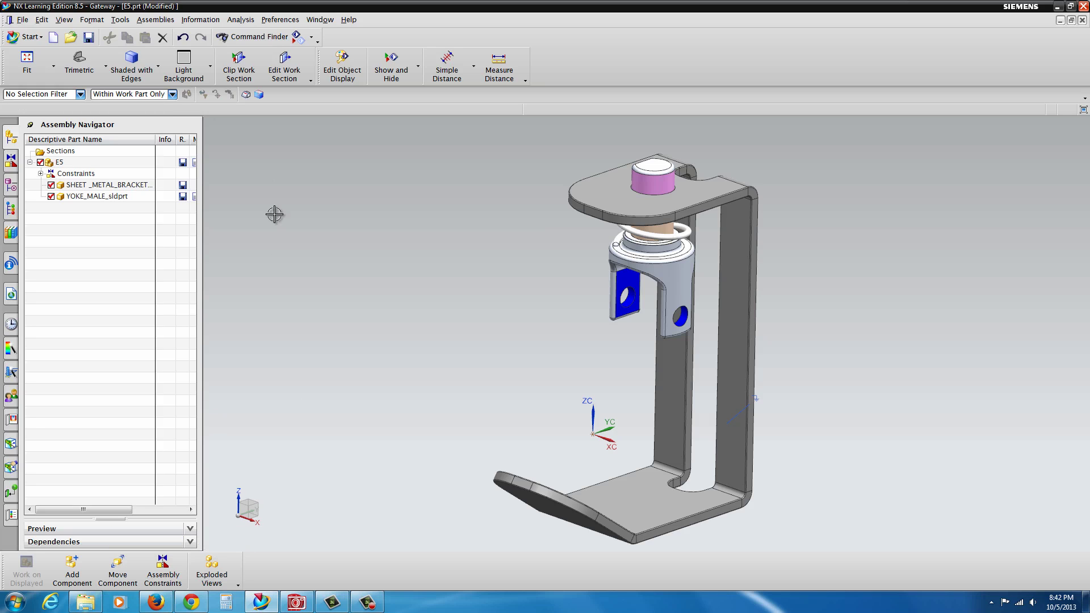
pyautogui.click(163, 21)
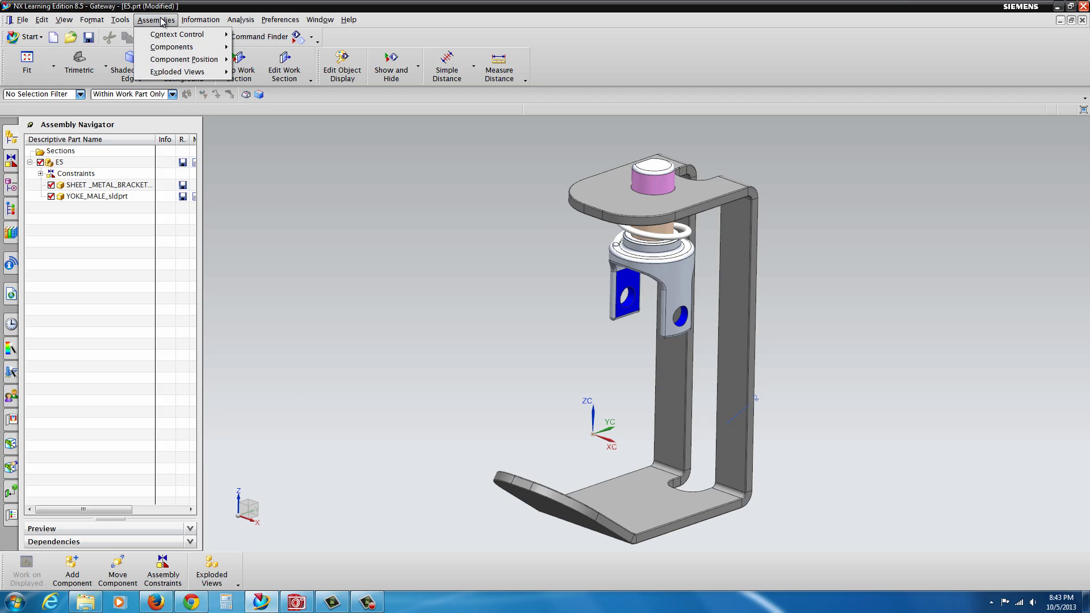
pyautogui.moveTo(169, 52)
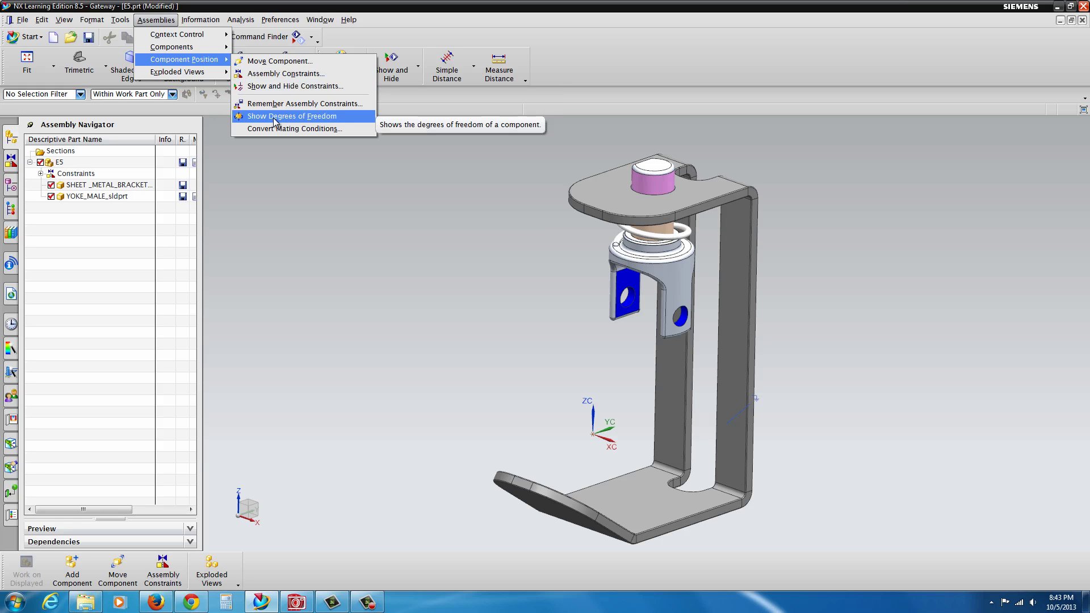
pyautogui.click(563, 37)
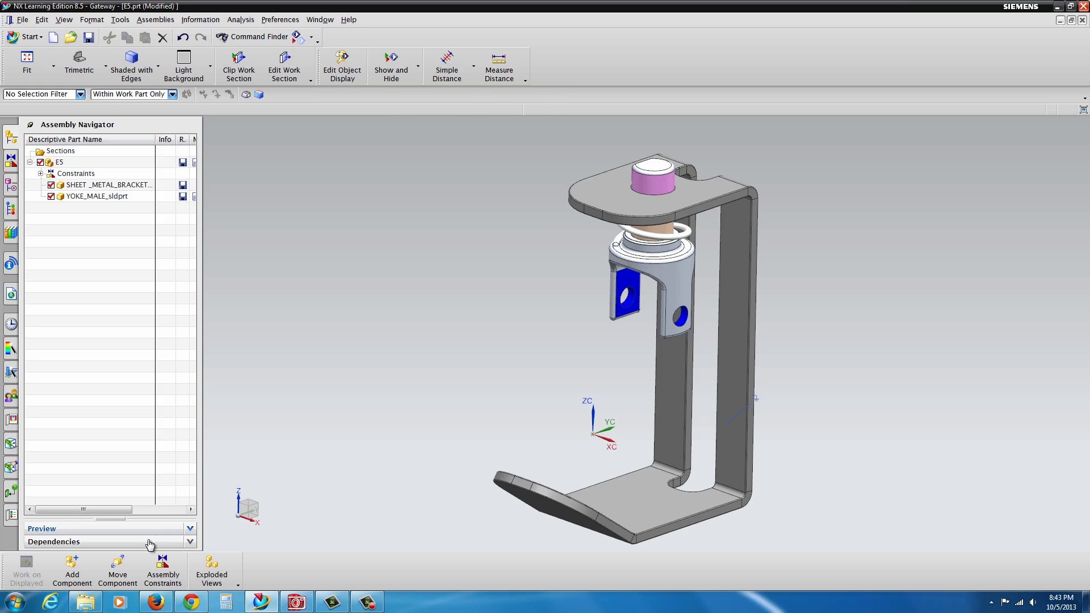
# - Test the male yoke's rotation about its vertical shaft axis using Move Component with Dynamic motion
pyautogui.click(119, 567)
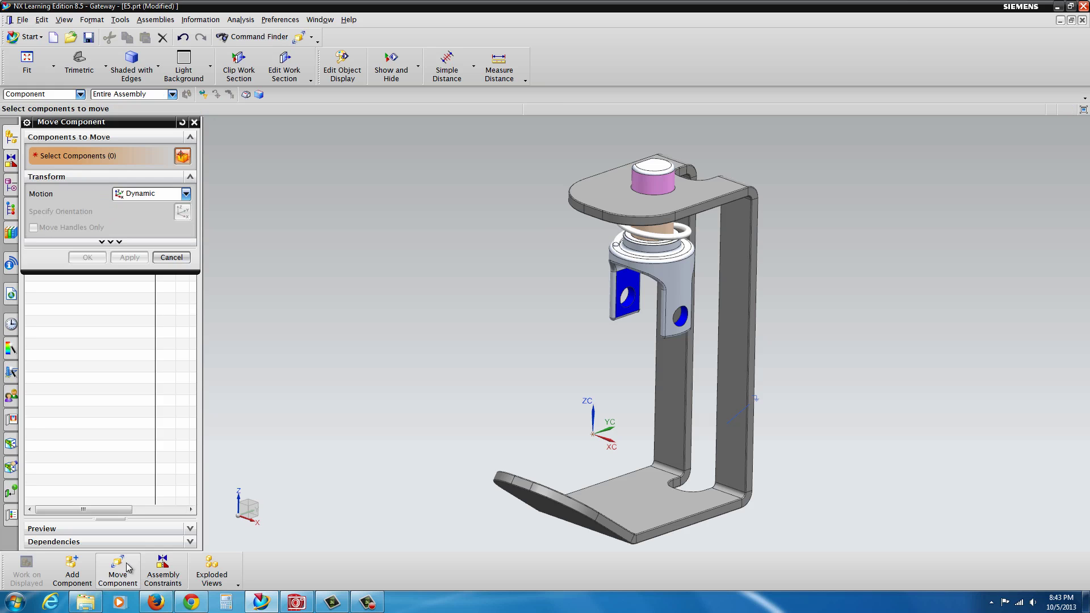
pyautogui.click(649, 256)
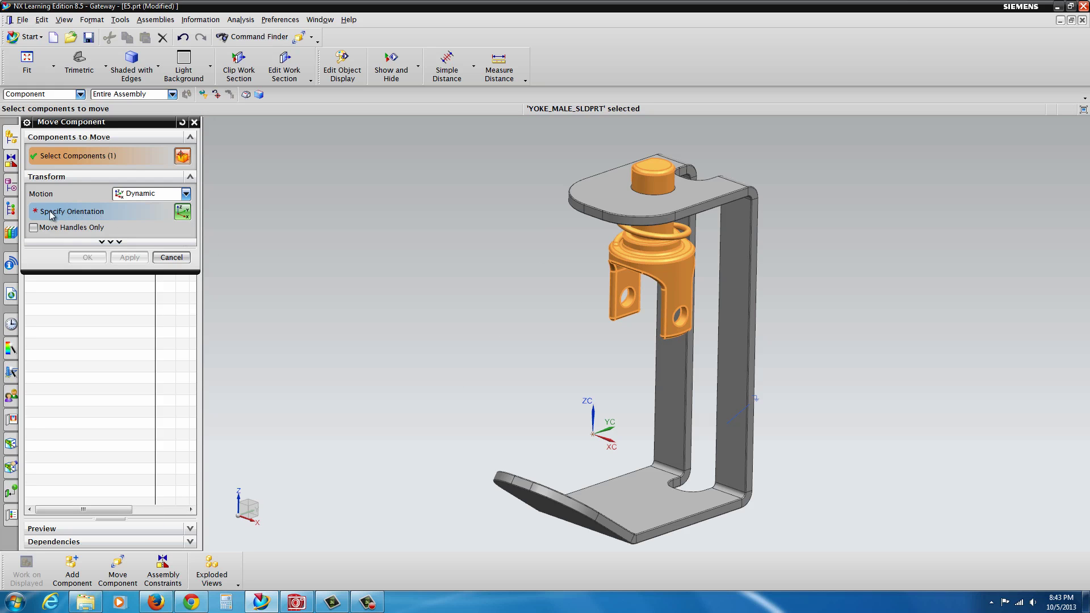
pyautogui.click(78, 214)
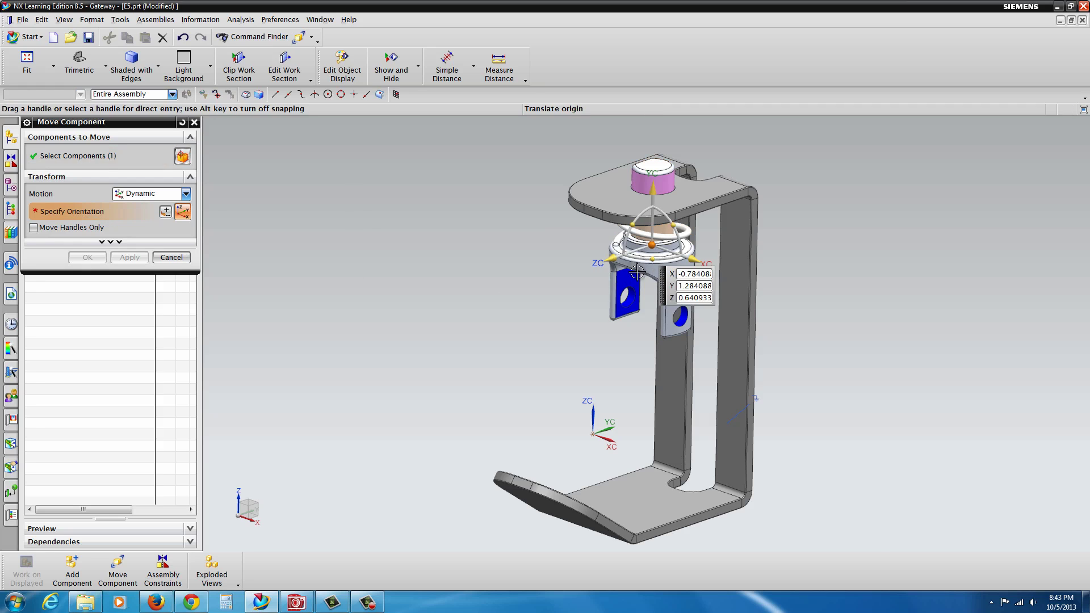
pyautogui.moveTo(653, 261)
pyautogui.mouseDown()
pyautogui.moveTo(732, 252)
pyautogui.moveTo(698, 287)
pyautogui.moveTo(626, 256)
pyautogui.moveTo(709, 272)
pyautogui.moveTo(709, 261)
pyautogui.moveTo(653, 262)
pyautogui.mouseUp()
pyautogui.click(87, 257)
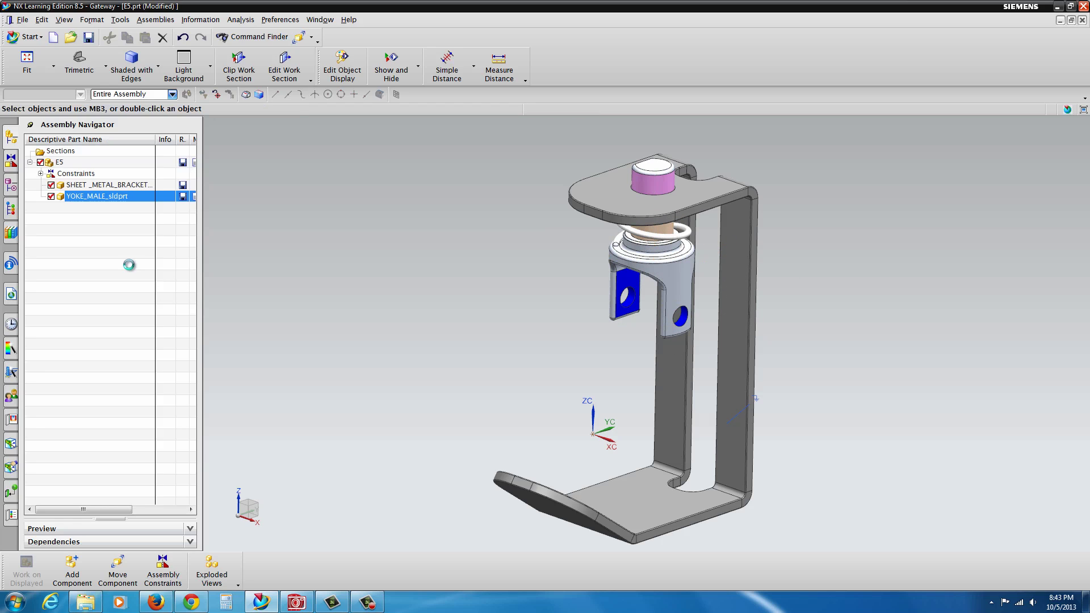
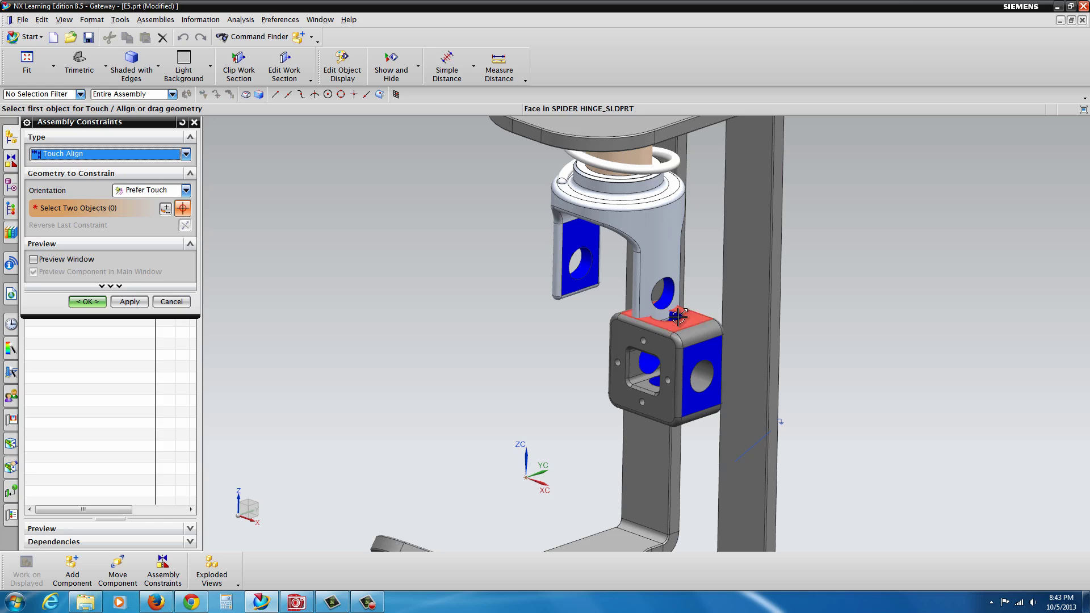
# - Align the spider hinge's side hole with the hole in the male yoke's arm using a Touch Align constraint with Infer Center/Axis orientation
pyautogui.click(186, 191)
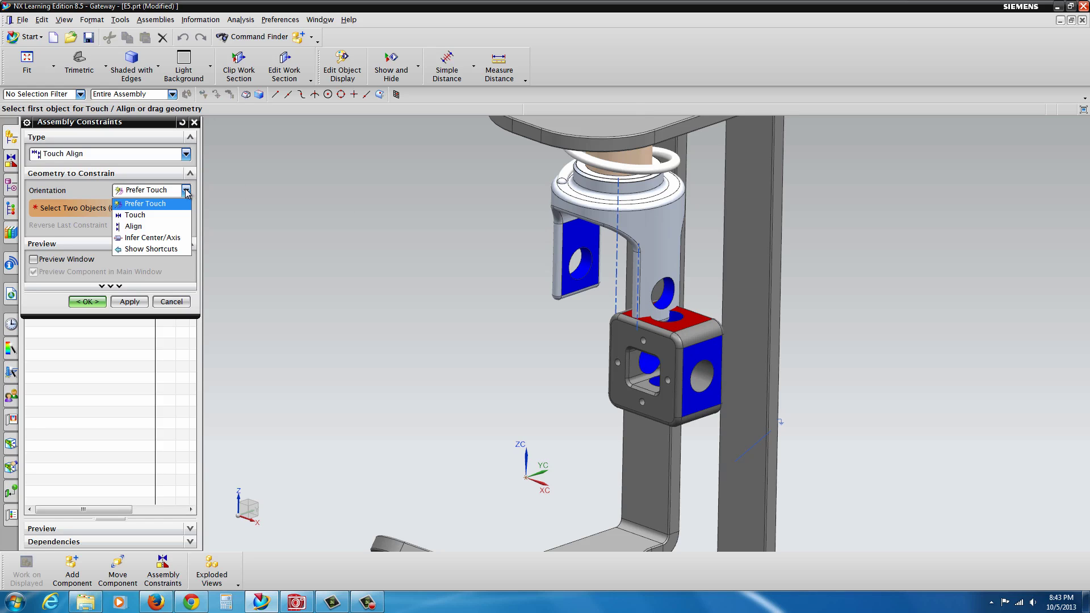
pyautogui.click(153, 238)
pyautogui.scroll(4, 664, 325)
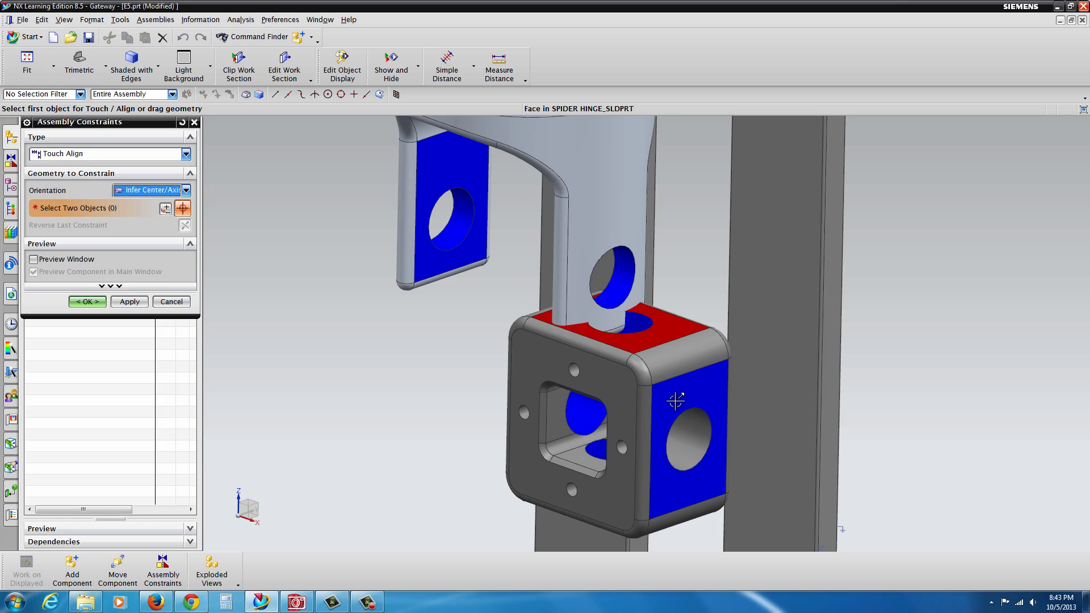
pyautogui.click(699, 453)
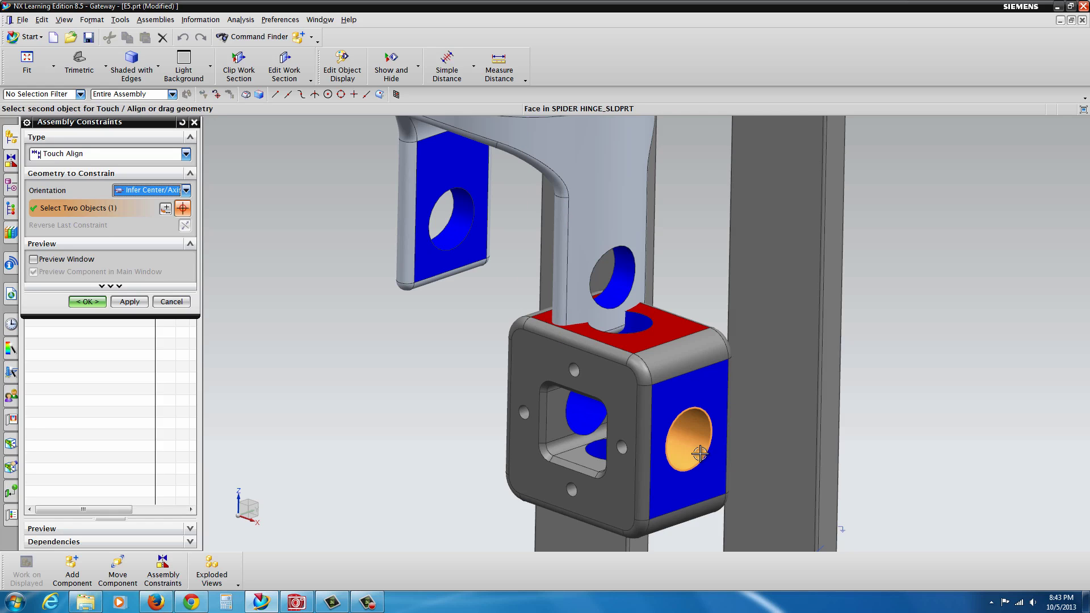
pyautogui.click(621, 288)
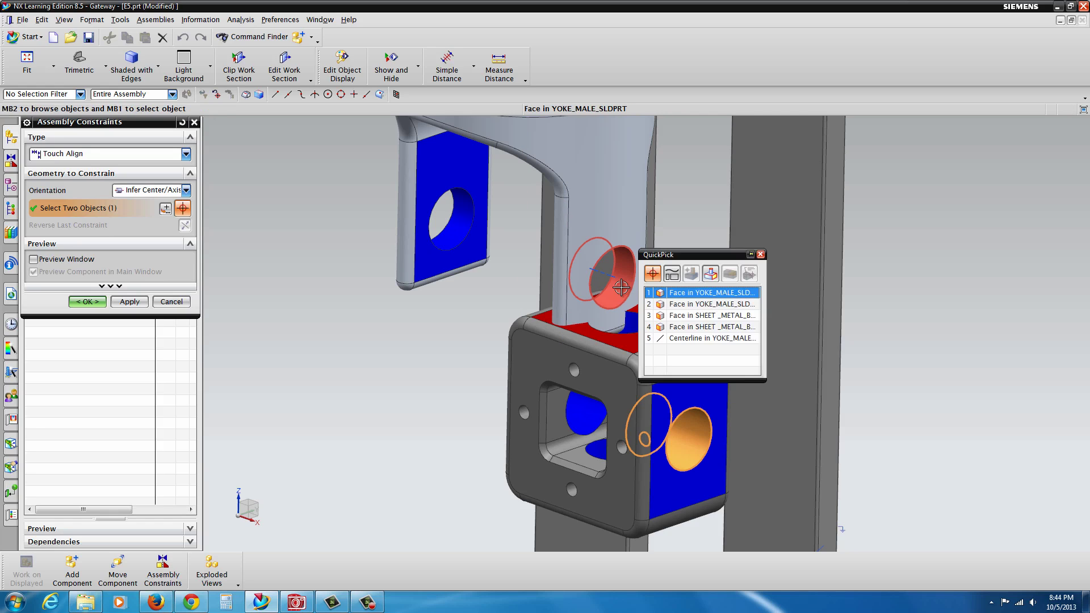
pyautogui.click(691, 293)
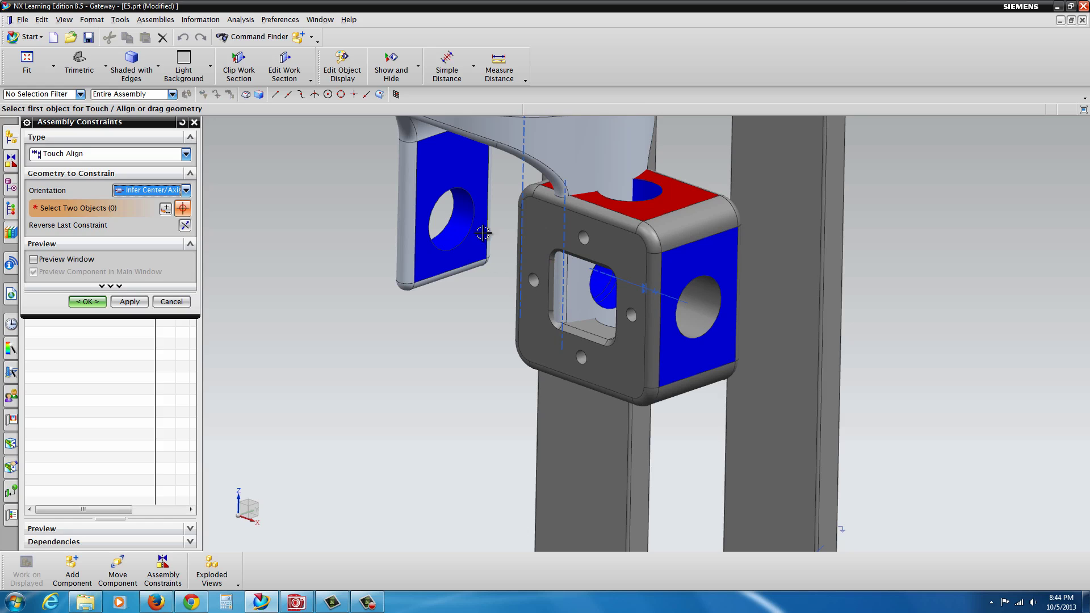
pyautogui.click(129, 301)
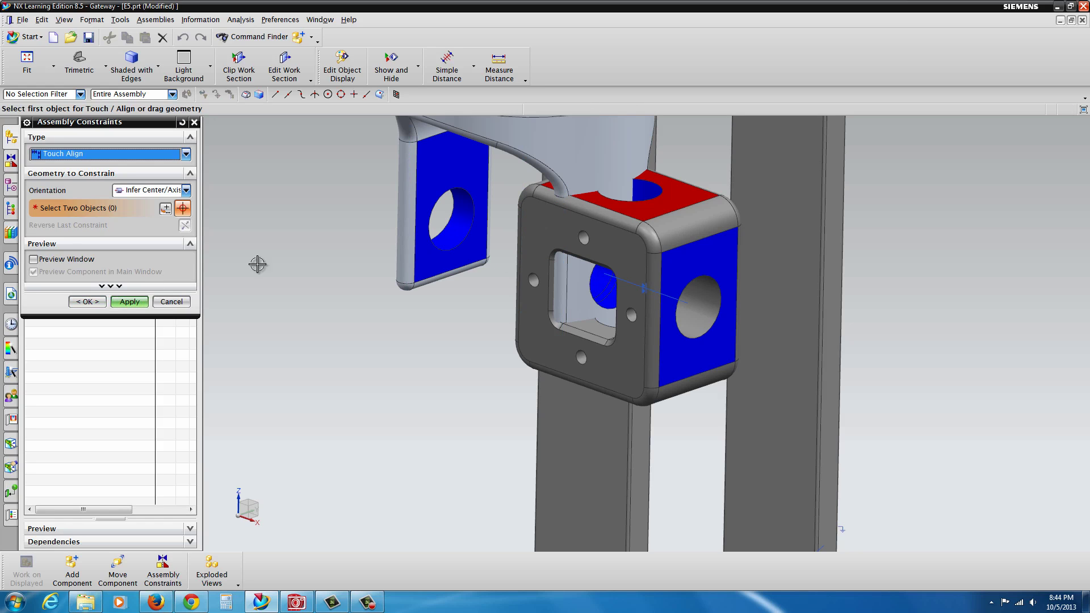
# - Constrain the inner face of the male yoke's arm against the spider hinge's blue side face with Prefer Touch orientation
pyautogui.click(189, 193)
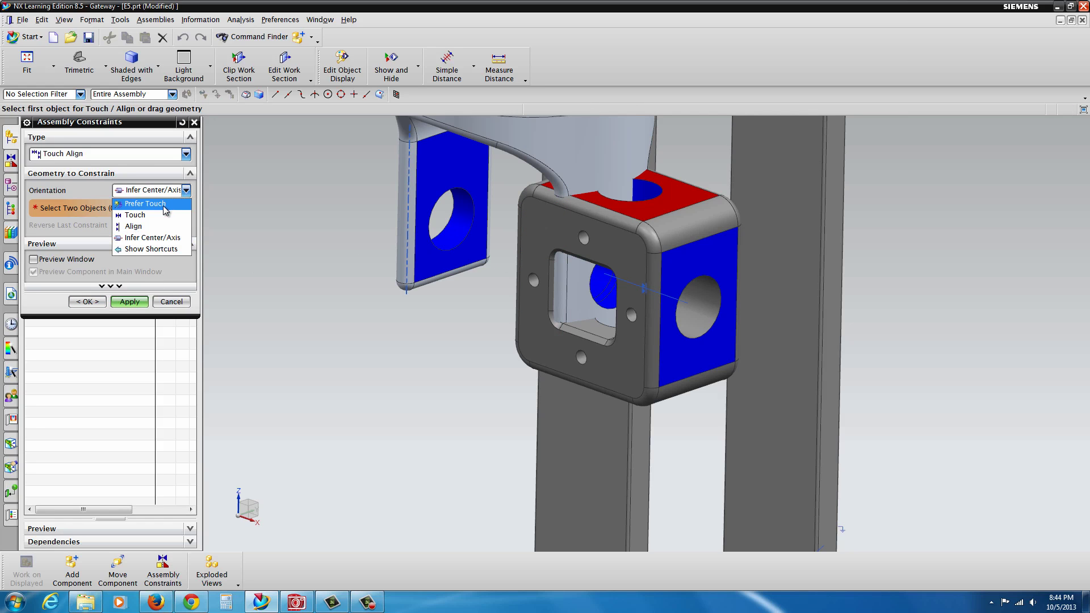
pyautogui.click(162, 203)
pyautogui.click(444, 170)
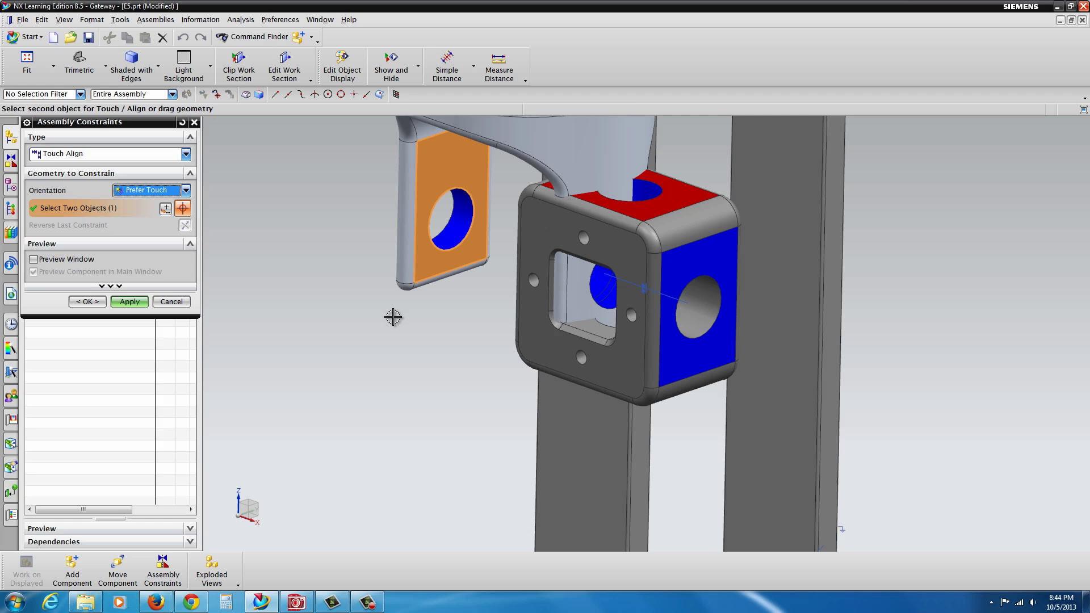
pyautogui.moveTo(444, 377); pyautogui.dragTo(783, 316, button='middle')
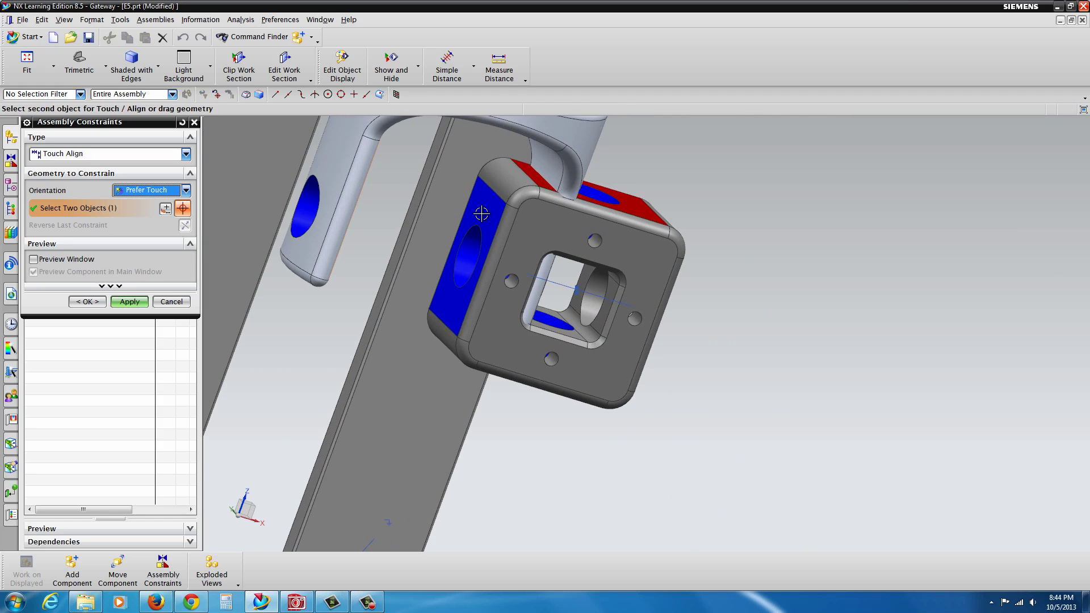
pyautogui.click(487, 213)
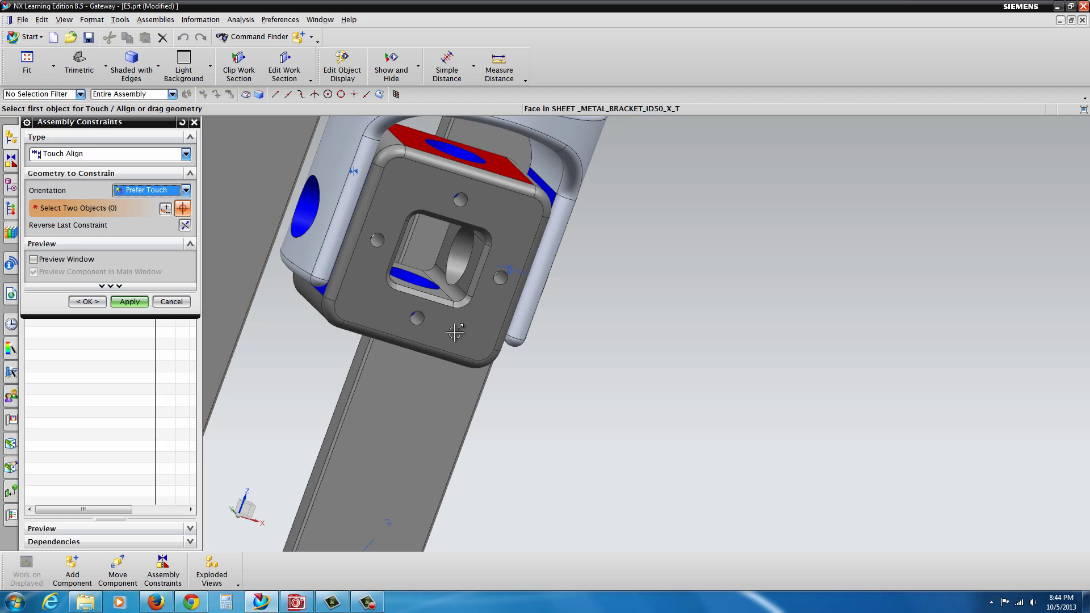
pyautogui.moveTo(422, 370)
pyautogui.mouseDown(button='middle')
pyautogui.moveTo(428, 355)
pyautogui.moveTo(291, 282)
pyautogui.moveTo(239, 351)
pyautogui.mouseUp(button='middle')
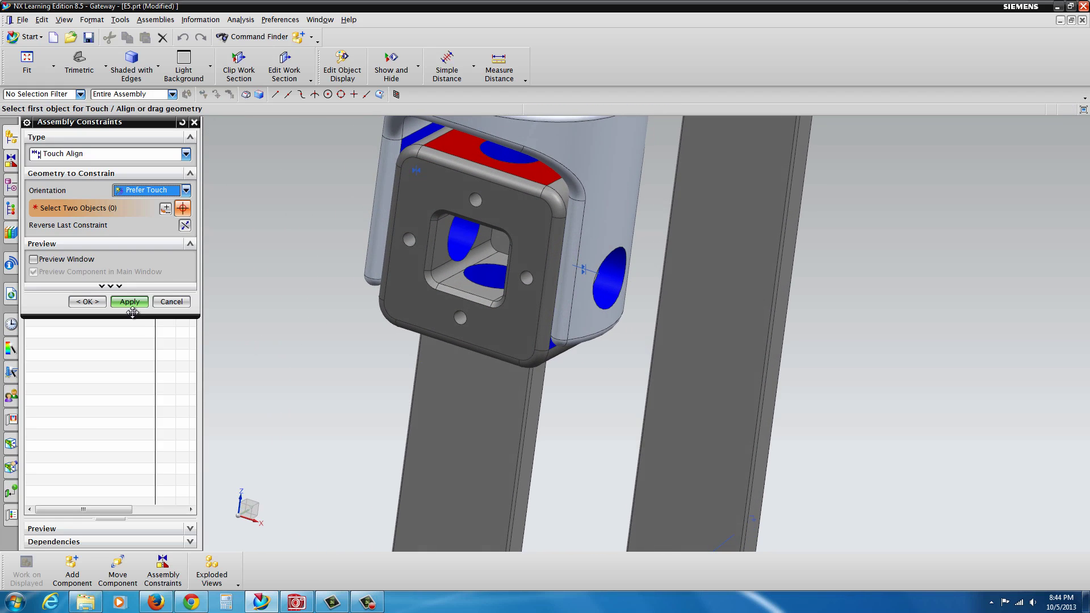
pyautogui.click(91, 302)
# - Rotate the spider hinge about its pin axis with Dynamic motion until its red side face points out of the yoke's opening
pyautogui.scroll(-3, 419, 421)
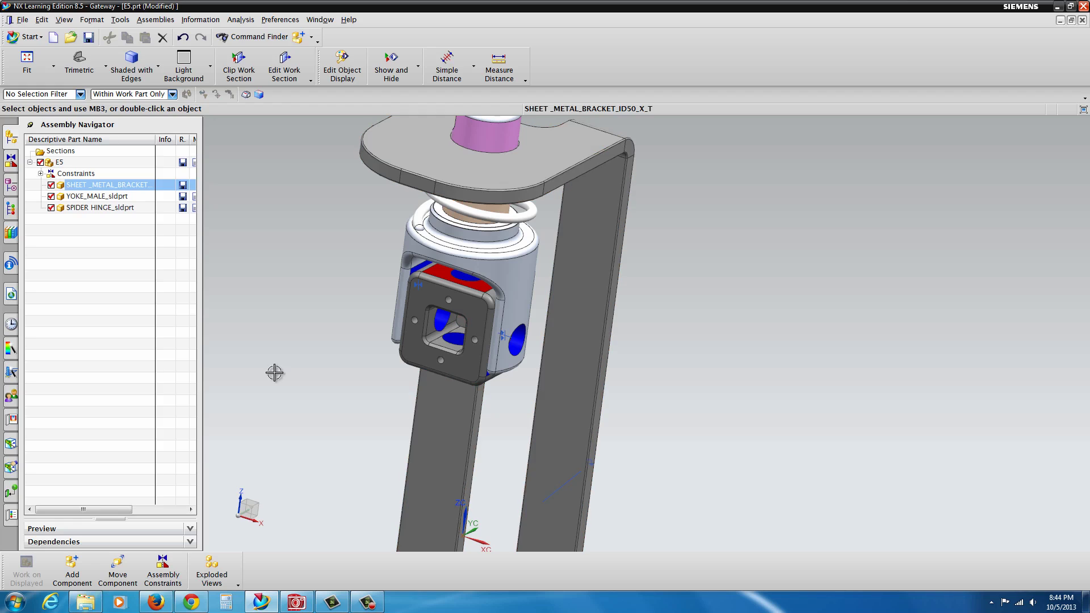
pyautogui.click(117, 568)
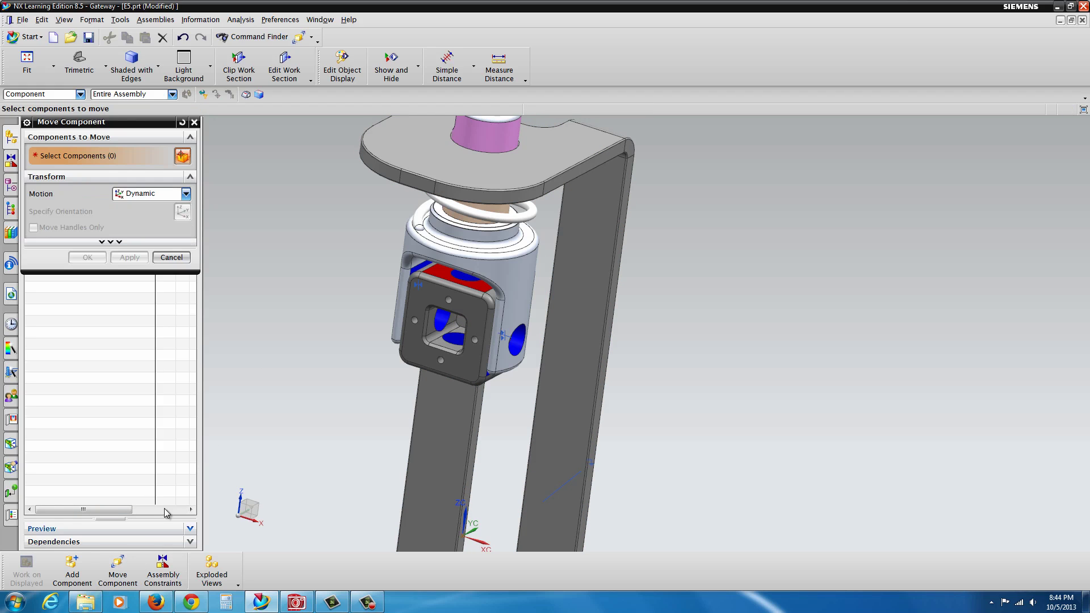
pyautogui.click(429, 289)
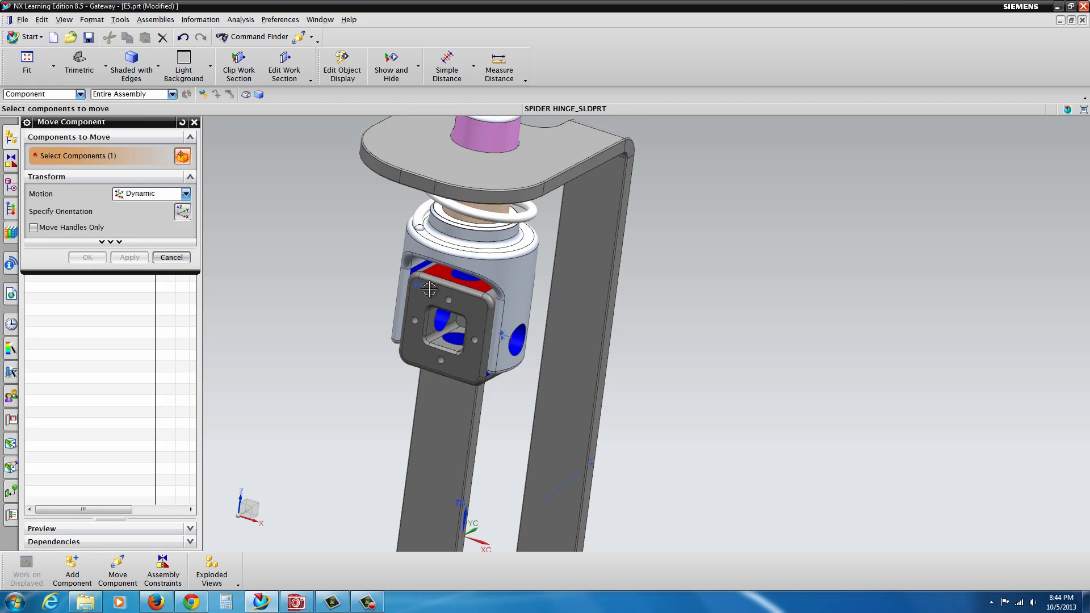
pyautogui.click(70, 212)
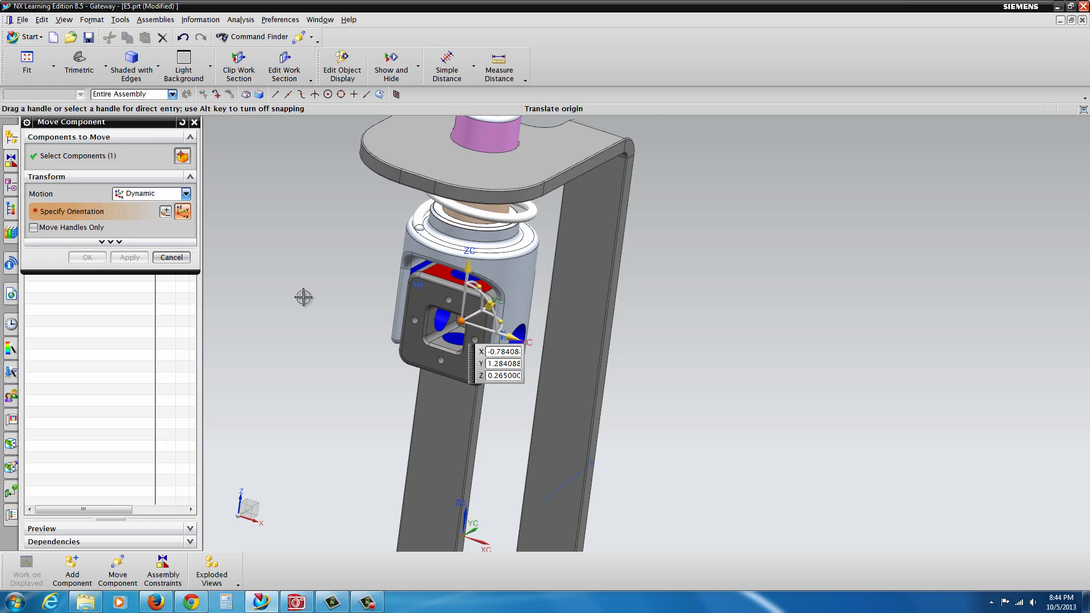
pyautogui.moveTo(483, 288); pyautogui.dragTo(455, 315)
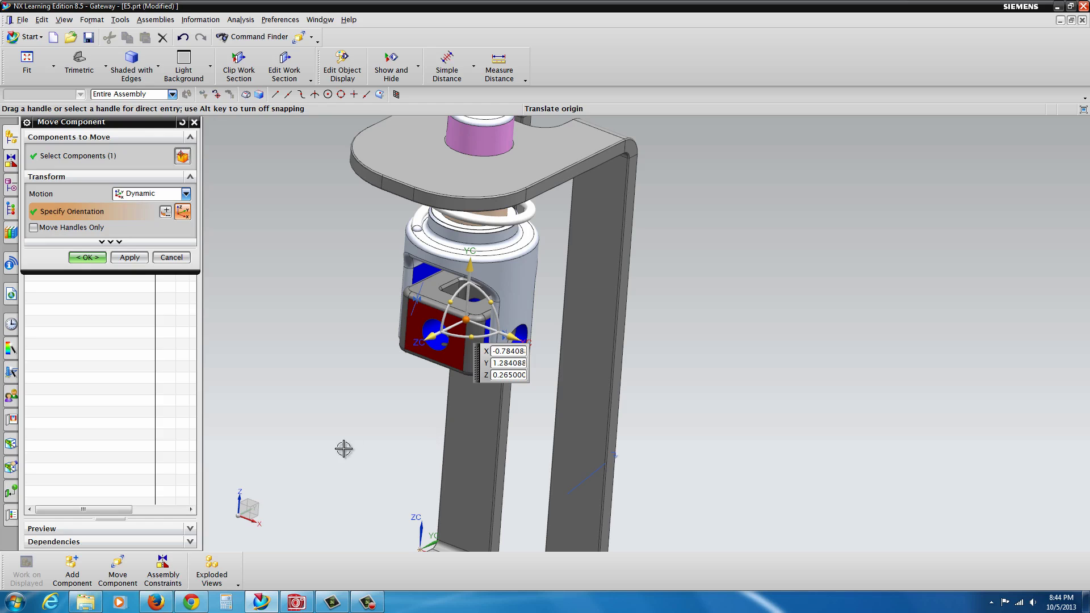
pyautogui.click(89, 259)
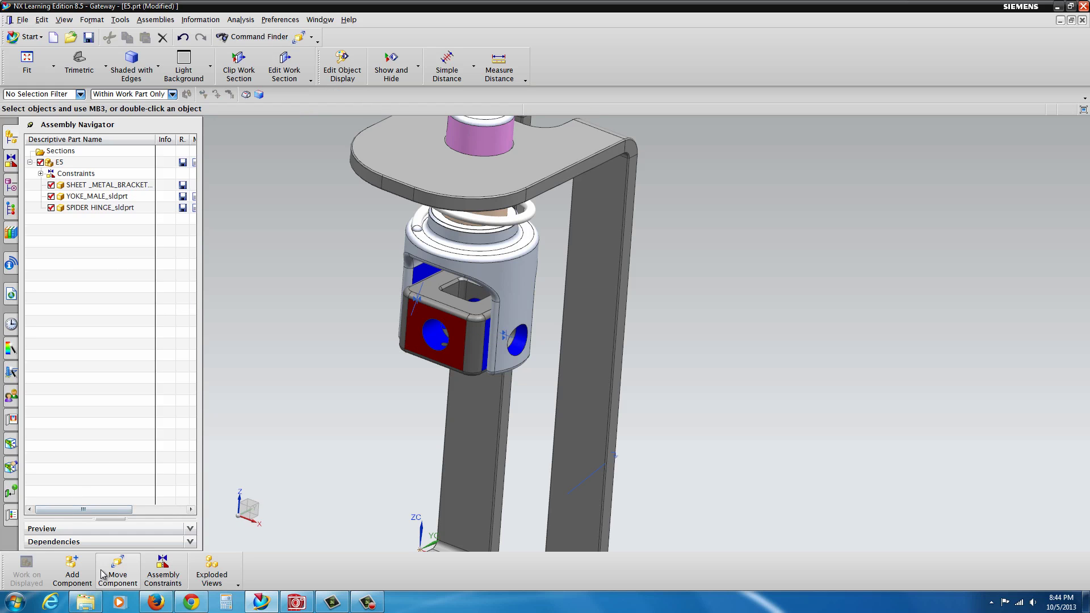
# - Add the recent part YOKE_FEMALE_sldprt.prt to the assembly with By Constraints positioning
pyautogui.click(72, 570)
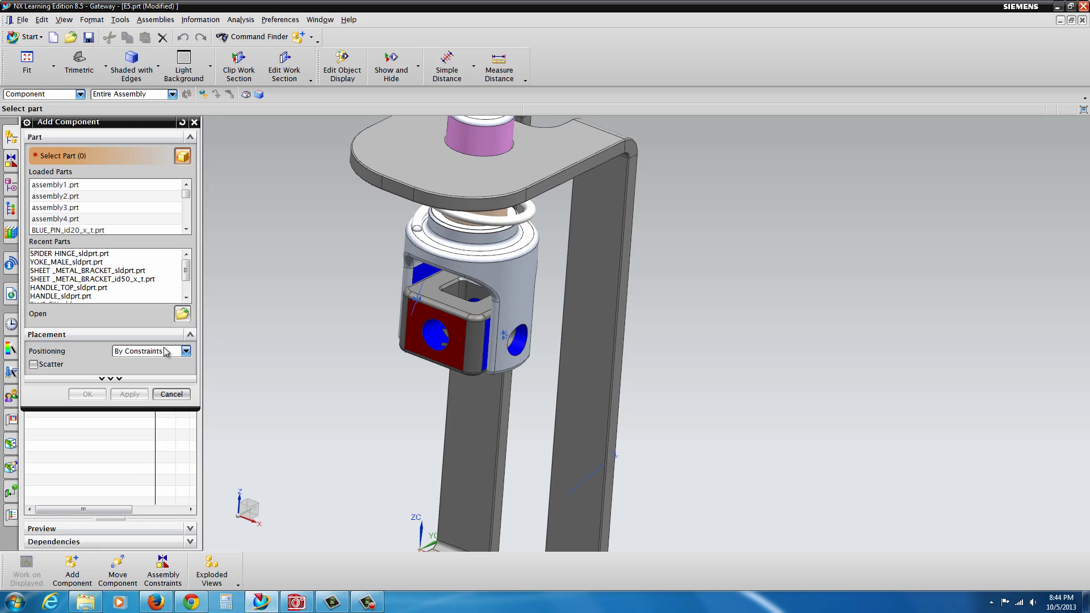
pyautogui.moveTo(188, 275); pyautogui.dragTo(187, 289)
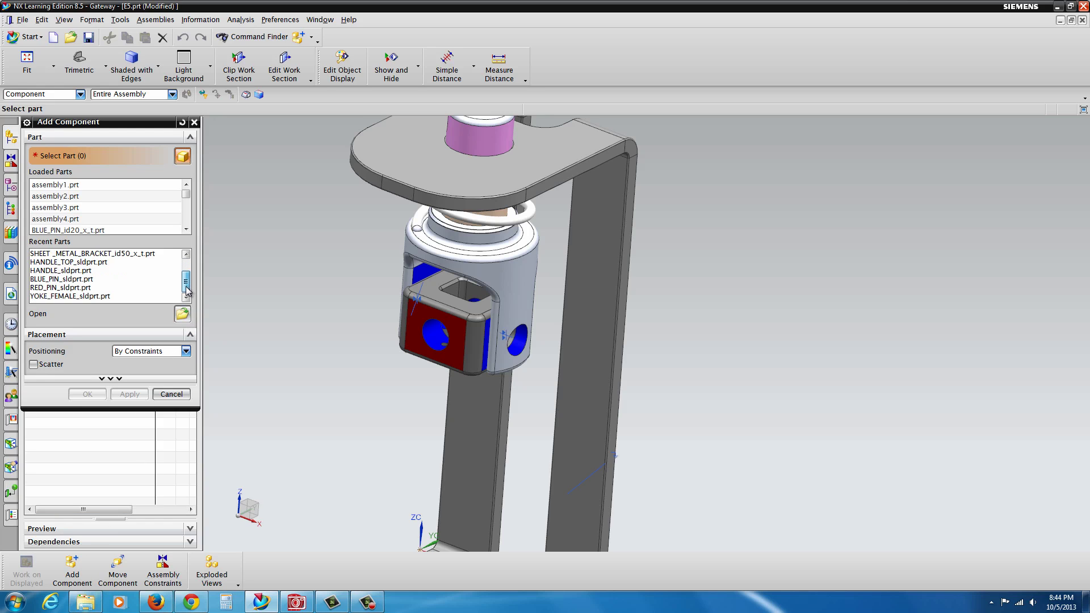
pyautogui.click(94, 297)
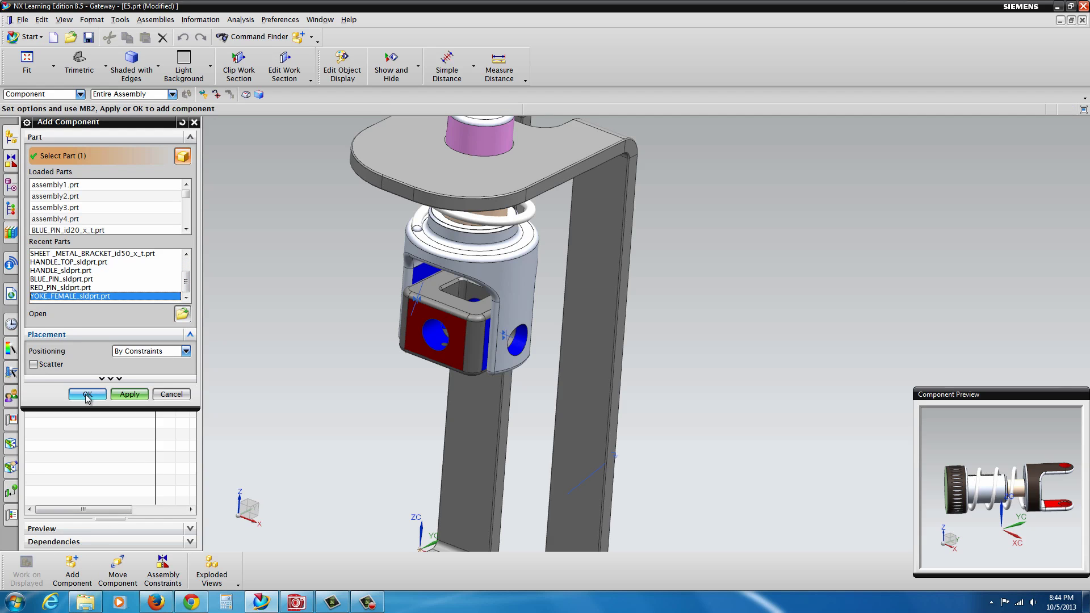
pyautogui.click(88, 393)
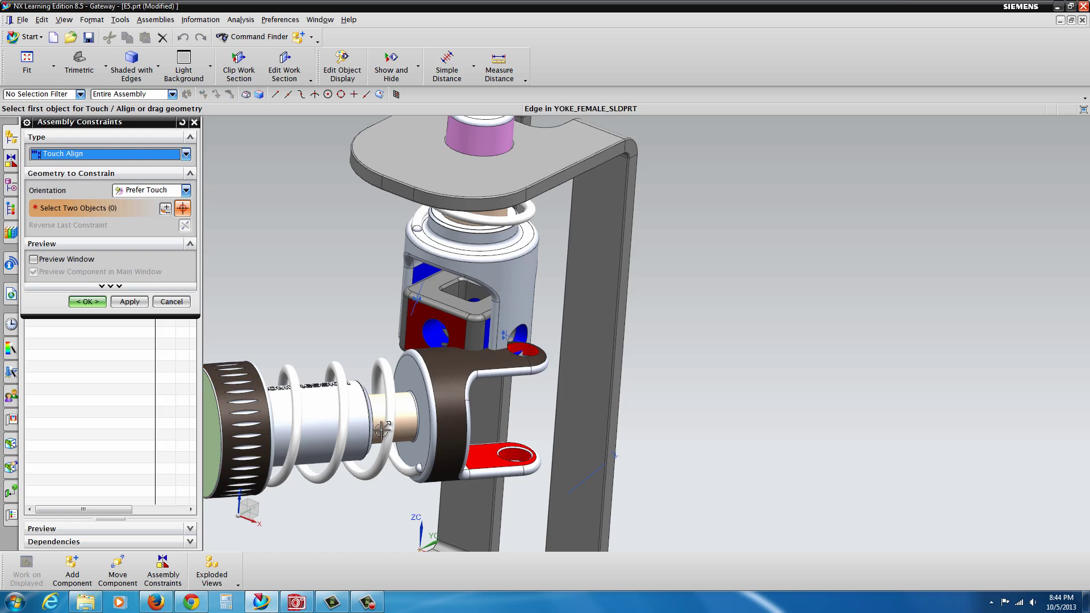
# - Align the female yoke's arm hole with the hole in the spider hinge's red face using Touch Align with Infer Center/Axis orientation
pyautogui.scroll(-2, 383, 431)
pyautogui.scroll(2, 454, 393)
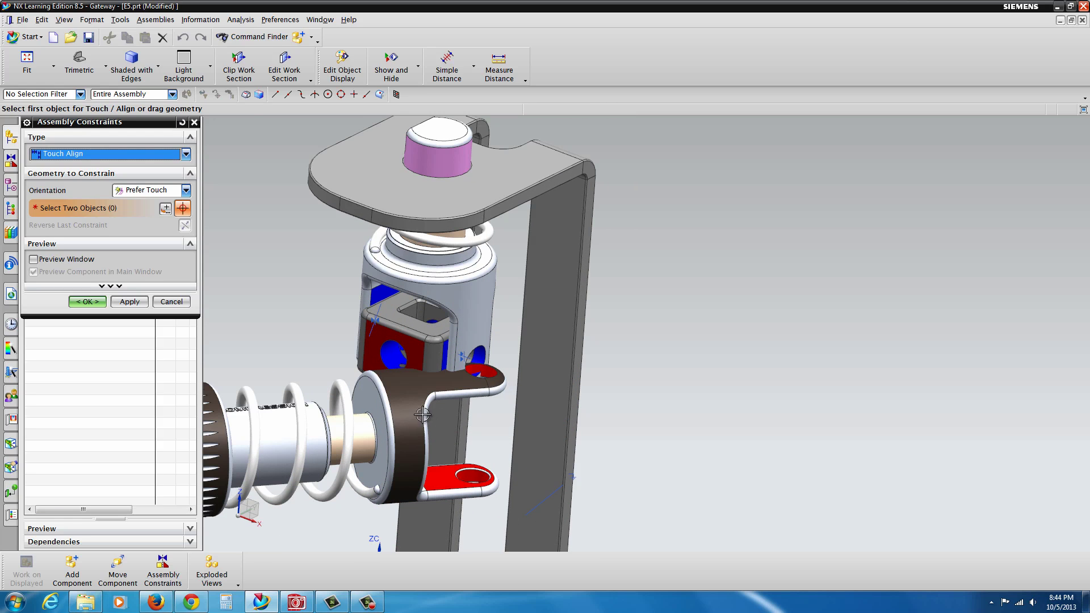
pyautogui.click(186, 190)
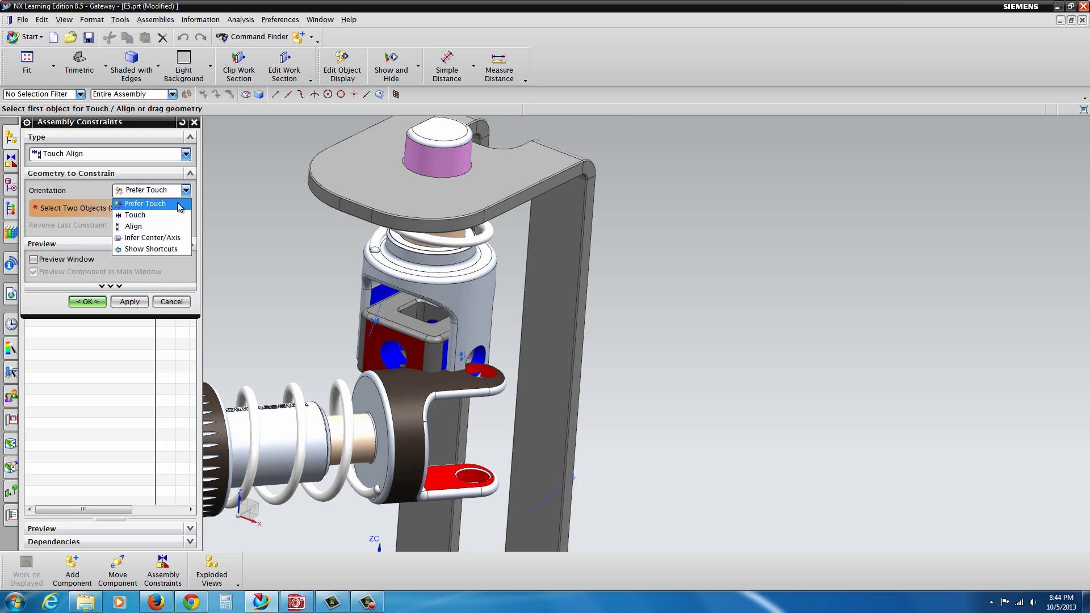
pyautogui.click(160, 243)
pyautogui.scroll(3, 483, 378)
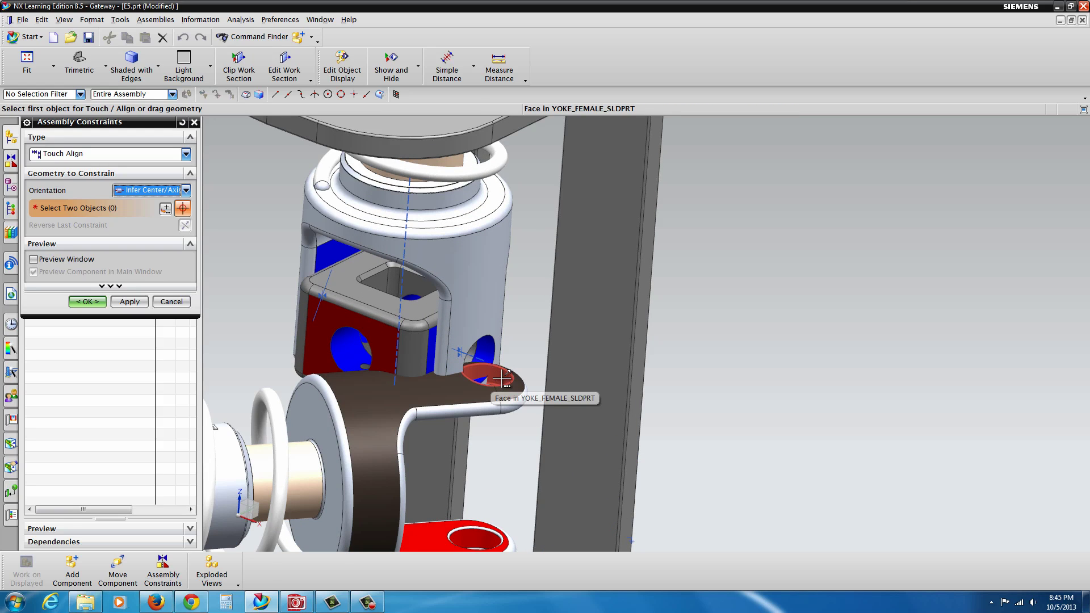
pyautogui.click(483, 380)
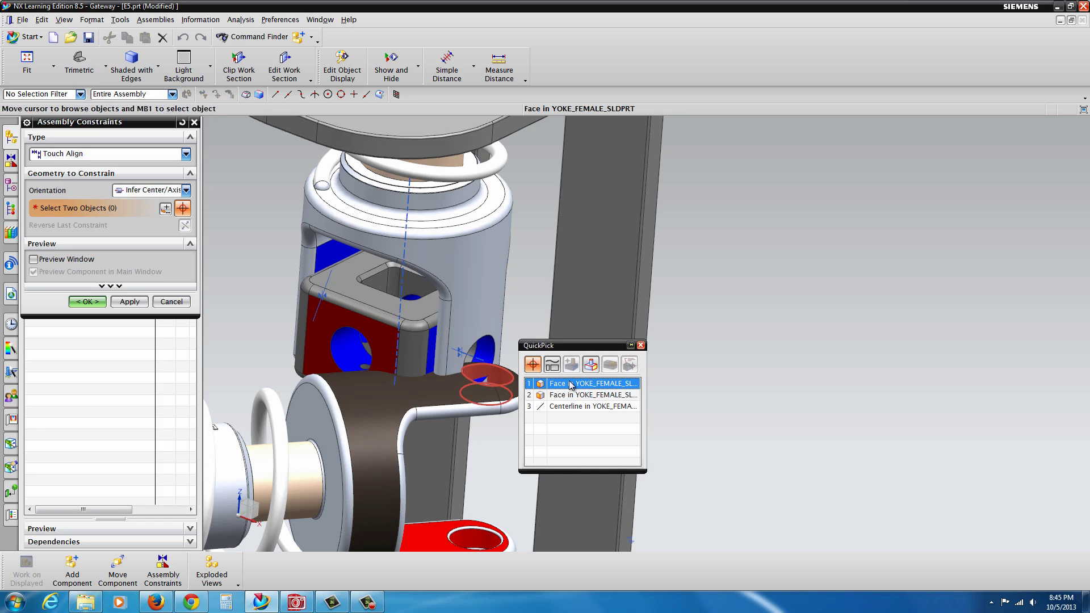
pyautogui.click(590, 384)
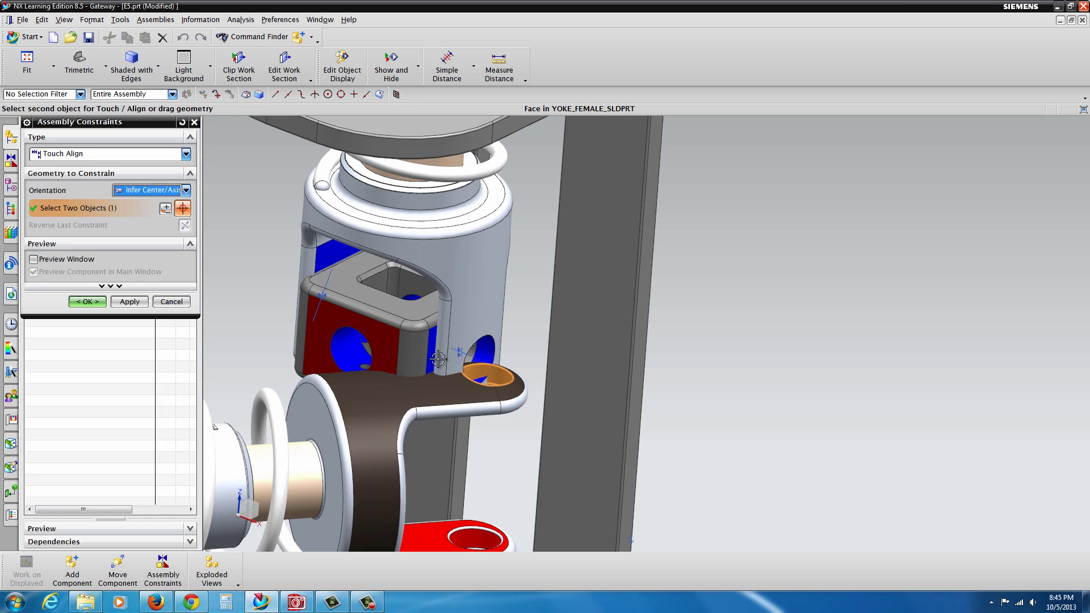
pyautogui.click(346, 351)
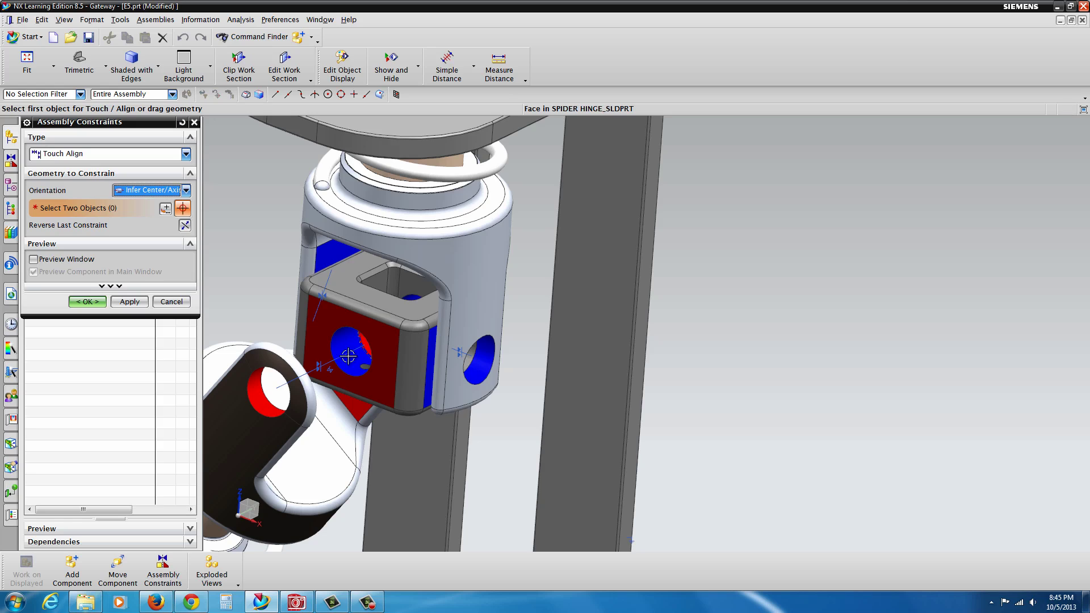
pyautogui.scroll(-3, 383, 408)
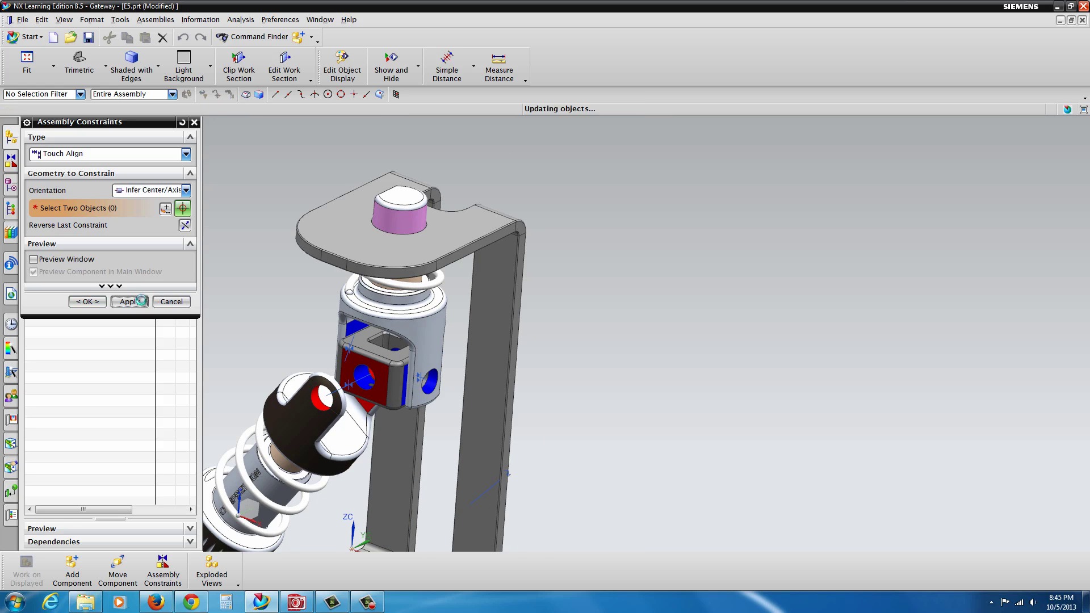
# - Constrain the spider hinge's red side face against the inner red face of the female yoke's arm with Prefer Touch orientation
pyautogui.click(186, 190)
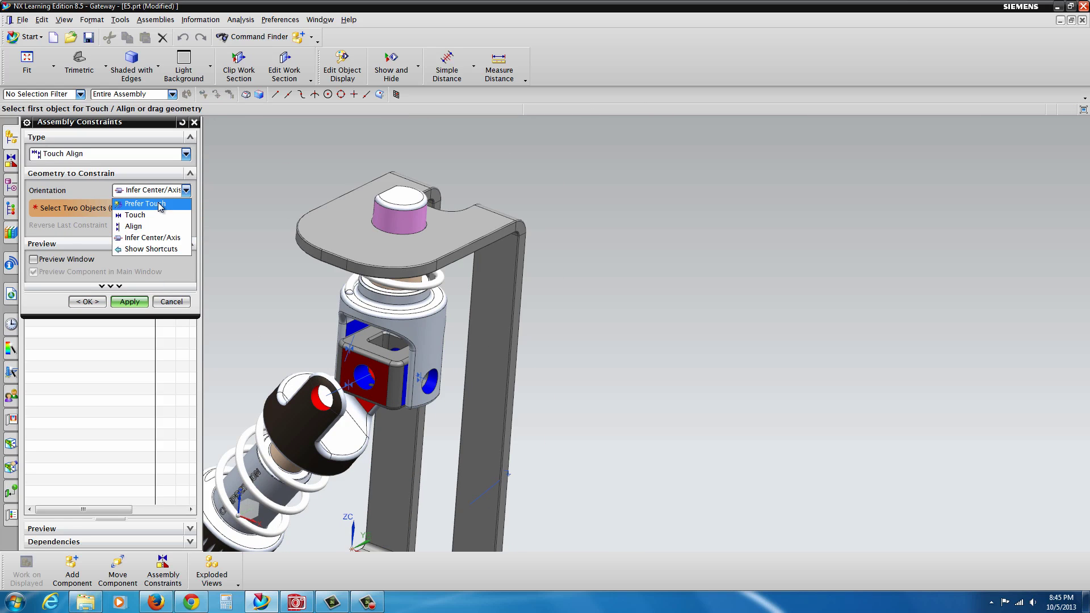
pyautogui.click(147, 203)
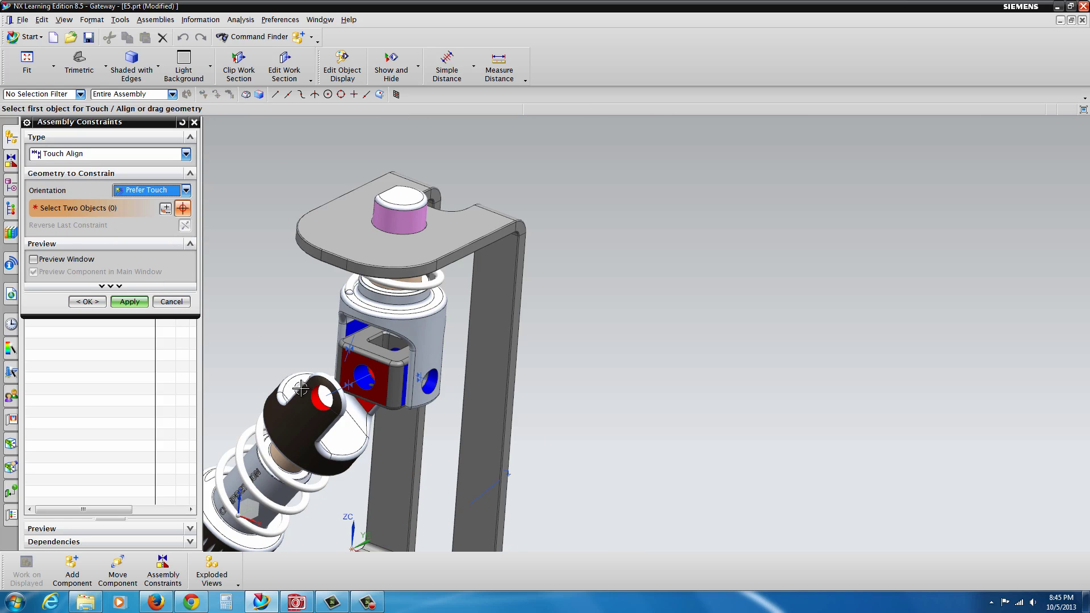
pyautogui.click(380, 387)
pyautogui.moveTo(380, 387); pyautogui.dragTo(302, 453, button='middle')
pyautogui.scroll(5, 239, 442)
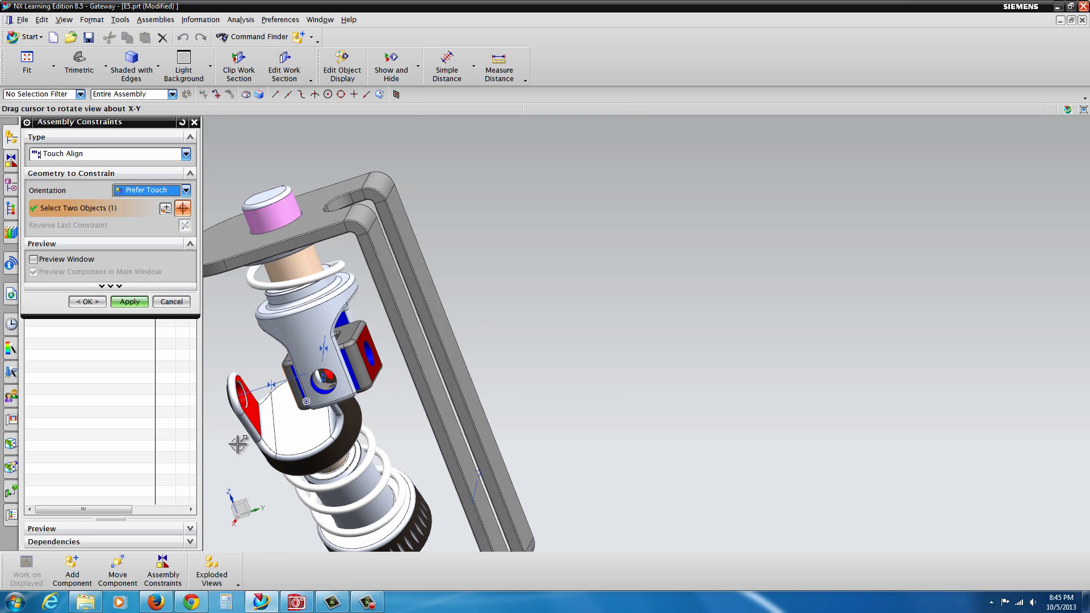
pyautogui.click(255, 404)
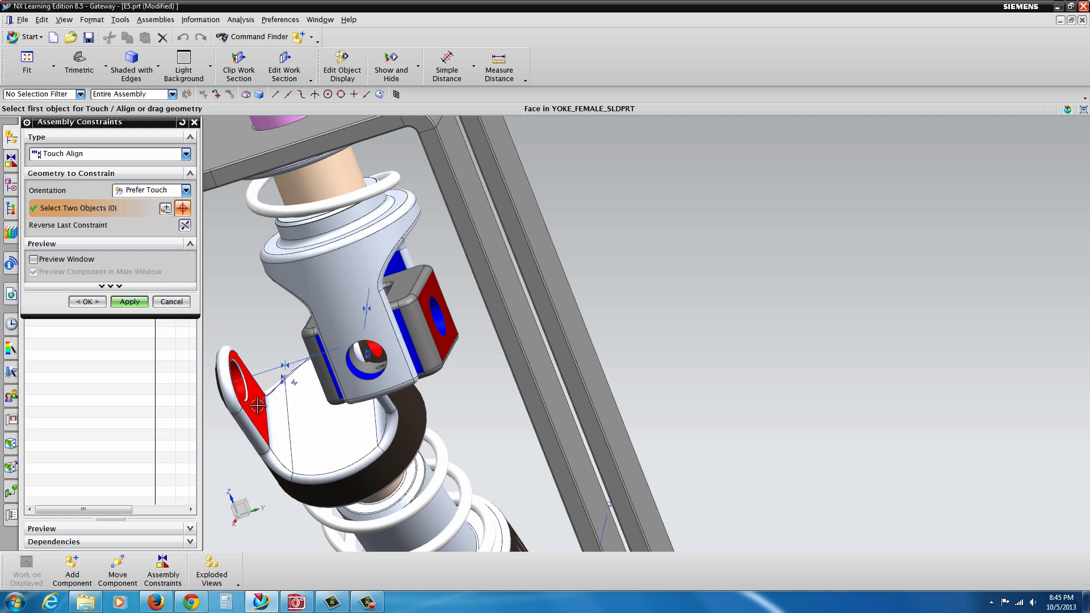
pyautogui.click(124, 302)
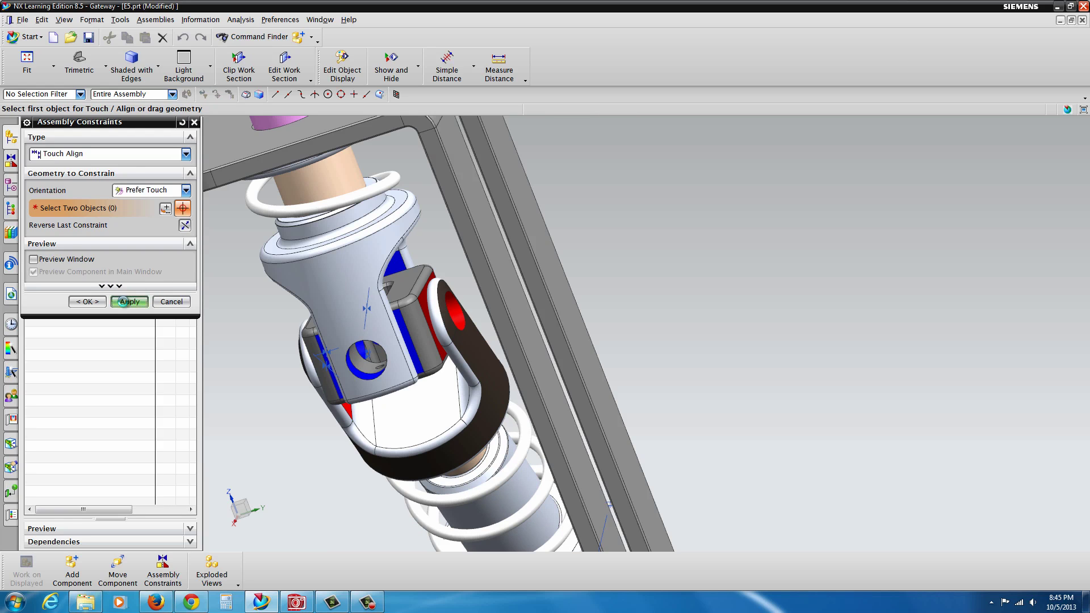
pyautogui.scroll(-3, 302, 411)
pyautogui.moveTo(304, 419); pyautogui.dragTo(319, 398, button='middle')
pyautogui.moveTo(511, 397); pyautogui.dragTo(645, 355, button='middle')
pyautogui.scroll(-2, 574, 413)
pyautogui.click(82, 303)
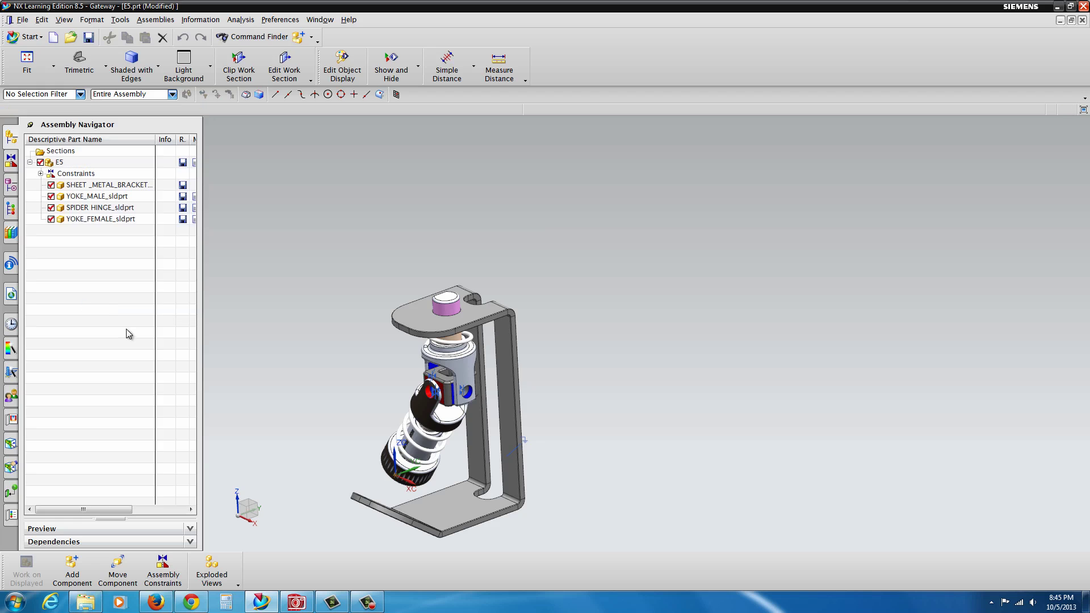
# - Rotate the male yoke about its vertical axis with Dynamic motion until the female yoke's green end face overhangs the bracket's angled flange
pyautogui.scroll(3, 465, 380)
pyautogui.scroll(1, 465, 341)
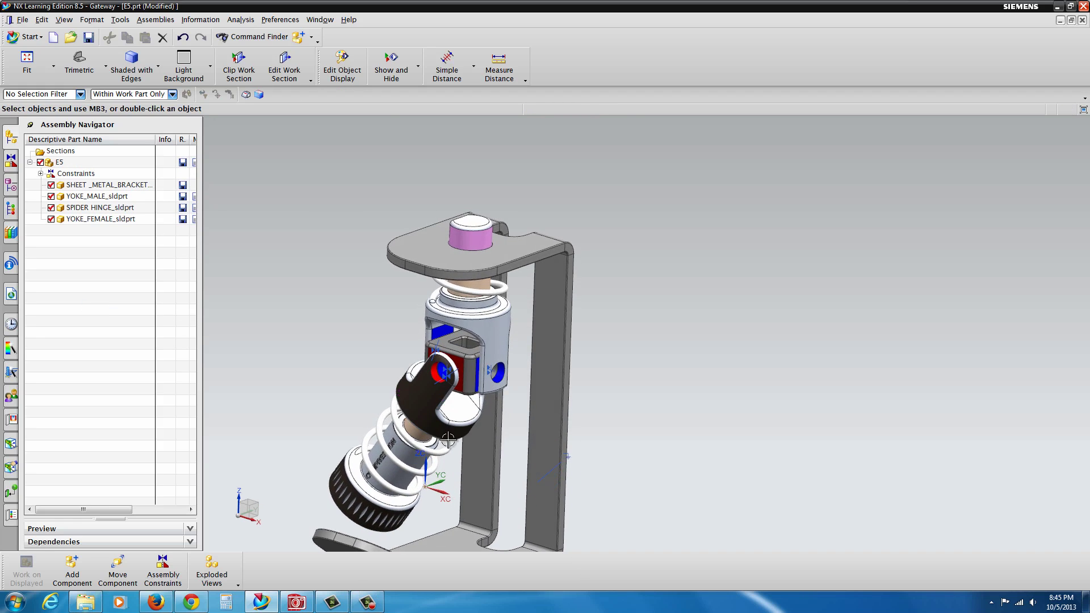
pyautogui.scroll(-1, 466, 341)
pyautogui.scroll(2, 463, 299)
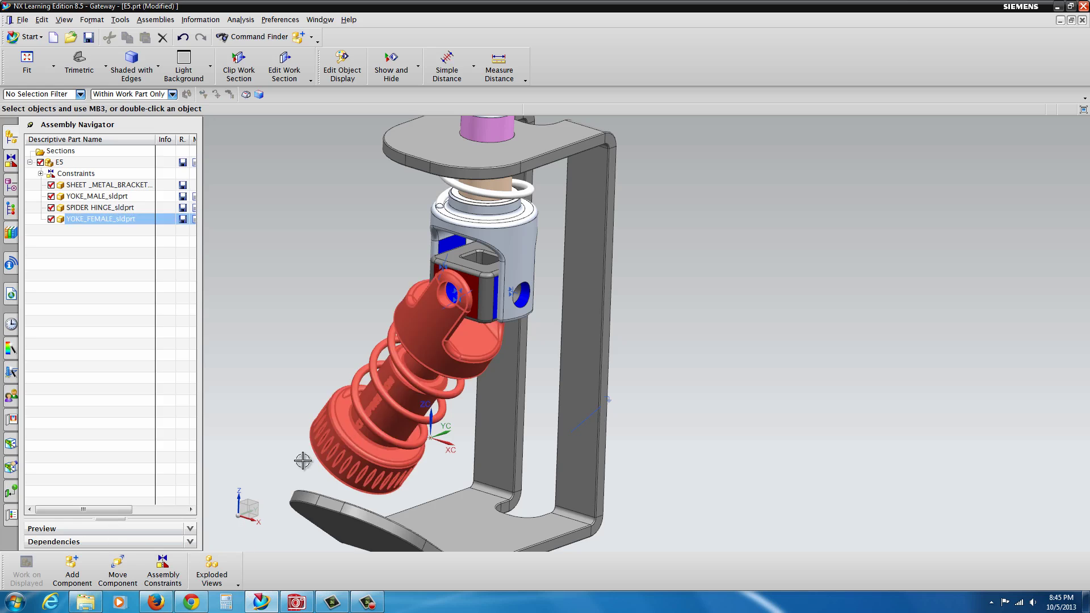
pyautogui.click(118, 566)
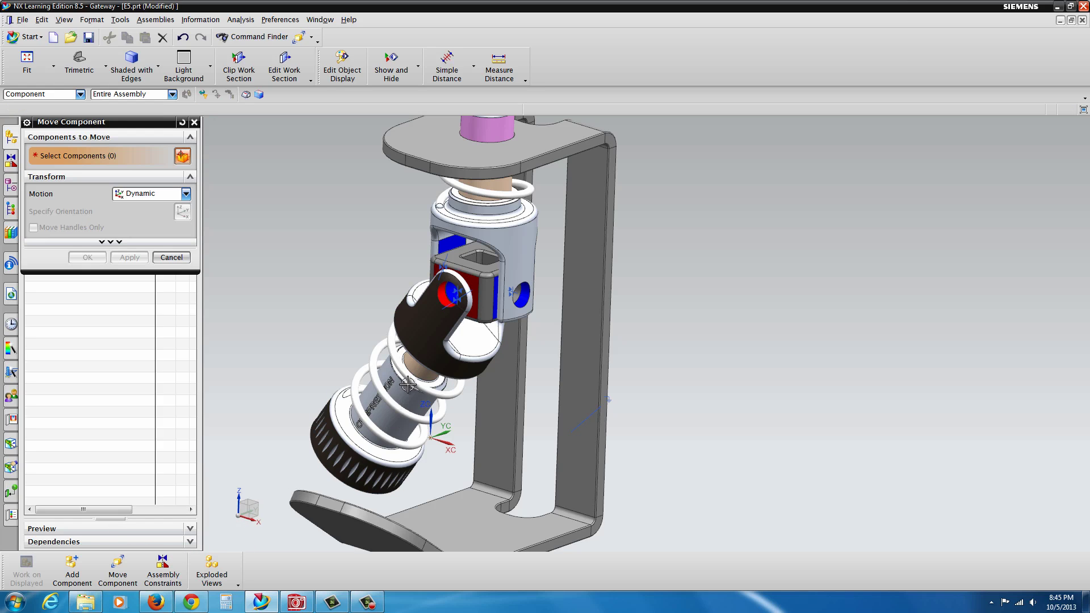
pyautogui.click(516, 242)
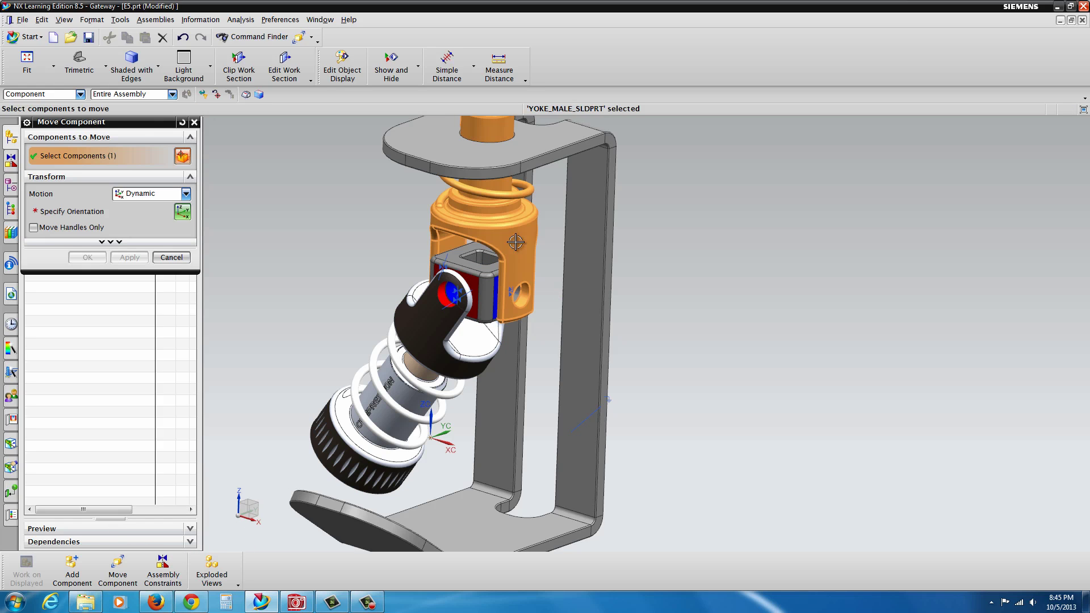
pyautogui.click(71, 212)
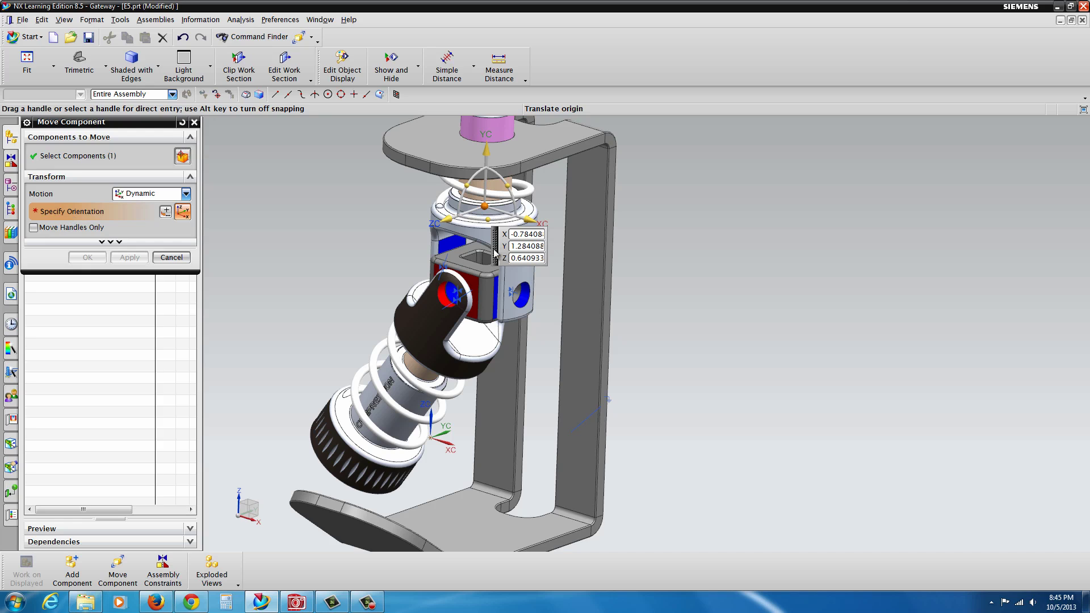
pyautogui.moveTo(488, 219); pyautogui.dragTo(671, 204)
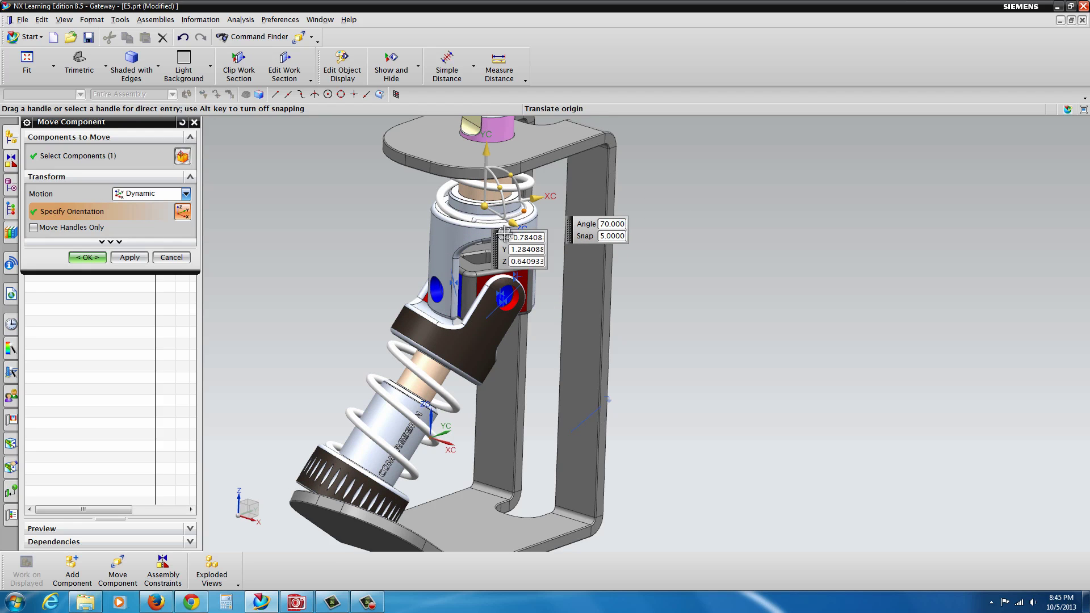
pyautogui.moveTo(524, 211); pyautogui.dragTo(533, 175)
pyautogui.scroll(-2, 378, 397)
pyautogui.scroll(5, 372, 469)
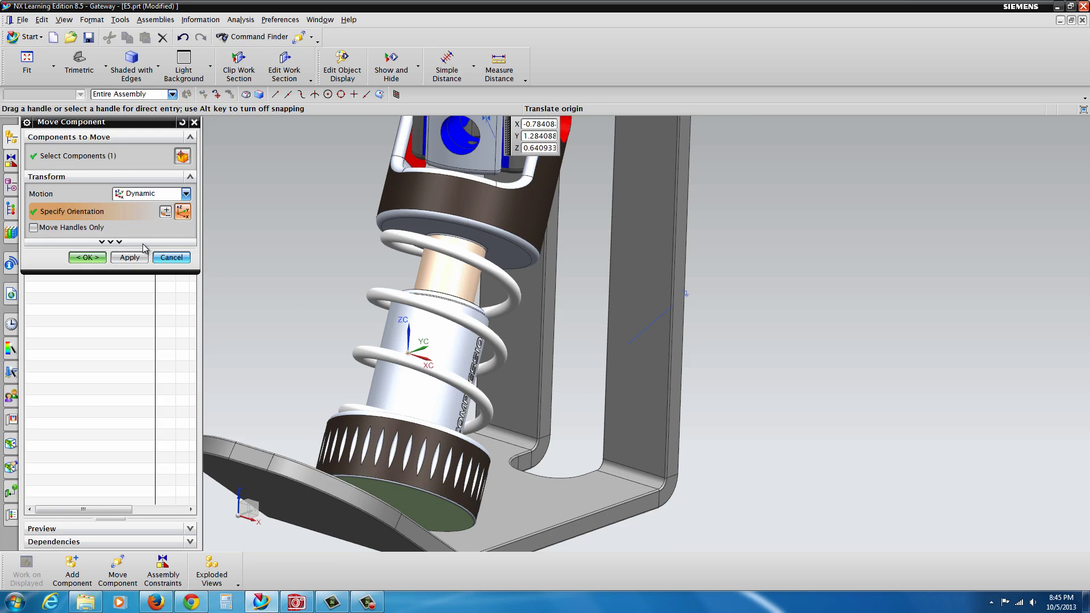
pyautogui.click(88, 257)
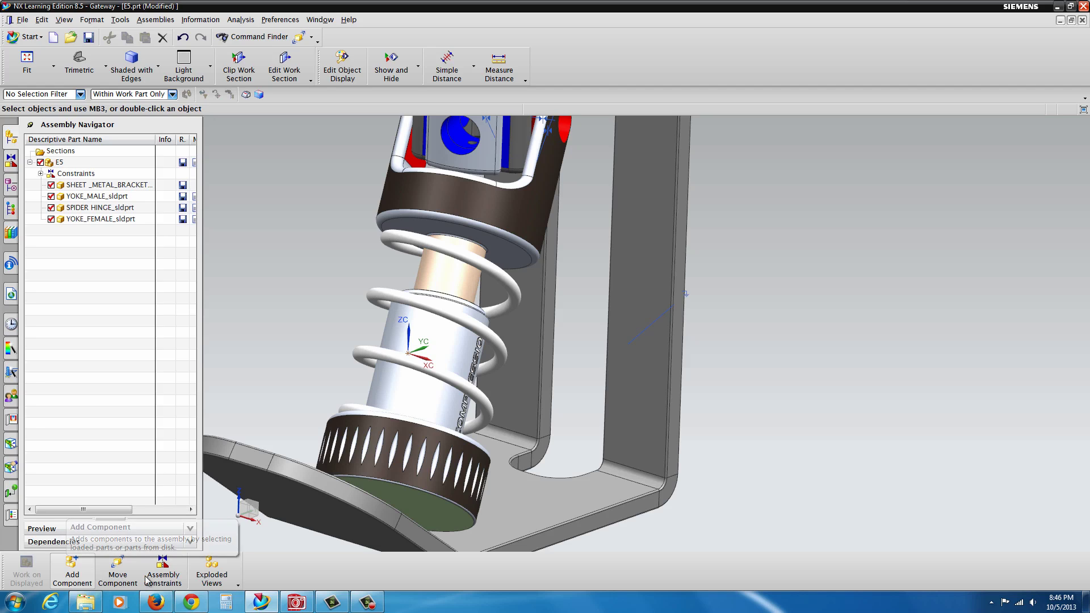
pyautogui.click(164, 573)
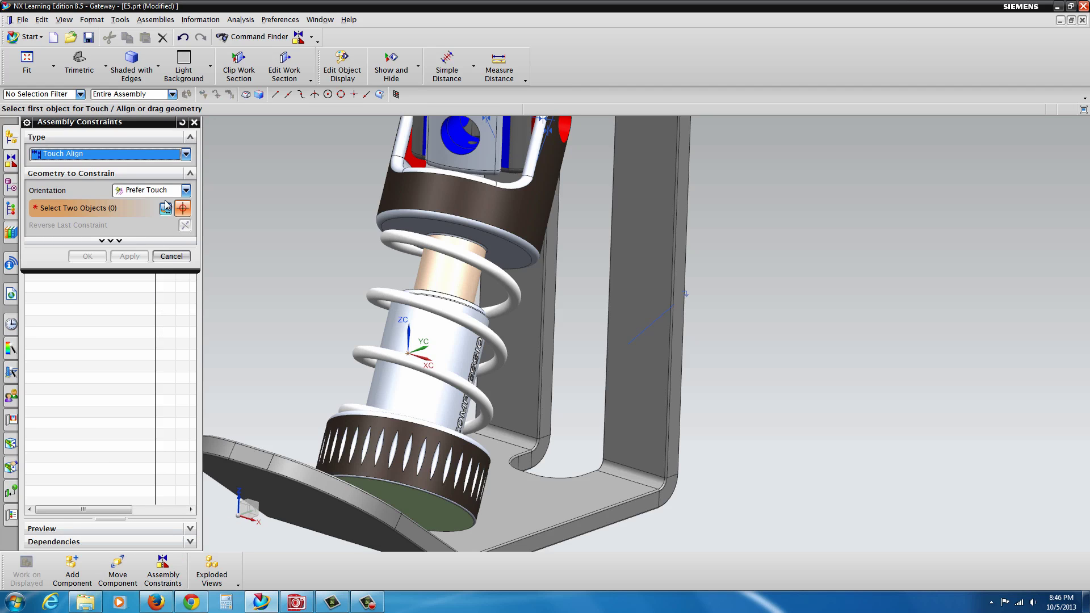
pyautogui.click(186, 154)
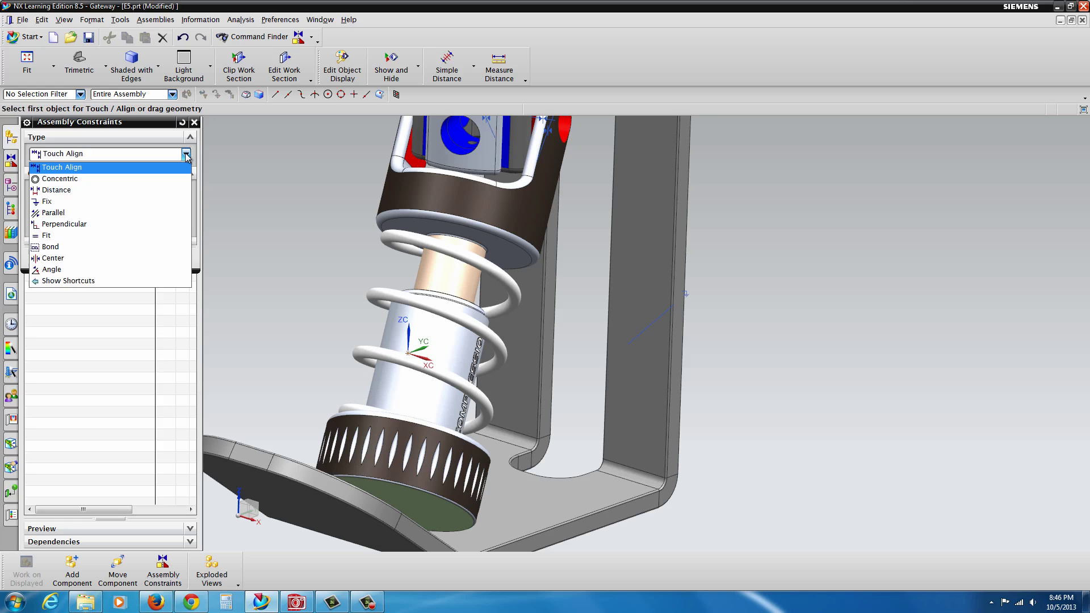
pyautogui.click(50, 215)
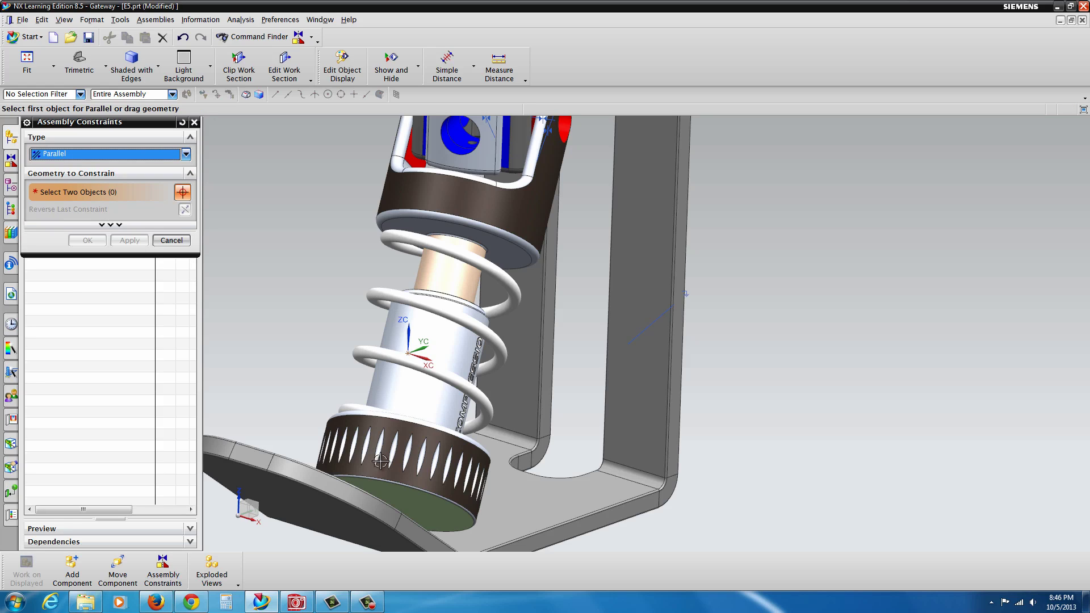
pyautogui.click(429, 519)
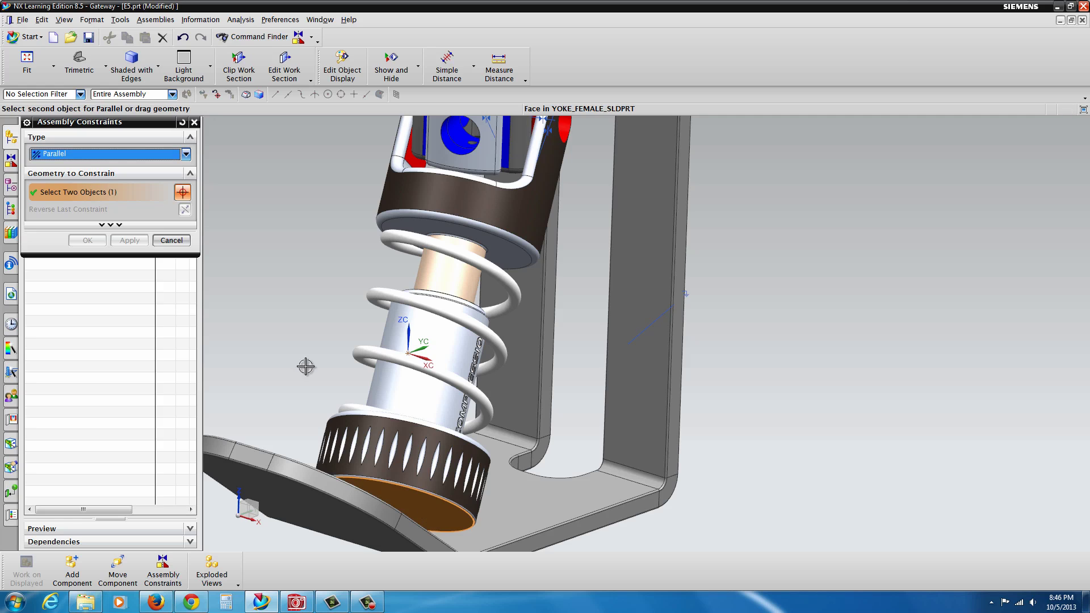
pyautogui.moveTo(267, 397); pyautogui.dragTo(206, 485, button='middle')
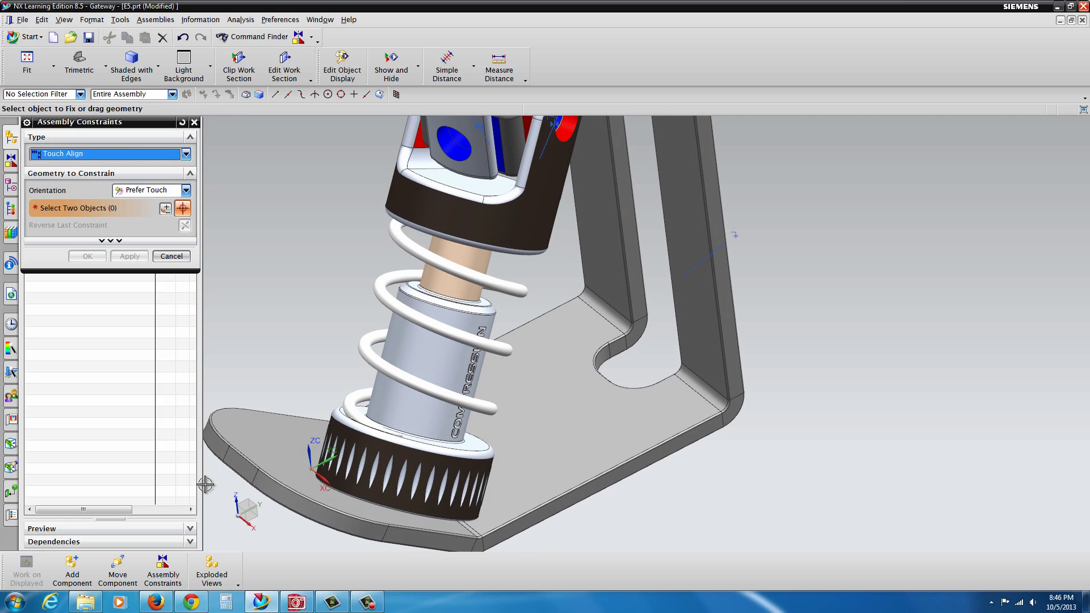
# - Try to constrain the bracket's angled flange face against the female yoke's green end face using Touch Align with Prefer Touch orientation
pyautogui.click(270, 445)
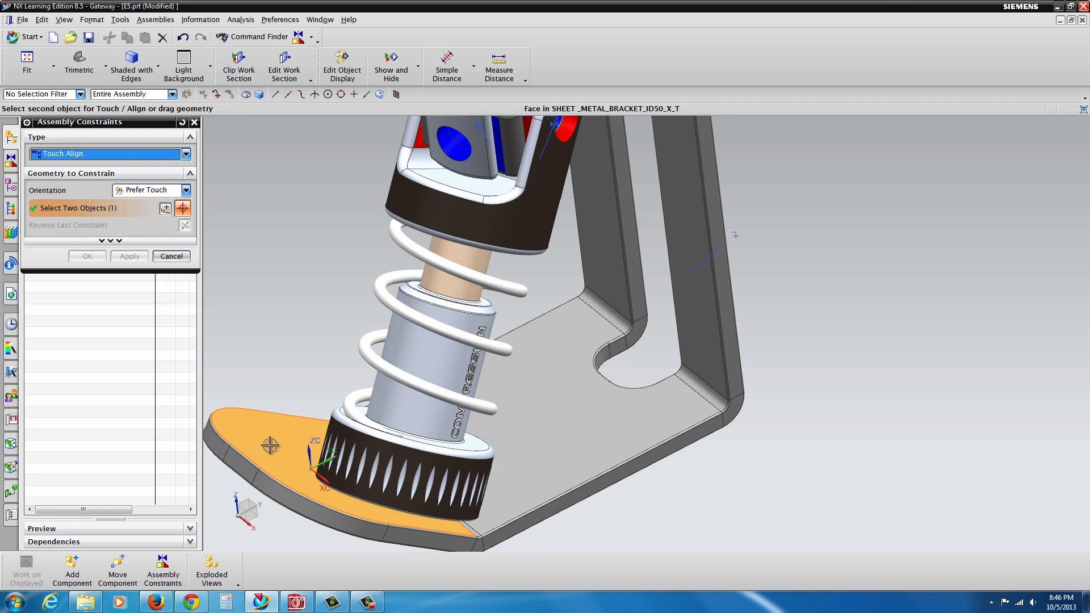
pyautogui.moveTo(327, 475)
pyautogui.mouseDown(button='middle')
pyautogui.moveTo(325, 297)
pyautogui.moveTo(329, 483)
pyautogui.mouseUp(button='middle')
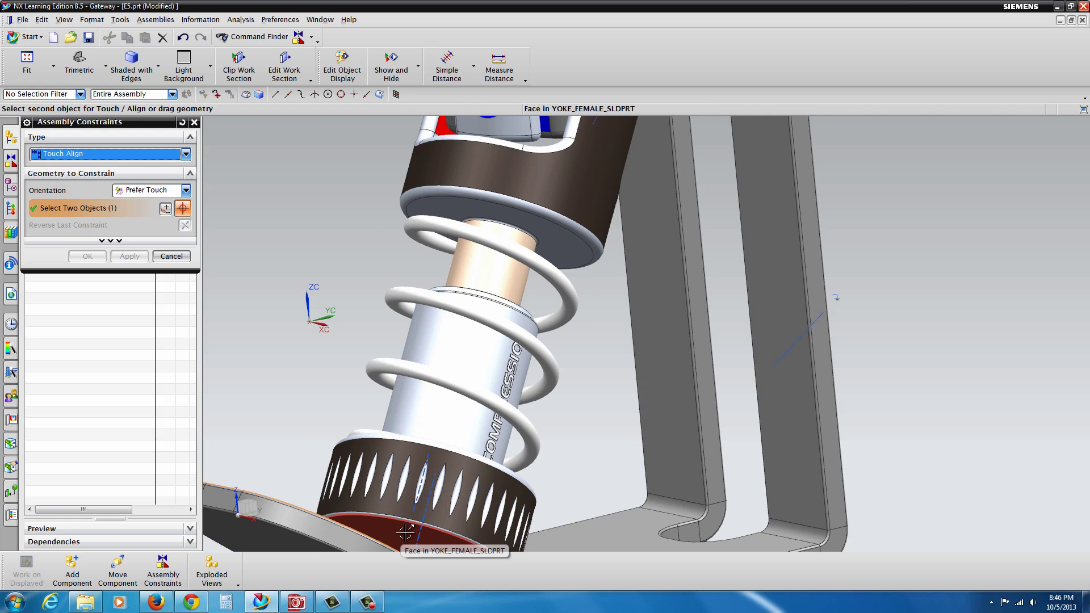
pyautogui.click(404, 533)
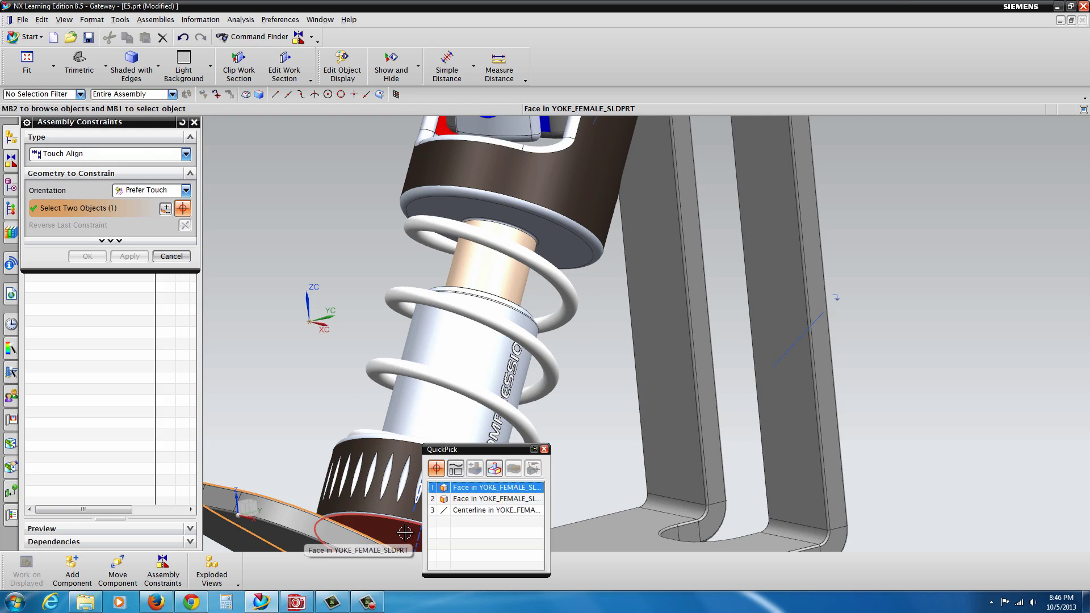
pyautogui.click(475, 487)
pyautogui.scroll(-3, 358, 499)
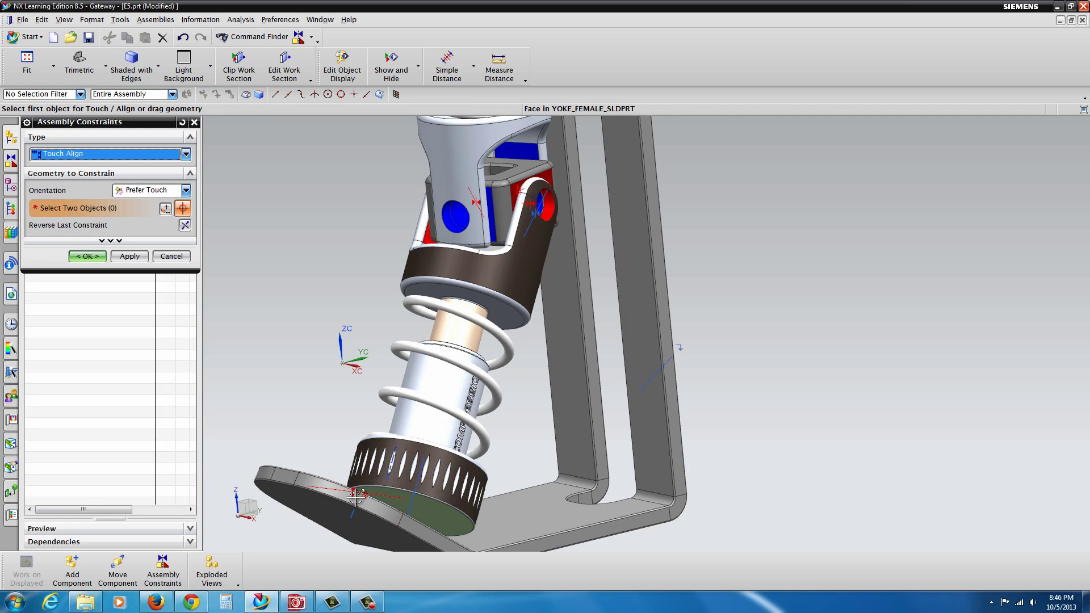
pyautogui.scroll(4, 346, 491)
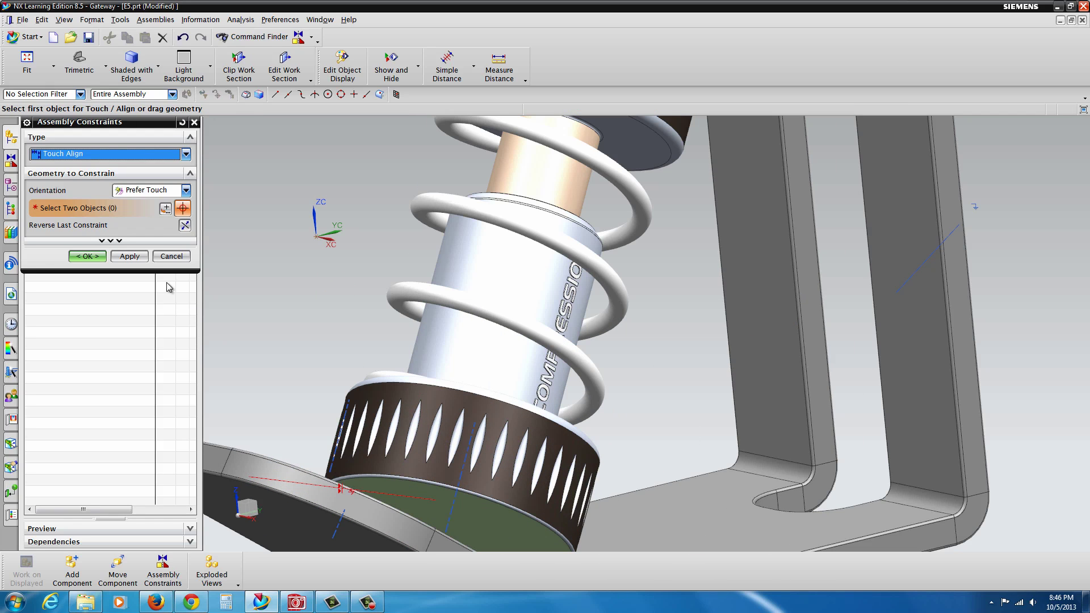
pyautogui.click(172, 256)
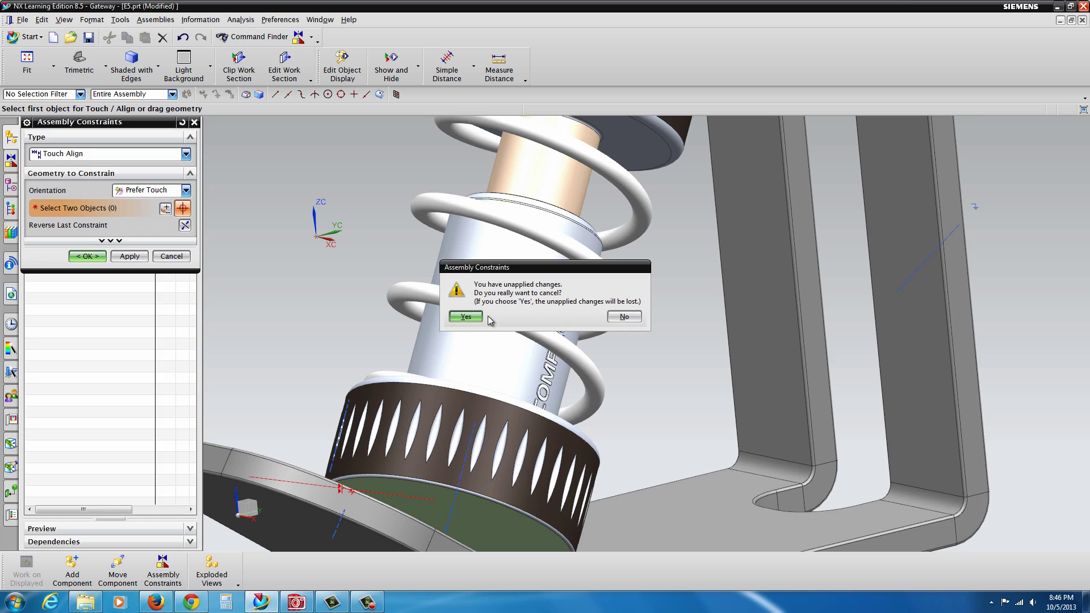
pyautogui.click(466, 316)
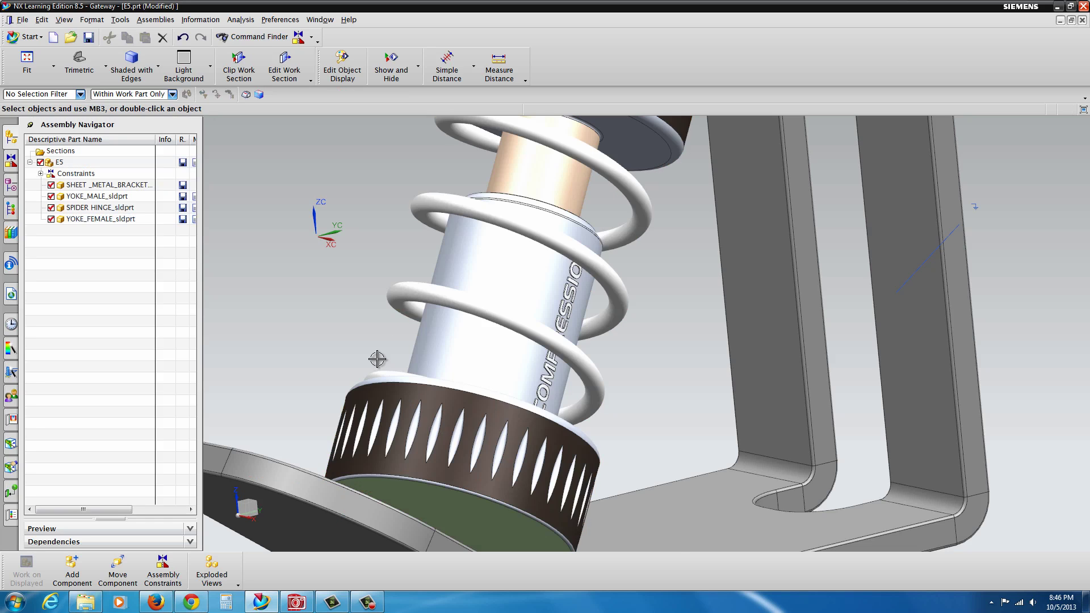
# - Add a Parallel constraint between the upper face of the bracket's angled flange and the female yoke's green end face
pyautogui.scroll(-3, 377, 358)
pyautogui.scroll(2, 422, 432)
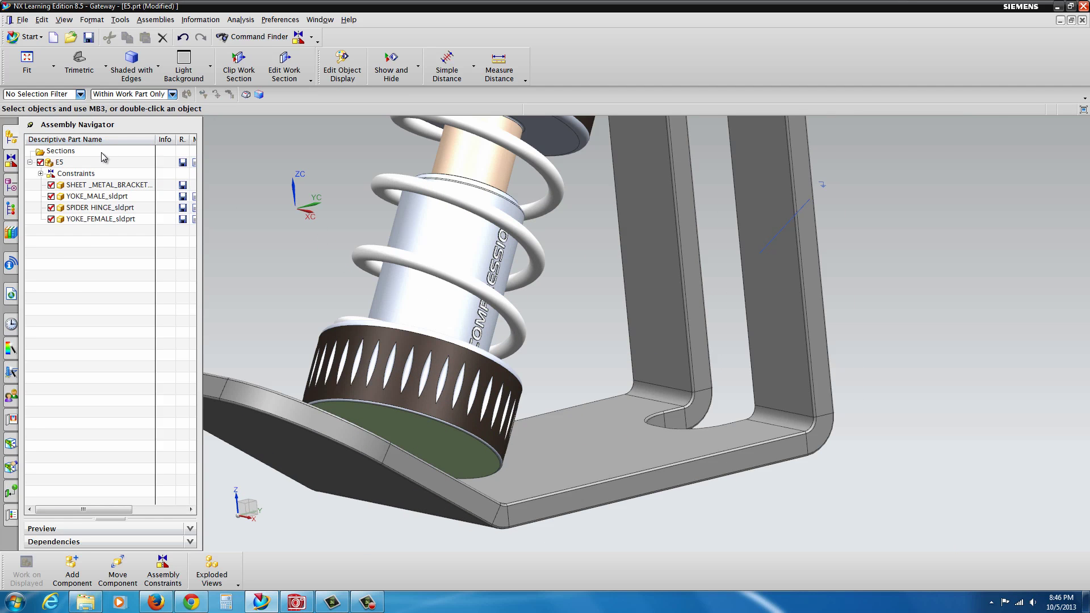
pyautogui.click(72, 567)
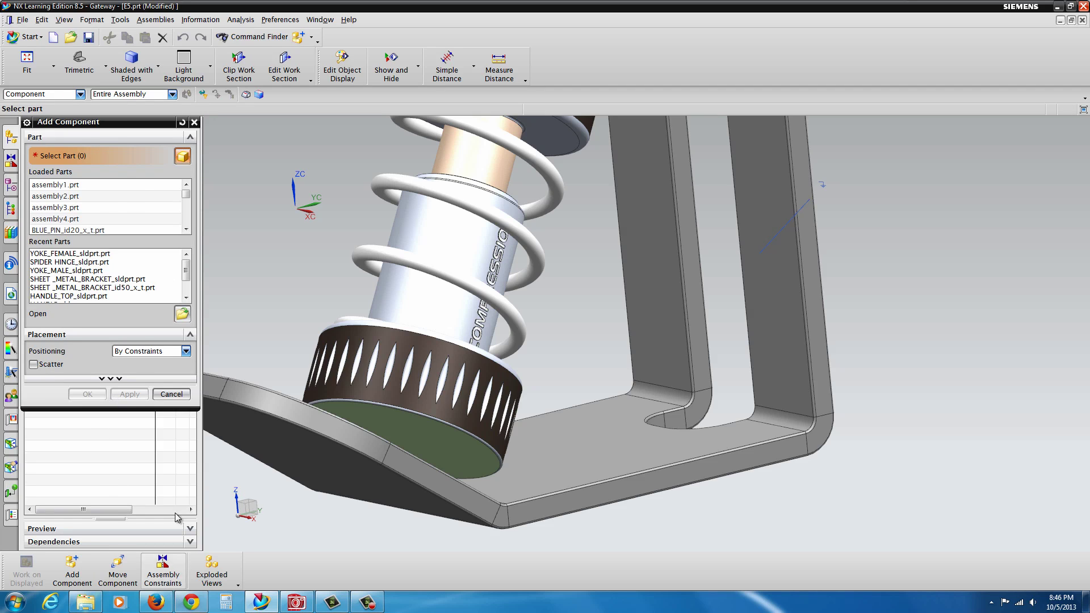
pyautogui.click(163, 568)
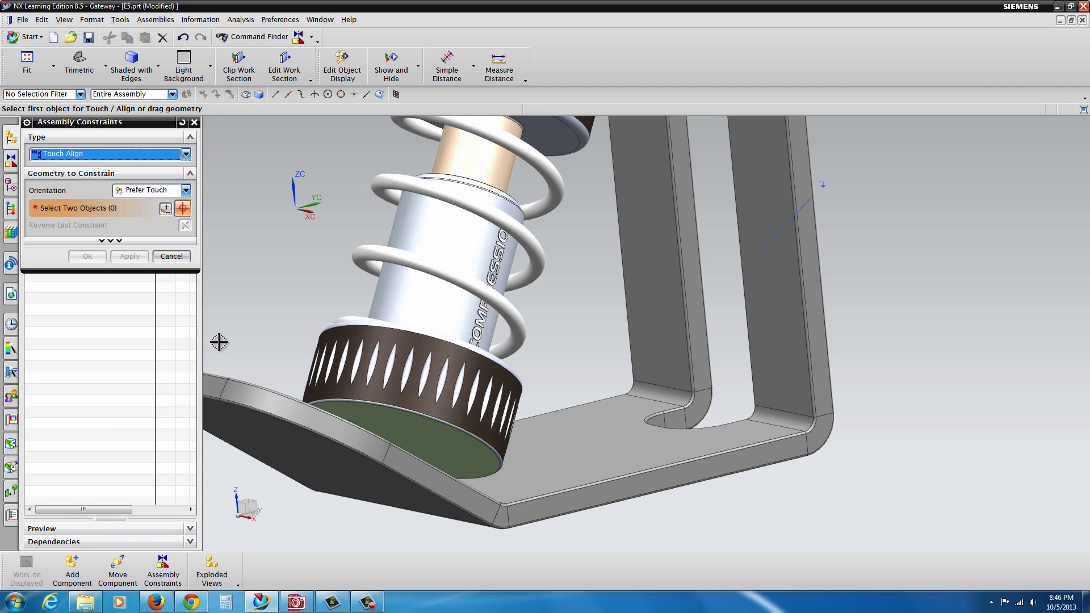
pyautogui.click(186, 154)
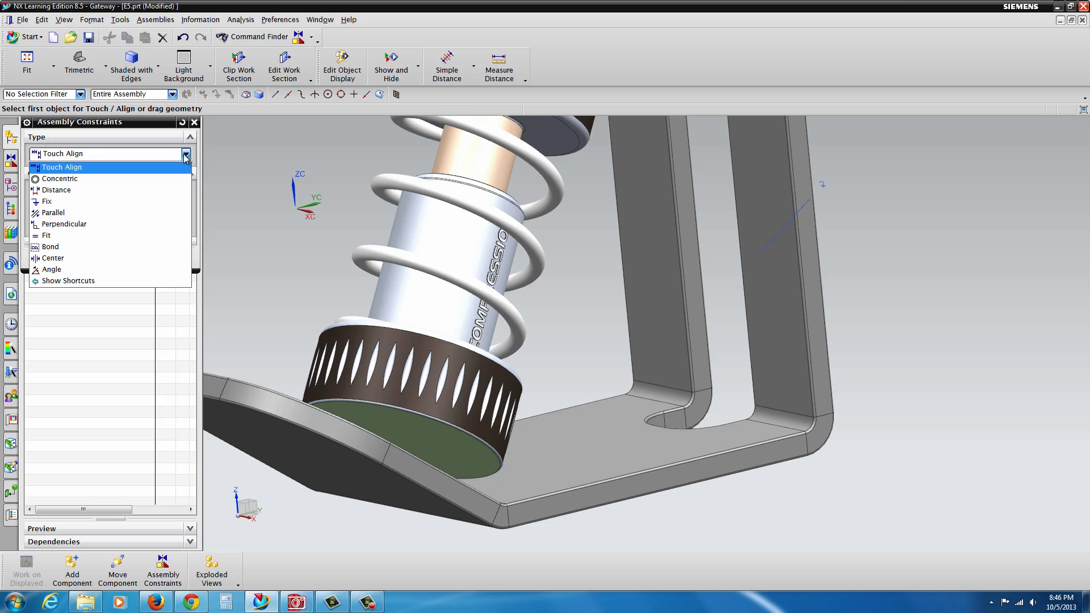
pyautogui.click(54, 213)
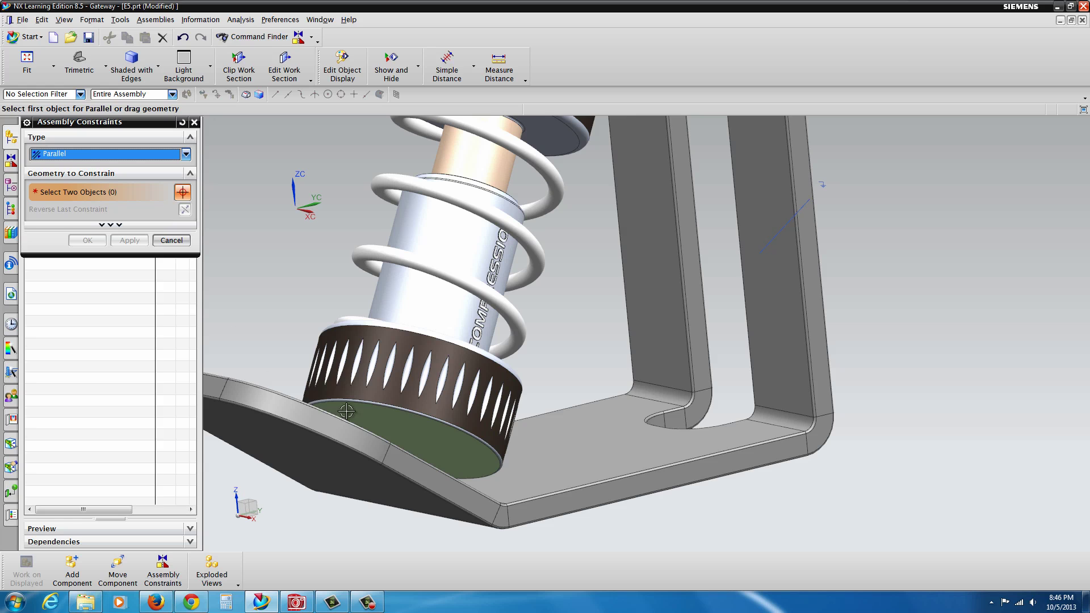
pyautogui.scroll(4, 299, 324)
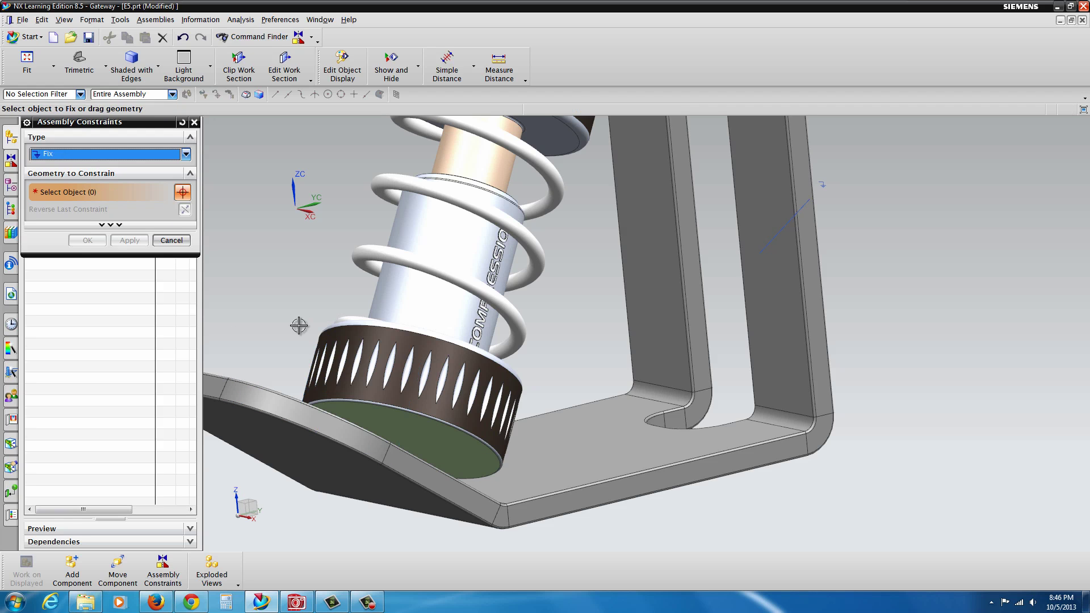
pyautogui.moveTo(299, 323); pyautogui.dragTo(237, 364, button='middle')
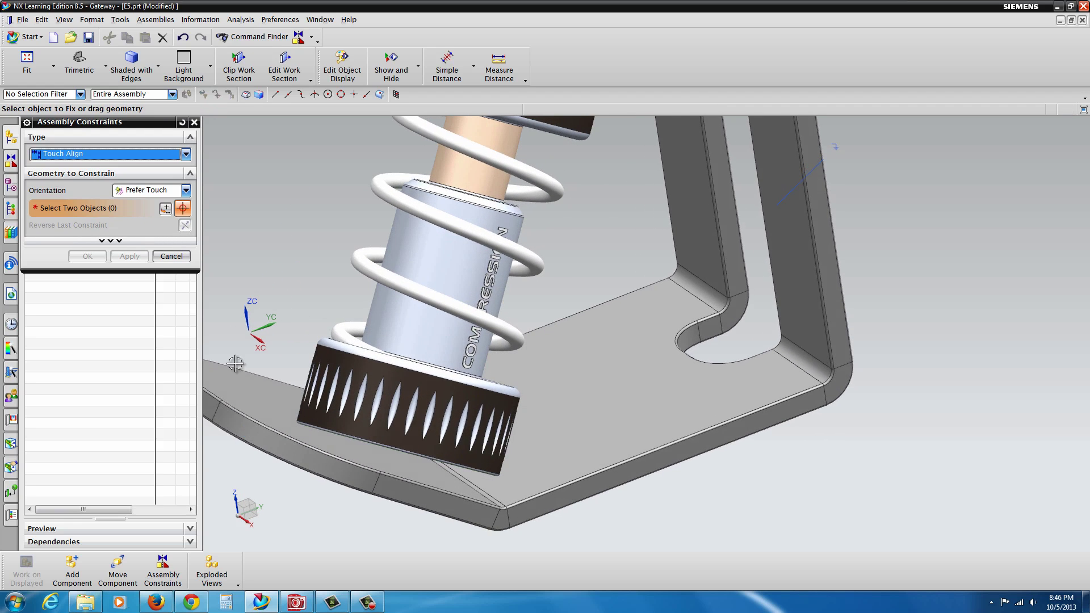
pyautogui.click(186, 155)
pyautogui.click(114, 212)
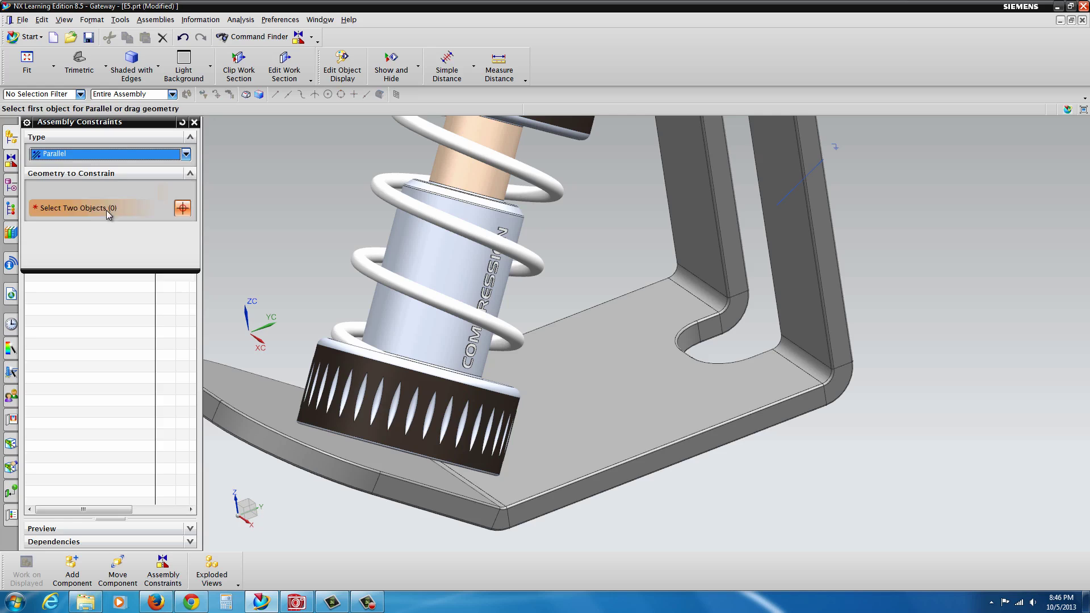
pyautogui.click(183, 192)
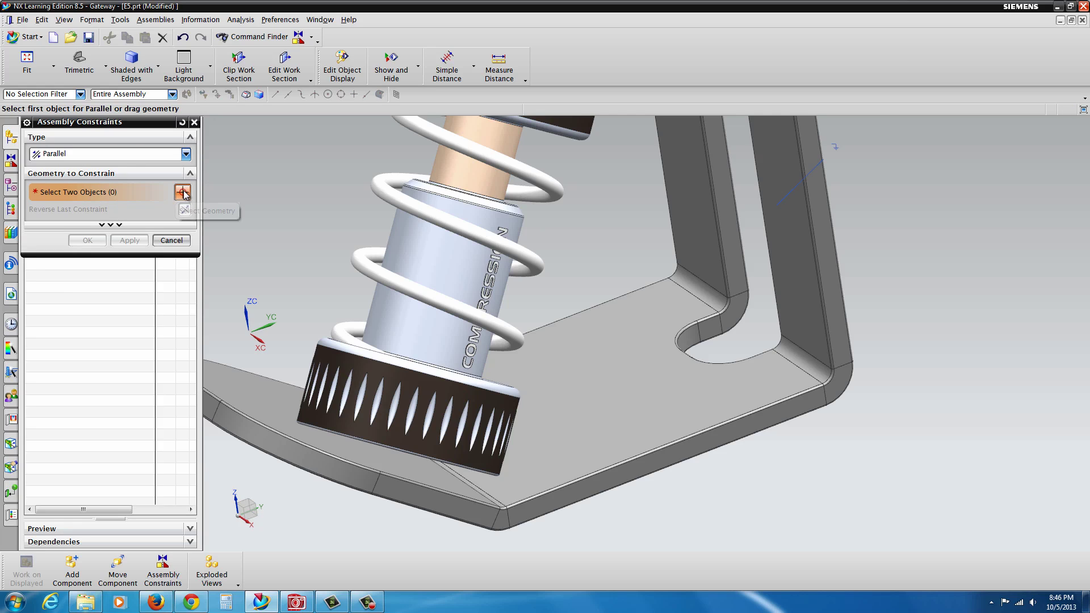
pyautogui.click(282, 419)
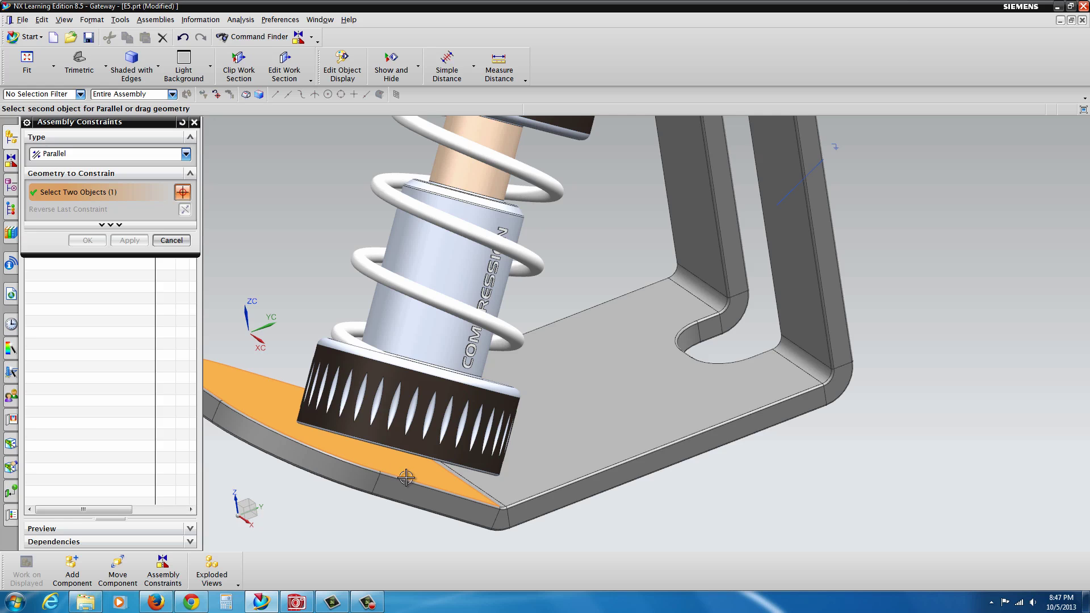
pyautogui.moveTo(406, 478); pyautogui.dragTo(409, 327, button='middle')
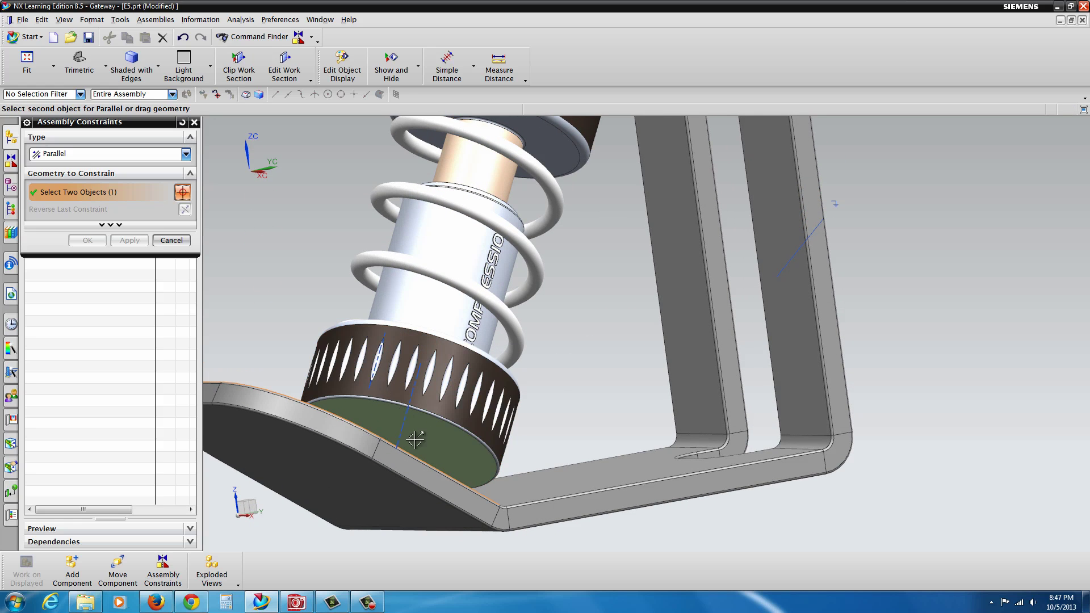
pyautogui.click(432, 438)
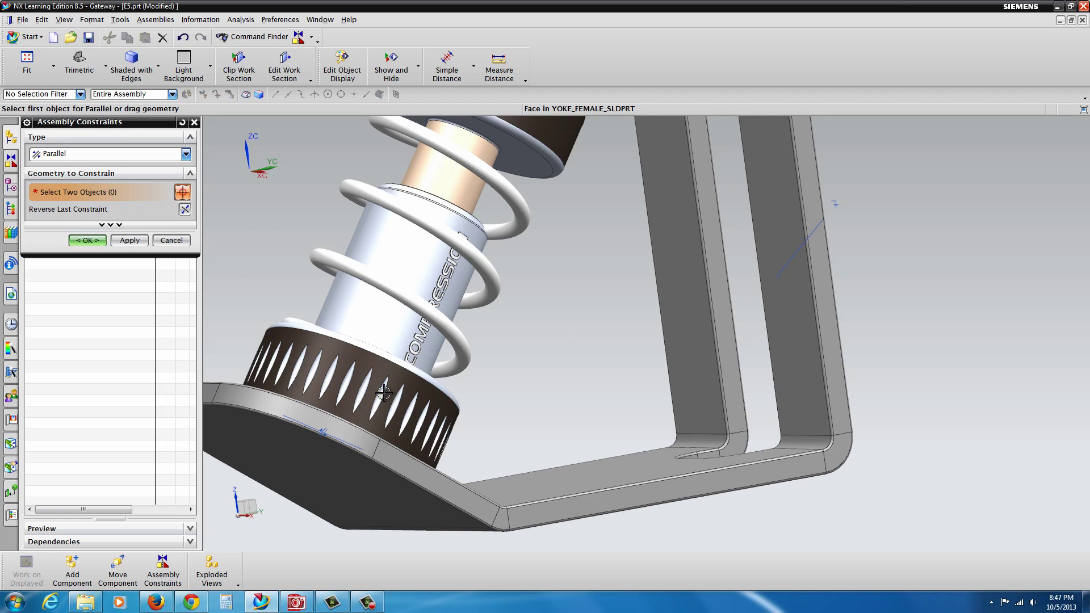
pyautogui.scroll(2, 273, 368)
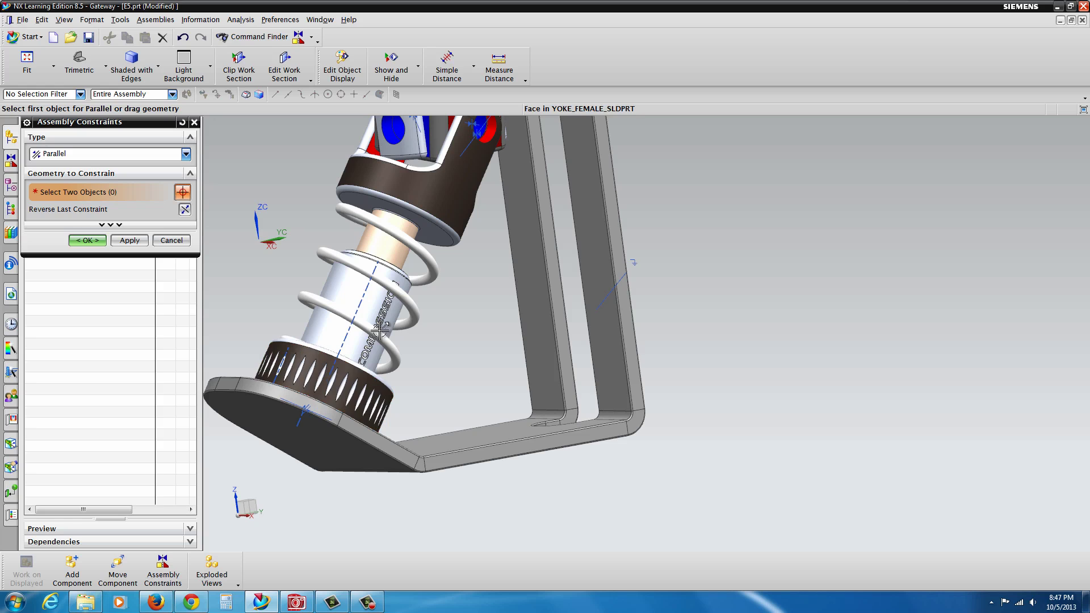
pyautogui.moveTo(318, 415); pyautogui.dragTo(438, 414, button='middle')
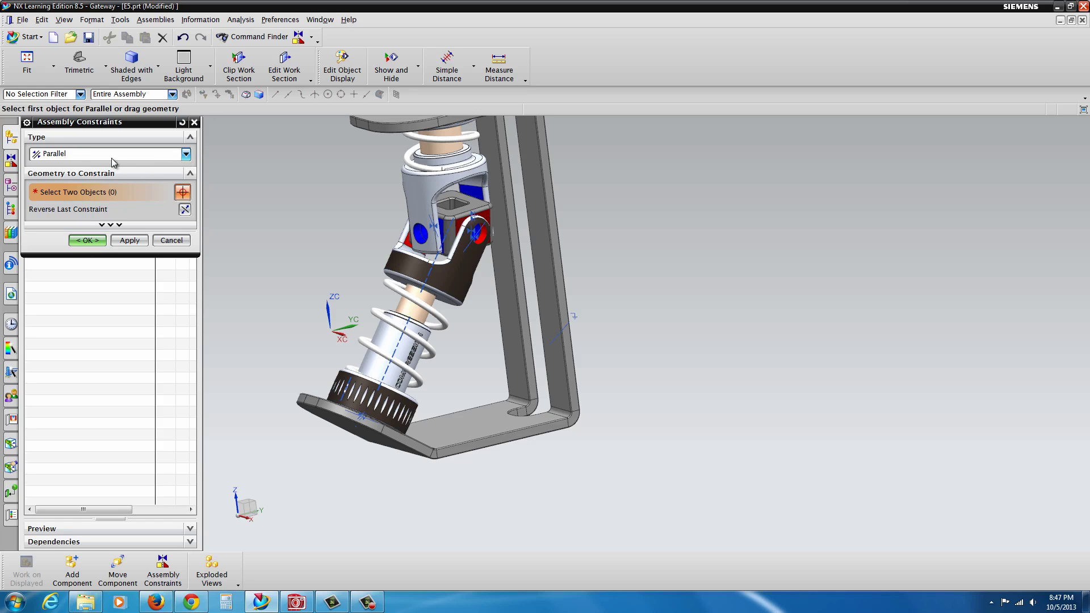
pyautogui.click(87, 240)
pyautogui.scroll(-3, 341, 433)
pyautogui.scroll(4, 317, 341)
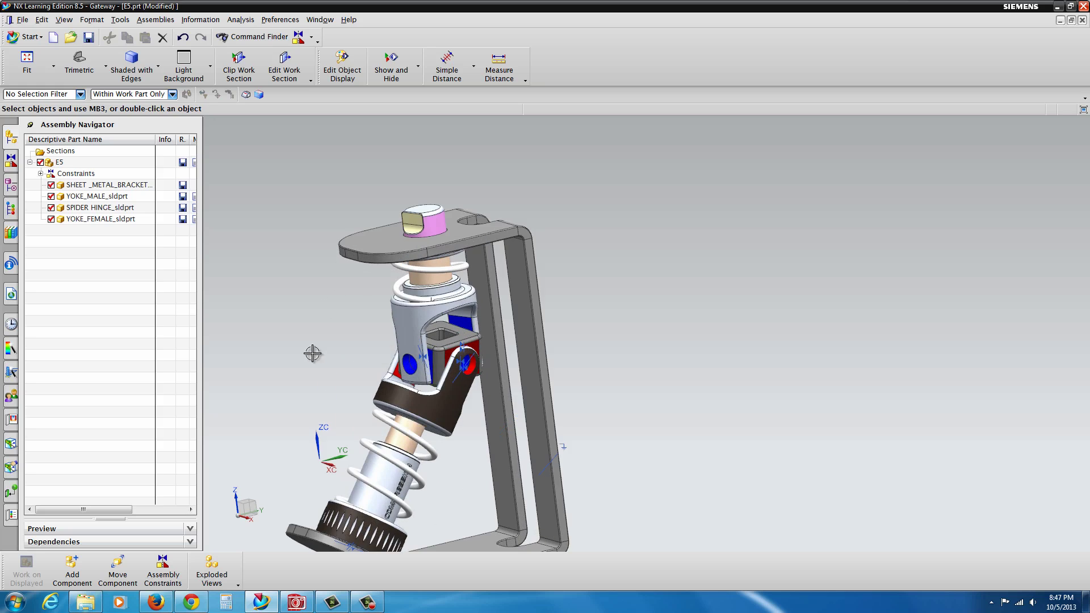
# - Rotate the male yoke about its vertical axis with Dynamic motion until a female yoke arm faces the front
pyautogui.scroll(2, 318, 355)
pyautogui.scroll(-4, 363, 361)
pyautogui.scroll(3, 368, 361)
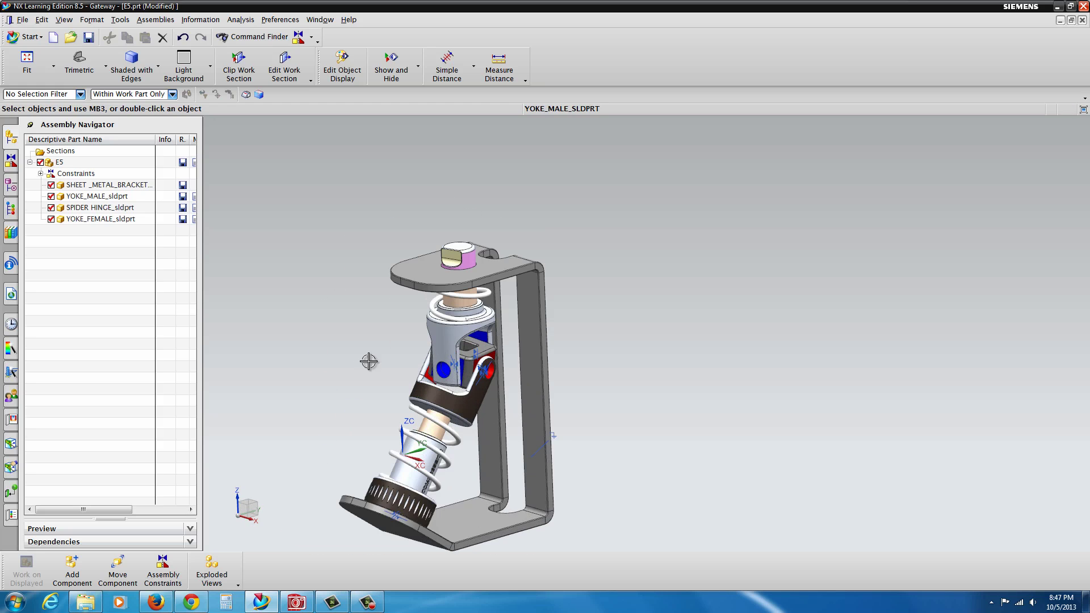
pyautogui.moveTo(373, 372)
pyautogui.mouseDown()
pyautogui.moveTo(377, 380)
pyautogui.moveTo(395, 363)
pyautogui.mouseUp()
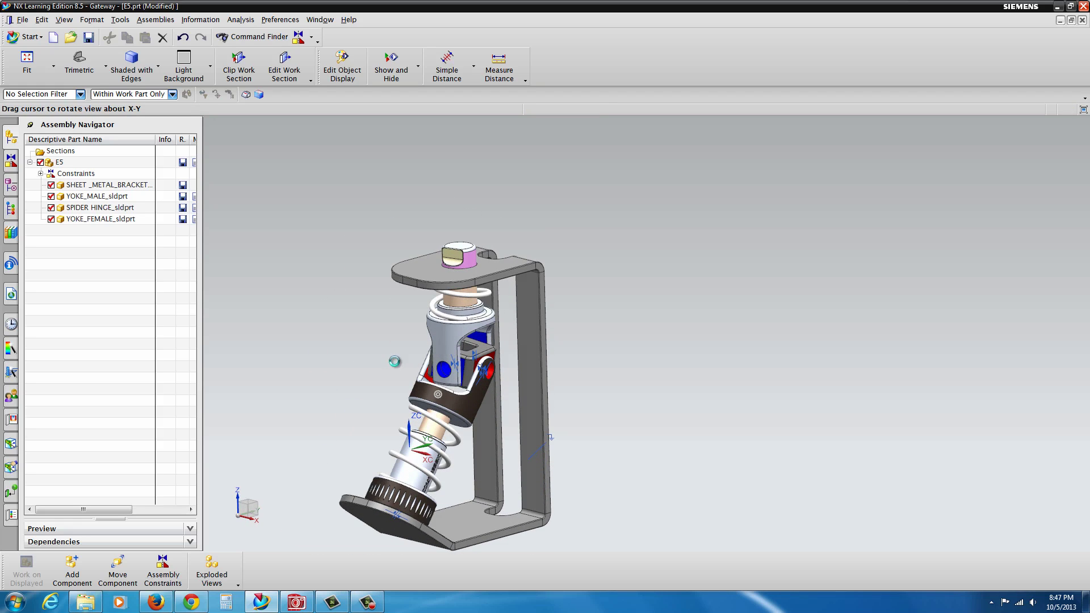
pyautogui.click(118, 568)
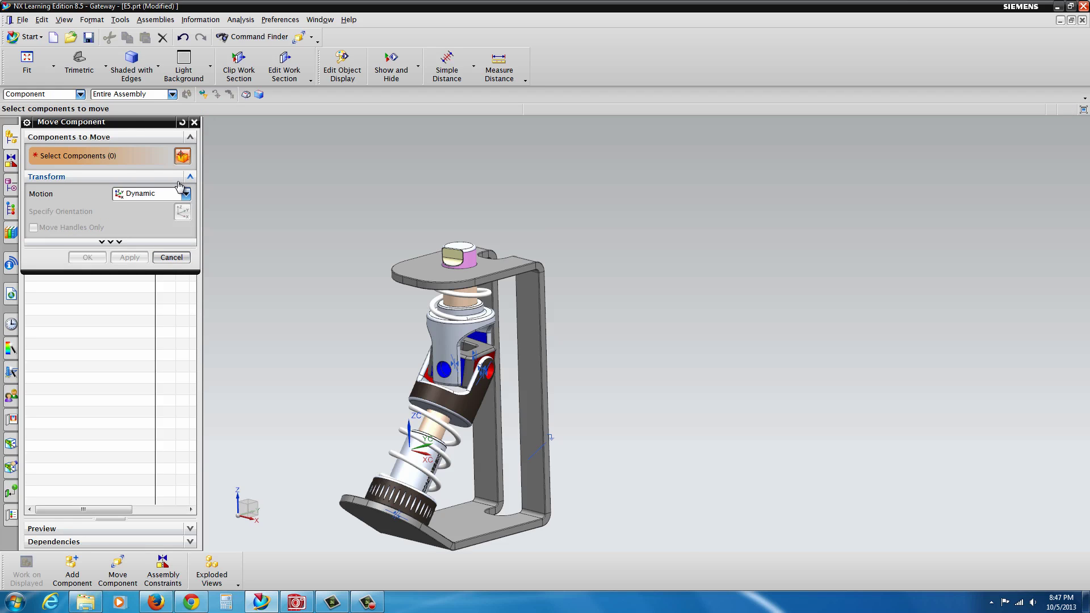
pyautogui.click(436, 328)
pyautogui.click(66, 213)
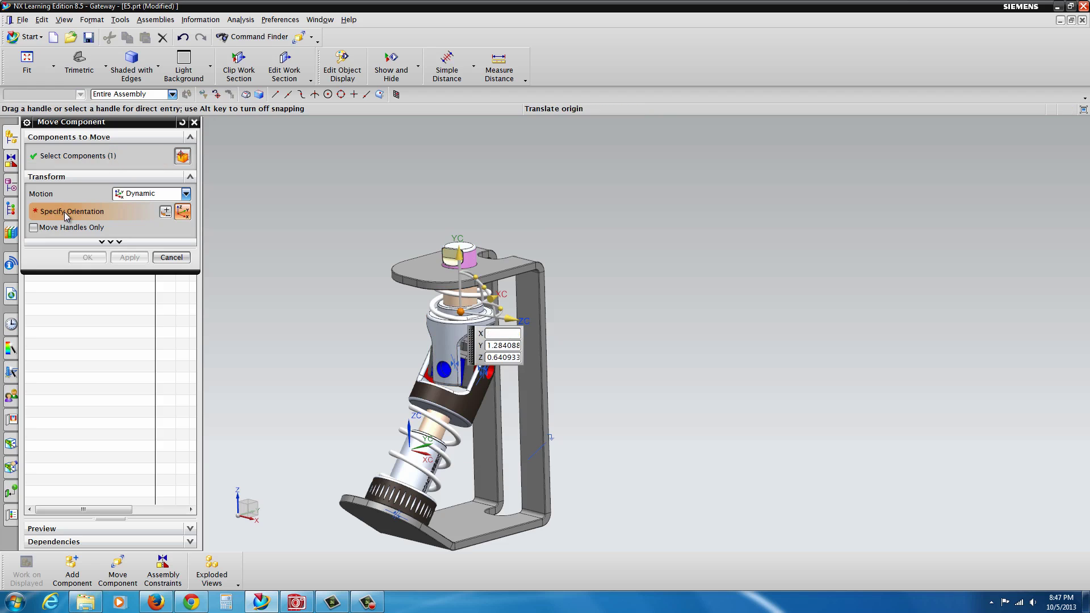
pyautogui.moveTo(501, 304); pyautogui.dragTo(323, 334)
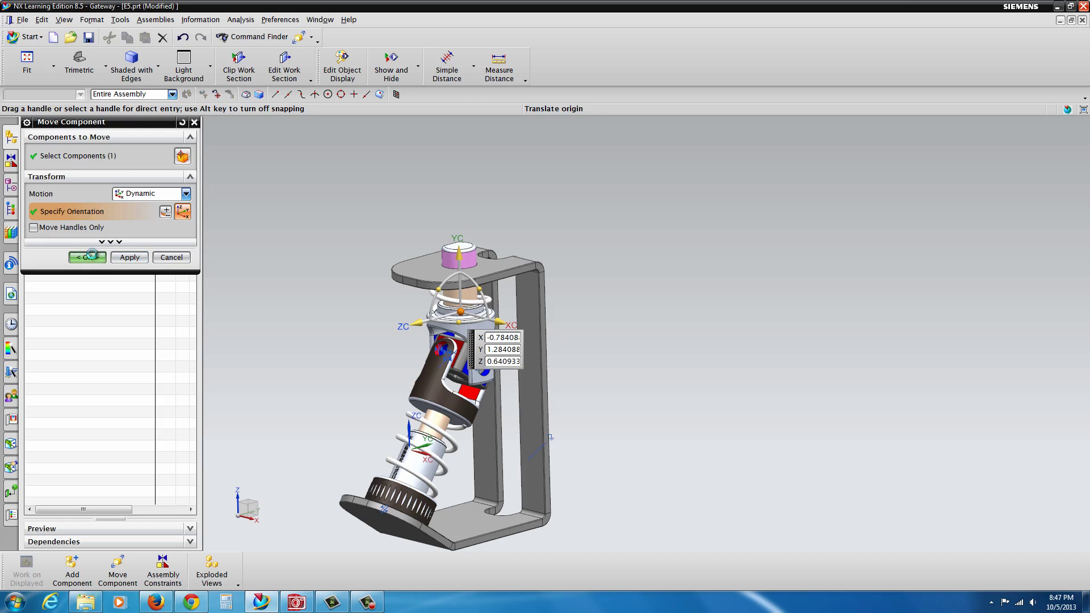
pyautogui.click(91, 255)
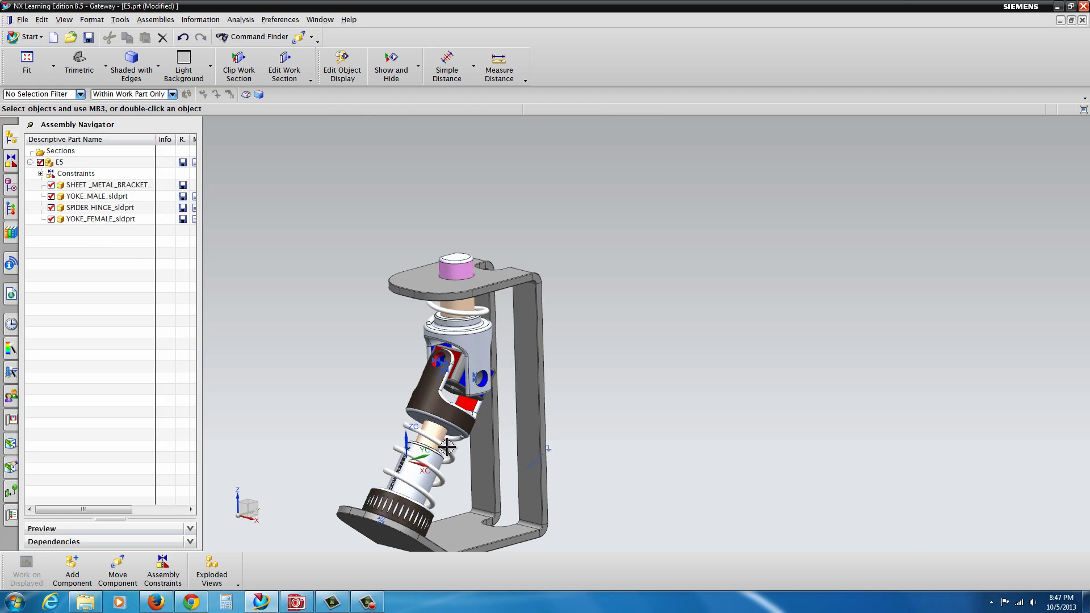
# - Hide the Touch and Align constraint symbols linking the spider hinge to the female and male yokes
pyautogui.moveTo(448, 447); pyautogui.dragTo(408, 370, button='middle')
pyautogui.scroll(5, 409, 371)
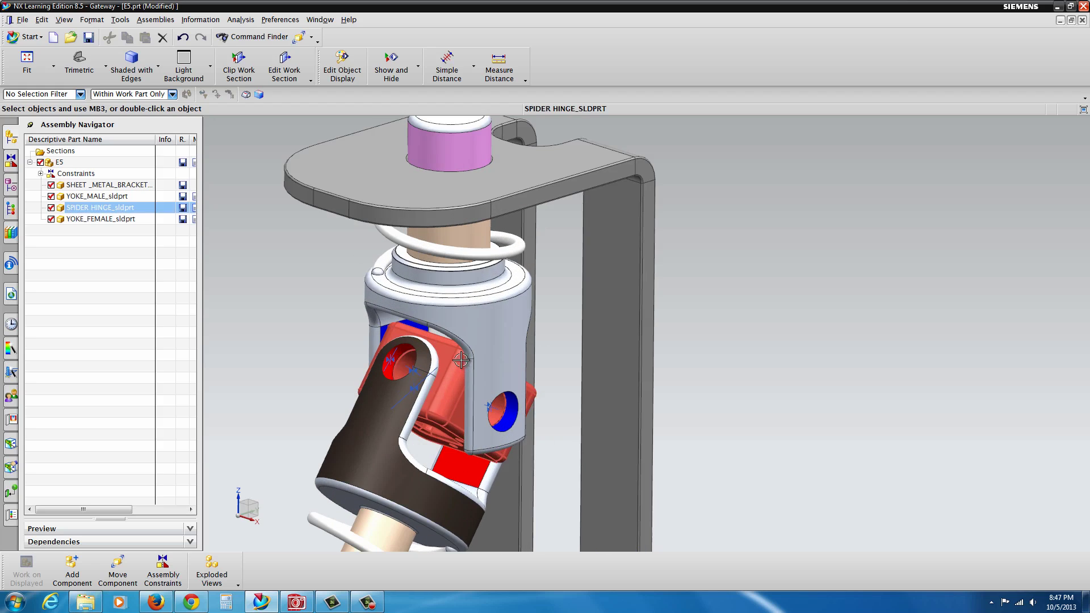
pyautogui.rightClick(408, 372)
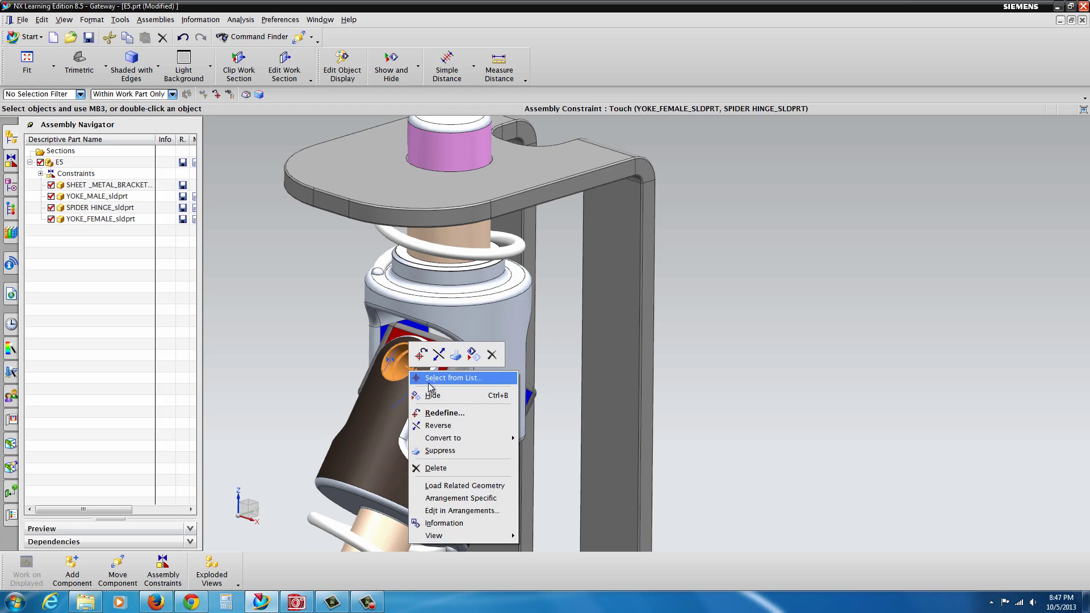
pyautogui.click(435, 396)
pyautogui.rightClick(415, 390)
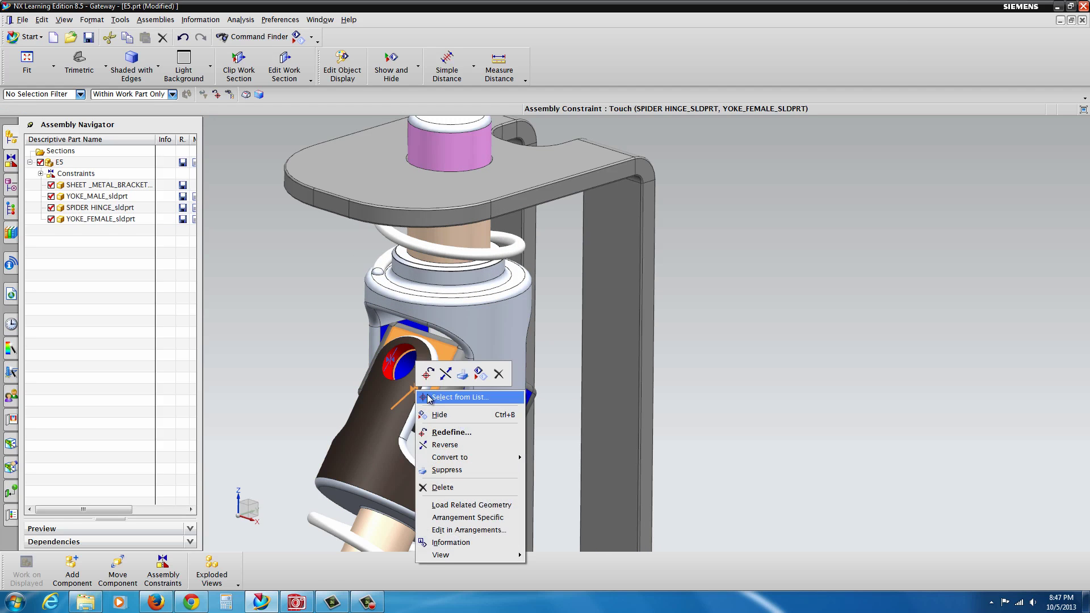
pyautogui.click(435, 415)
pyautogui.rightClick(395, 365)
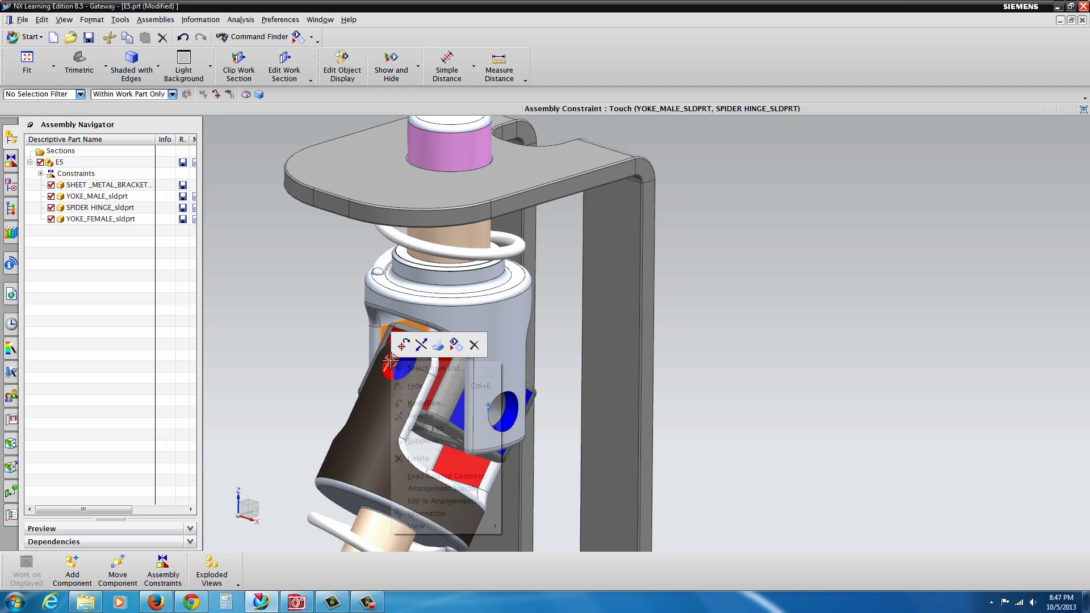
pyautogui.click(417, 387)
pyautogui.rightClick(494, 410)
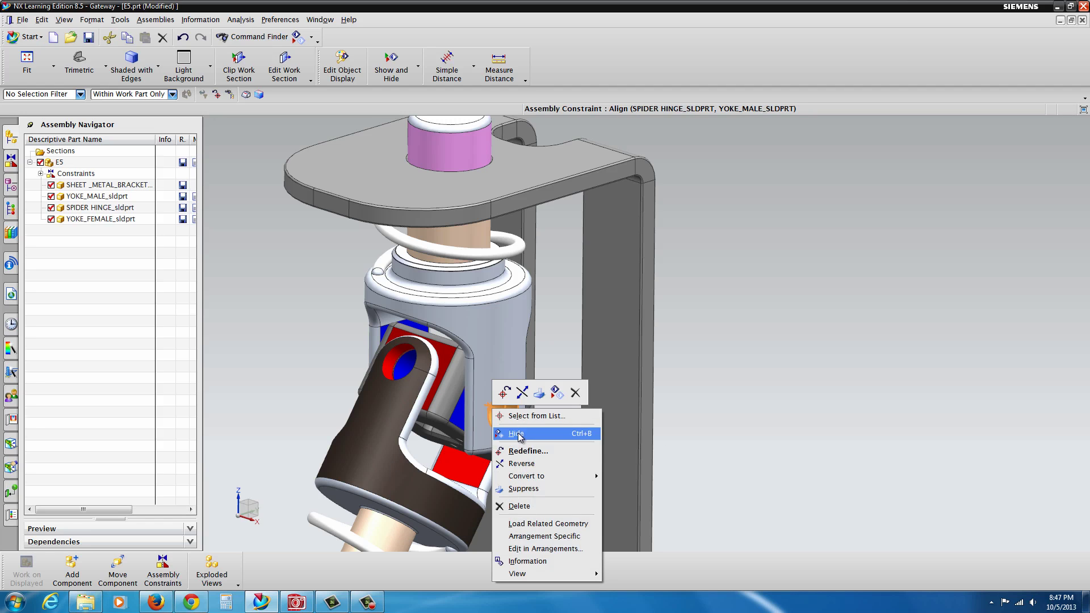
pyautogui.click(545, 431)
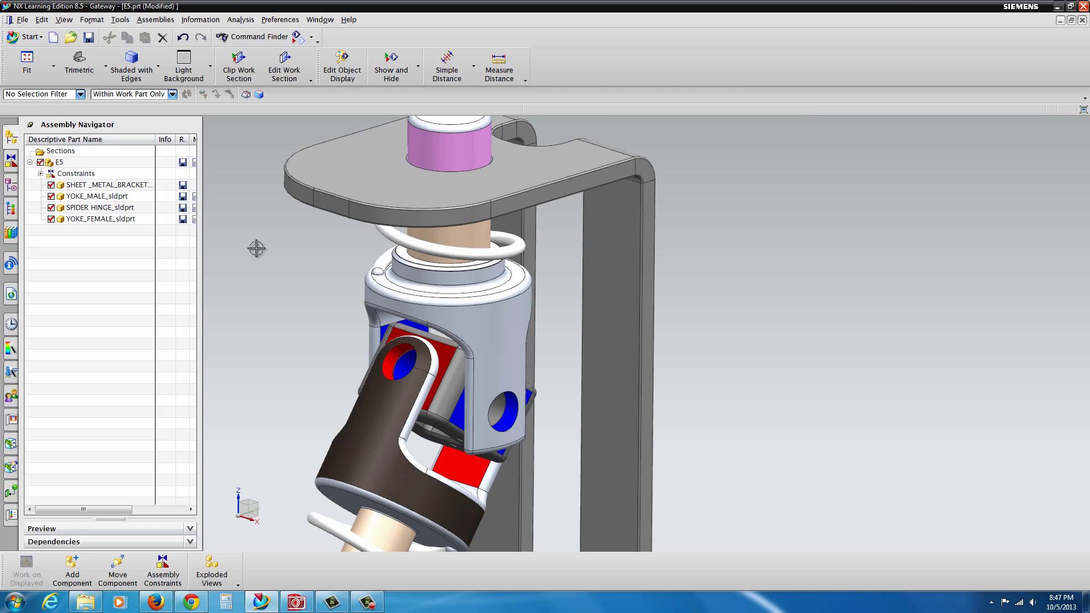
# - Add RED_PIN_sldprt.prt to the assembly with By Constraints positioning
pyautogui.scroll(-3, 306, 326)
pyautogui.click(72, 565)
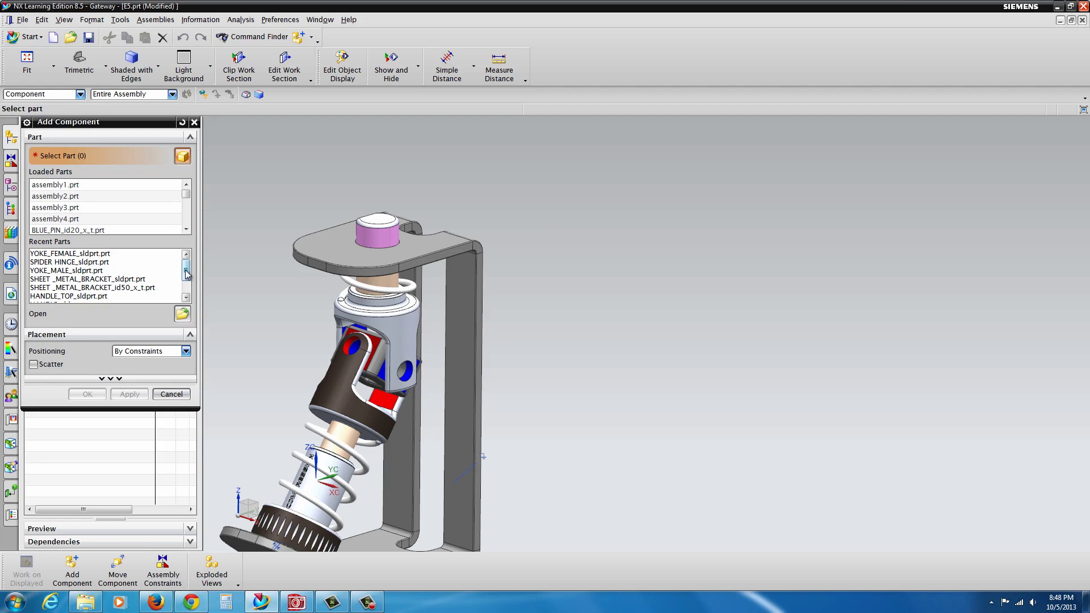
pyautogui.moveTo(187, 274); pyautogui.dragTo(187, 284)
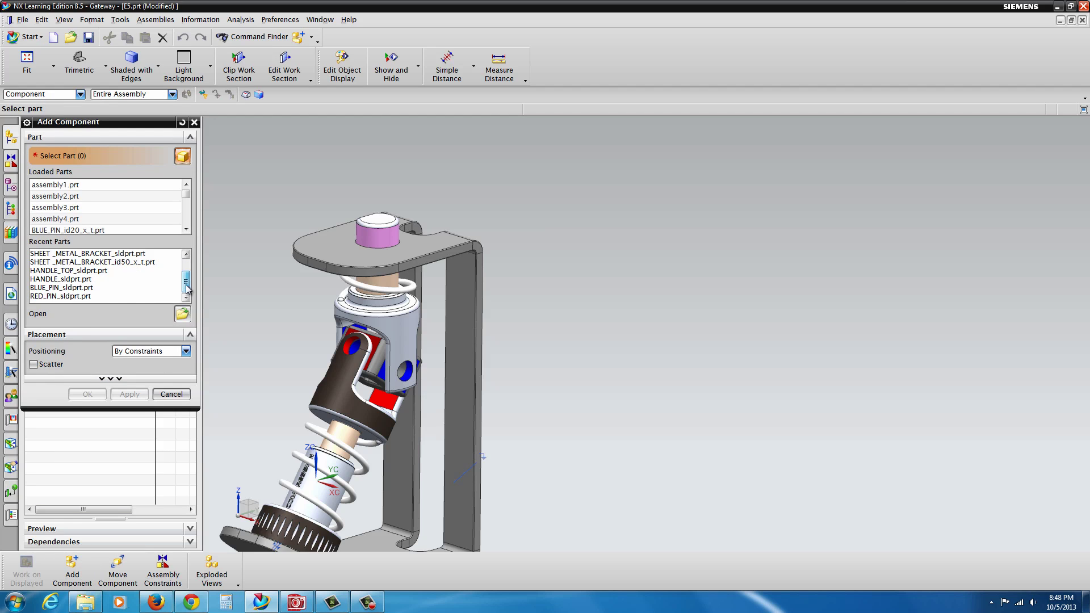
pyautogui.click(85, 296)
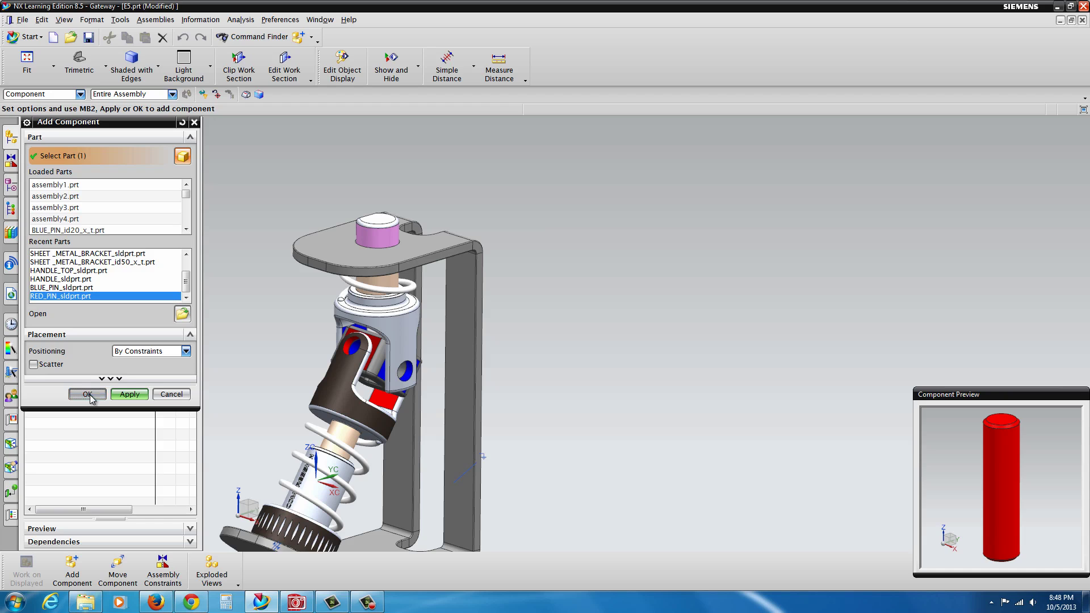
pyautogui.click(87, 394)
# - Align the red pin's axis with the hole in the female yoke's arm using Touch Align with Infer Center/Axis orientation
pyautogui.scroll(5, 405, 392)
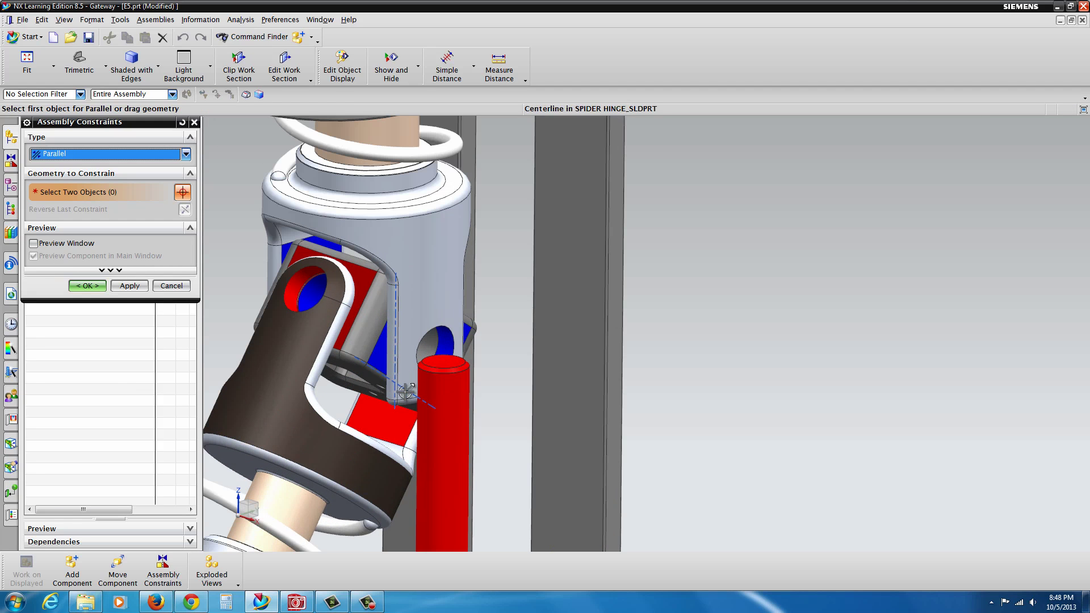
pyautogui.click(185, 155)
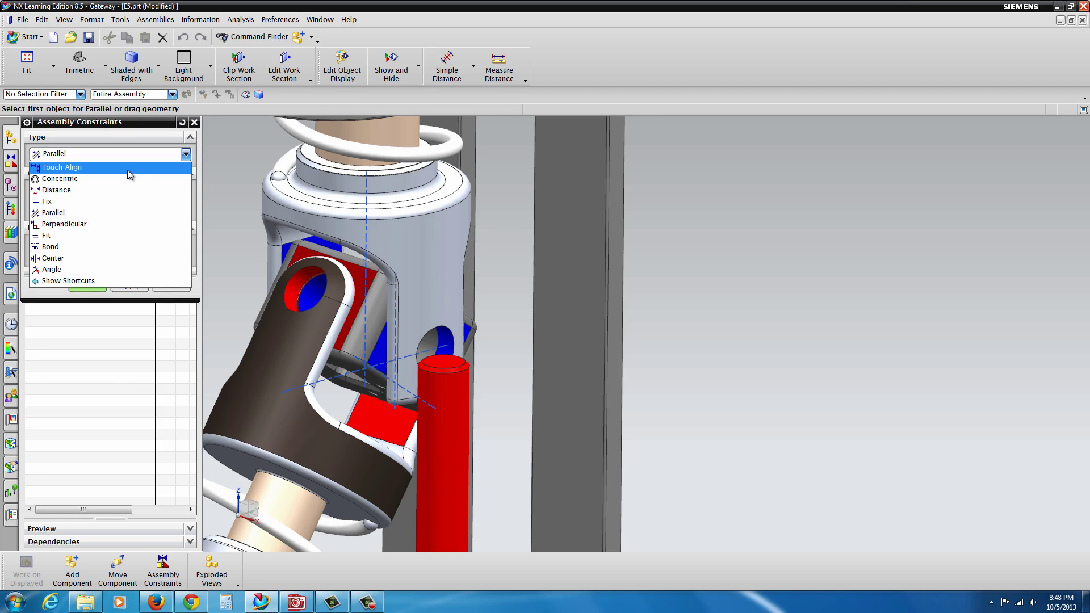
pyautogui.click(157, 169)
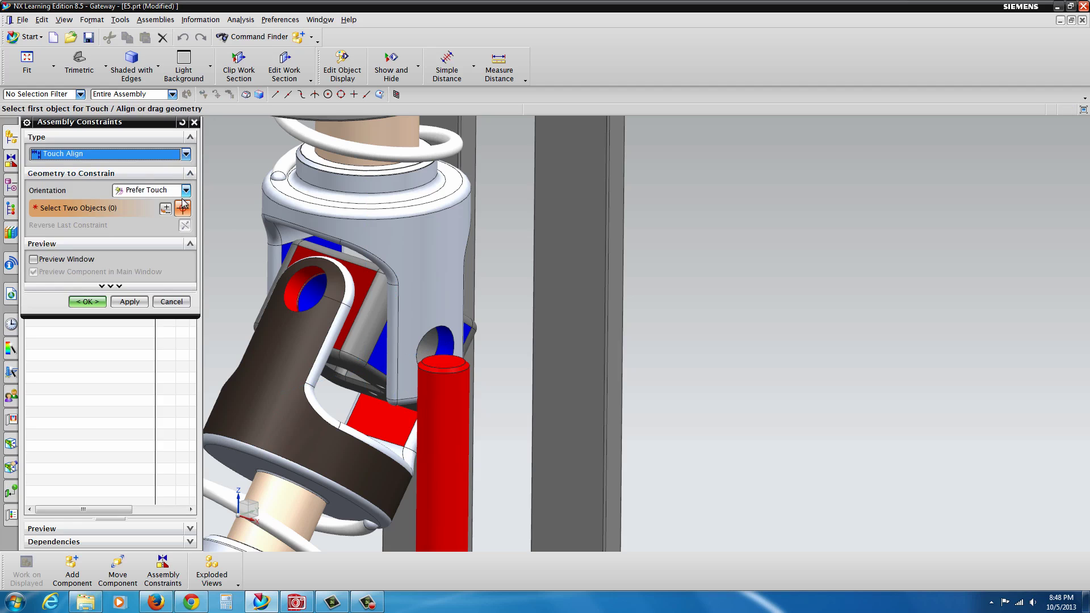
pyautogui.click(186, 190)
pyautogui.click(161, 238)
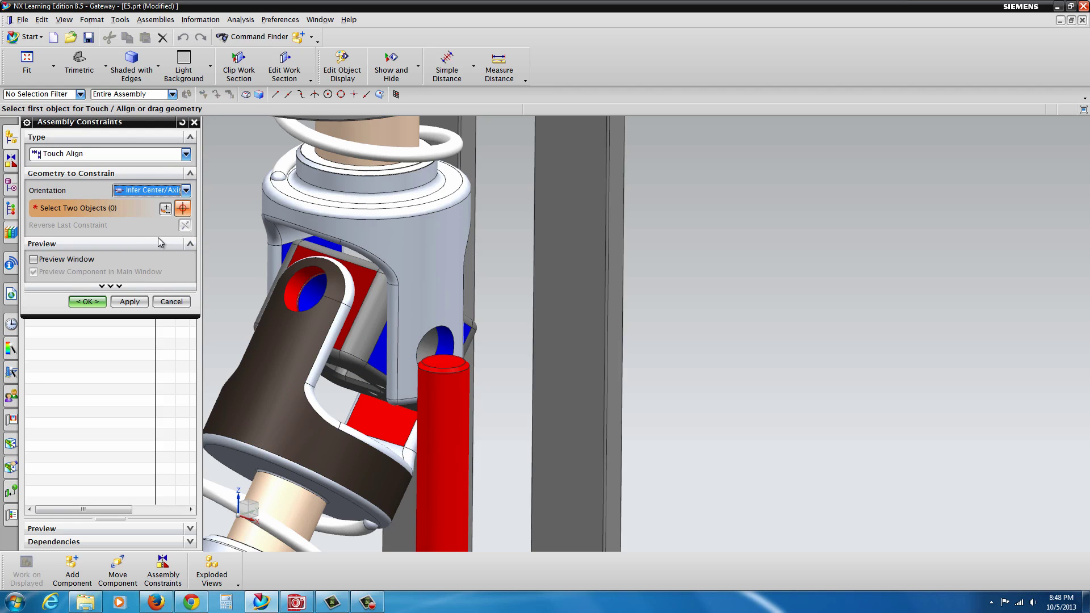
pyautogui.click(450, 450)
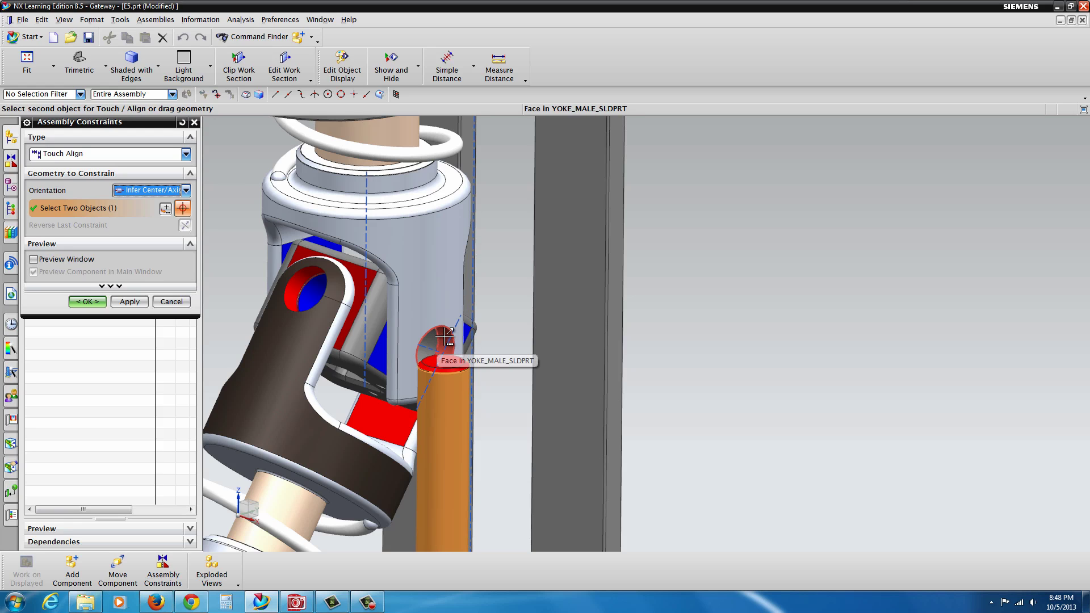
pyautogui.click(295, 290)
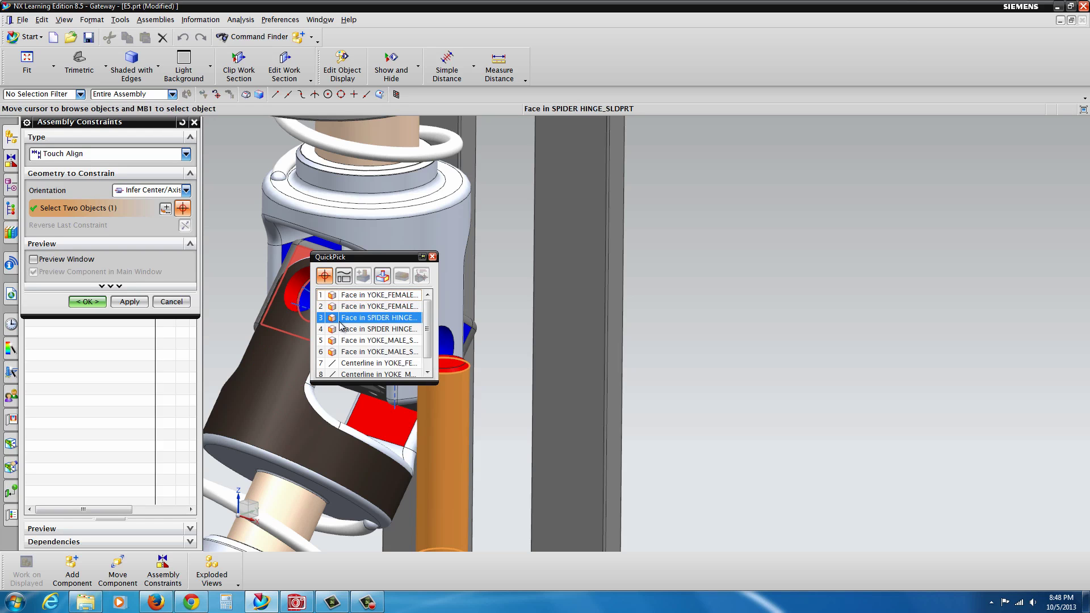
pyautogui.click(363, 295)
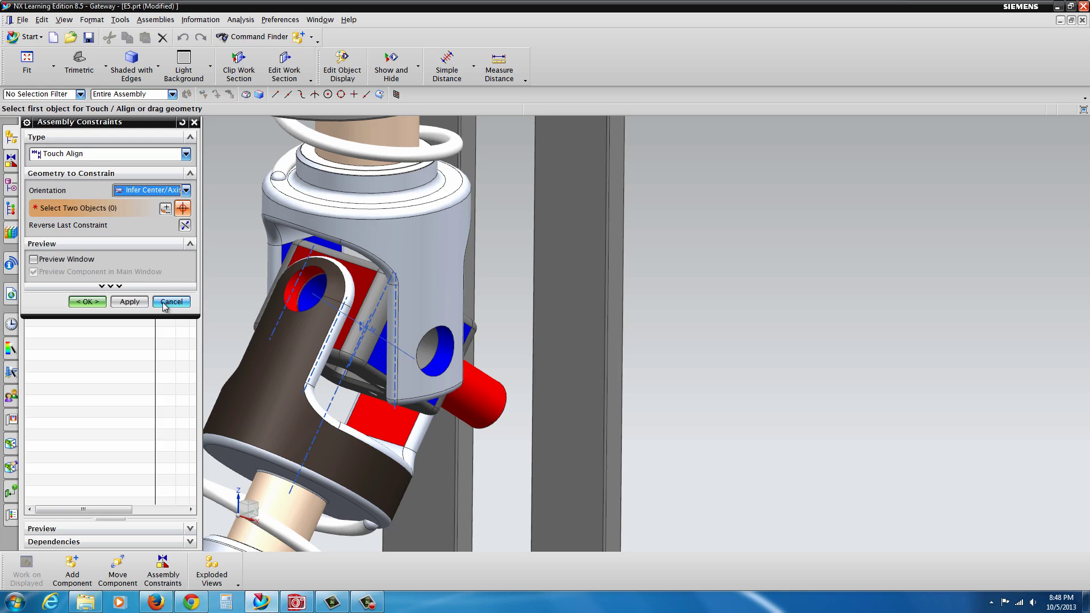
# - Add a Distance constraint of 0.06 in between the red pin's end face and the spider hinge's red side face
pyautogui.moveTo(539, 413); pyautogui.dragTo(424, 392, button='middle')
pyautogui.moveTo(443, 432); pyautogui.dragTo(440, 381, button='middle')
pyautogui.scroll(2, 391, 397)
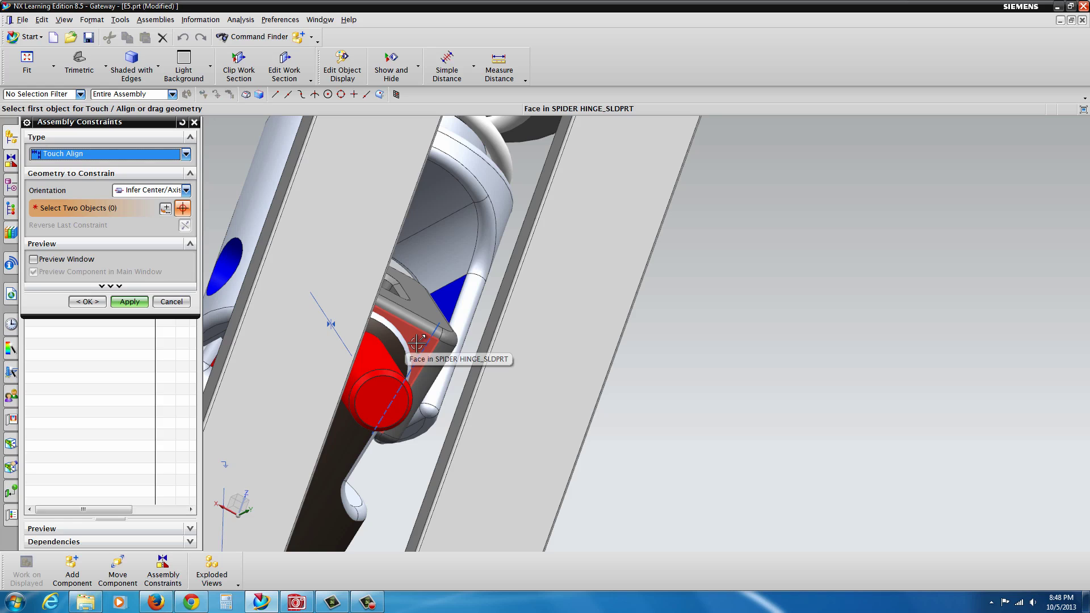
pyautogui.click(186, 190)
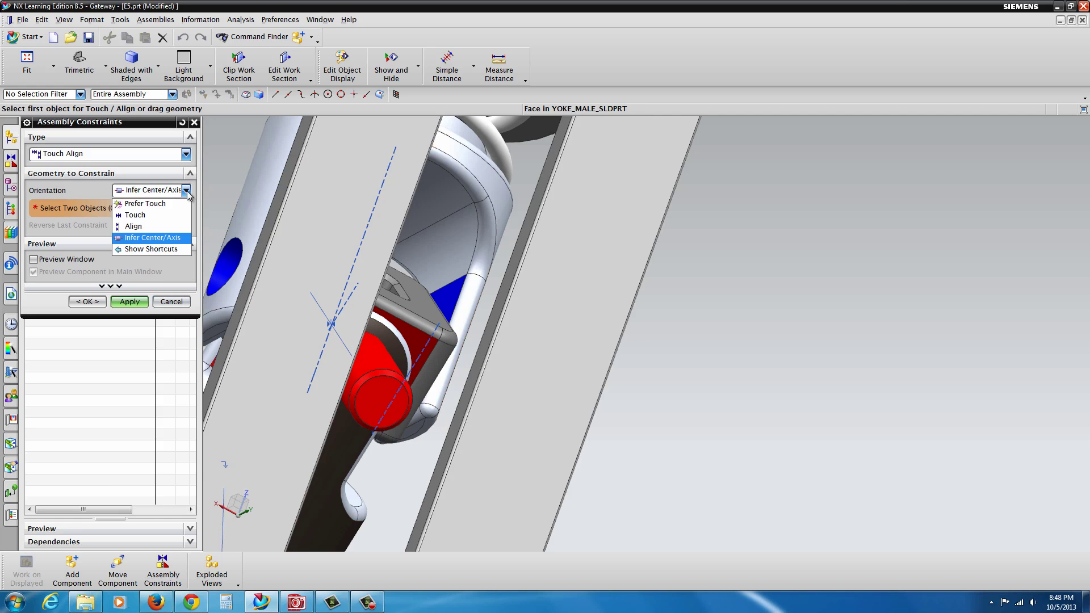
pyautogui.click(149, 203)
pyautogui.click(185, 155)
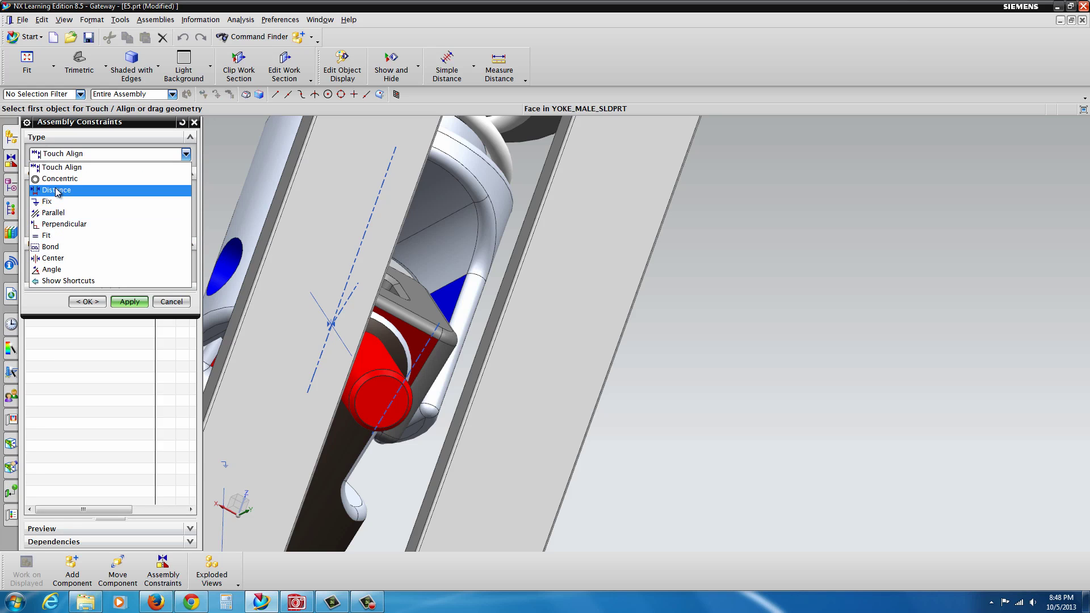
pyautogui.click(54, 190)
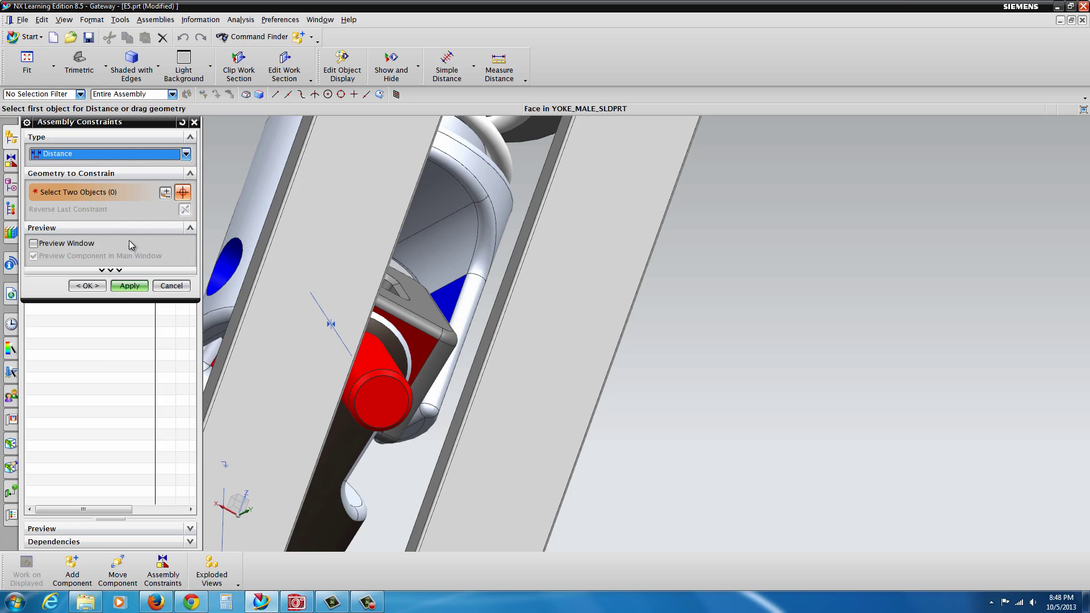
pyautogui.click(393, 407)
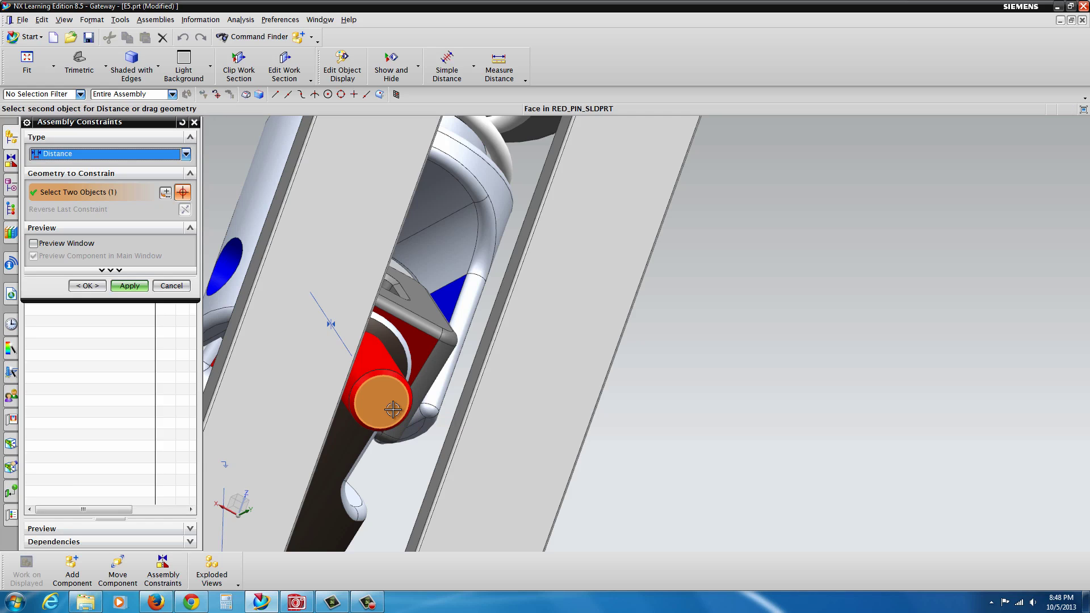
pyautogui.click(421, 348)
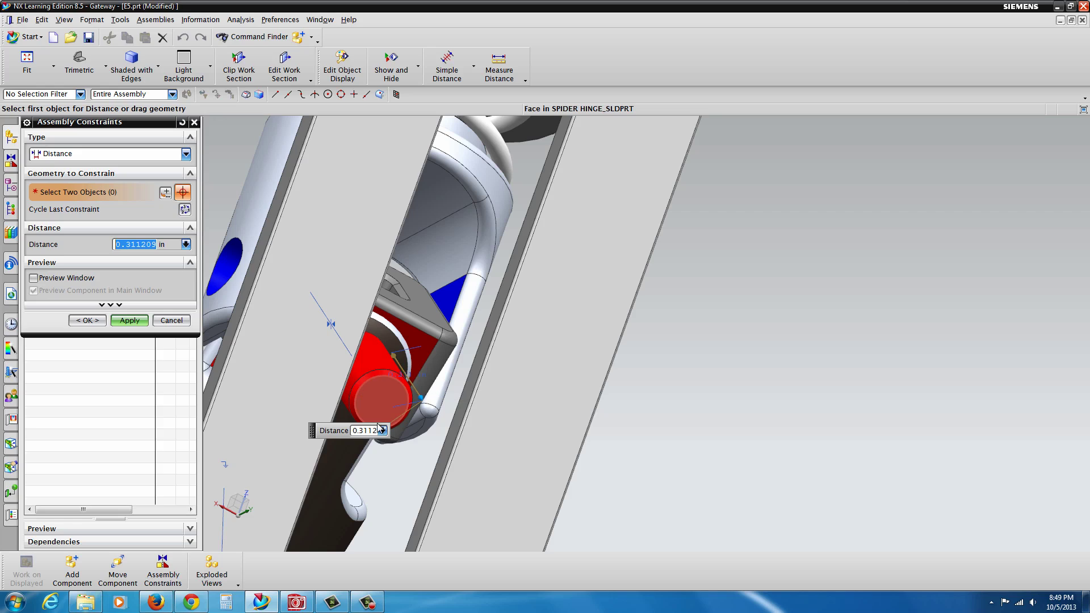
pyautogui.moveTo(373, 435); pyautogui.dragTo(393, 432)
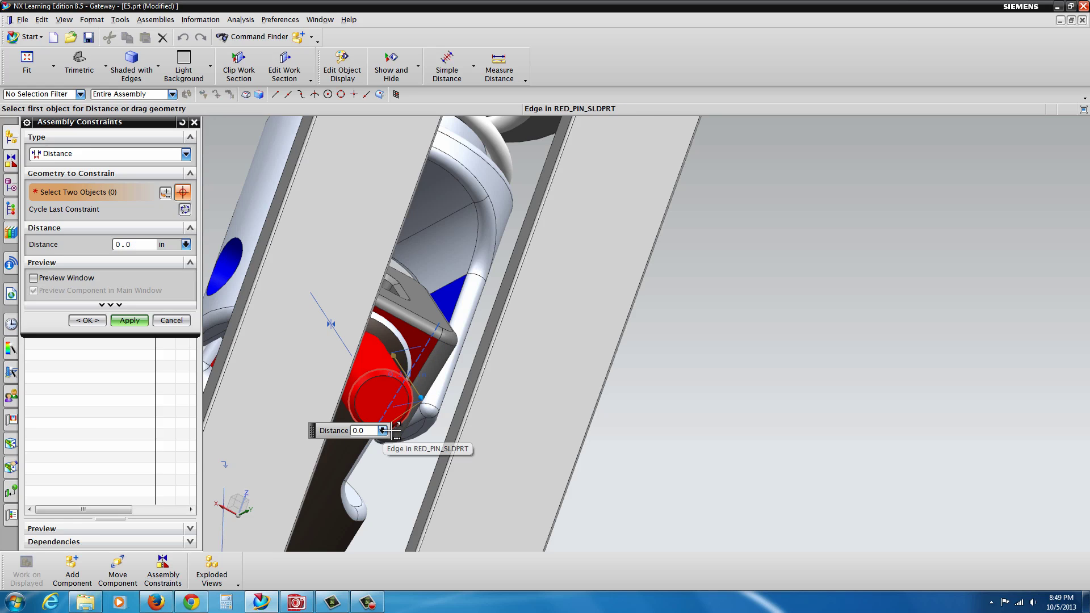
pyautogui.moveTo(396, 425); pyautogui.dragTo(372, 389)
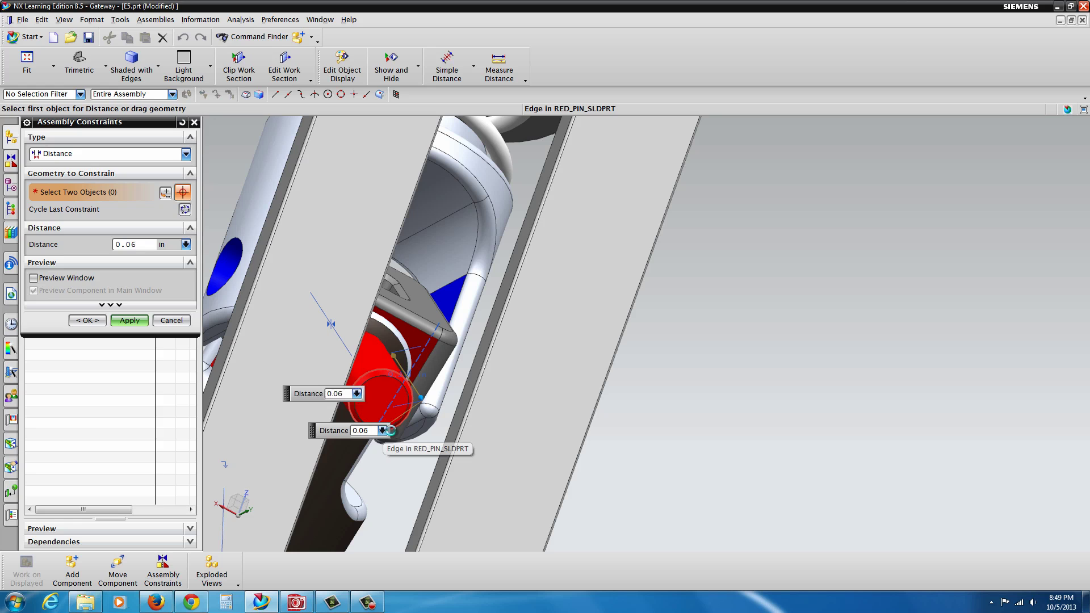
pyautogui.click(86, 320)
# - Add BLUE_PIN_sldprt.prt to the assembly with By Constraints positioning
pyautogui.moveTo(341, 397); pyautogui.dragTo(630, 465, button='middle')
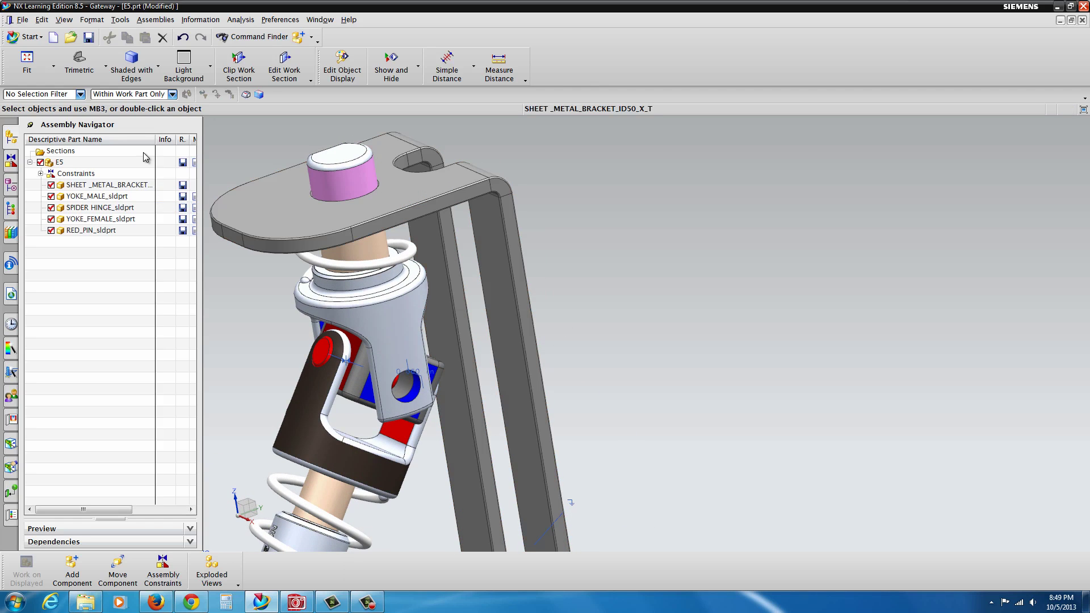
pyautogui.click(73, 564)
pyautogui.scroll(-1, 192, 290)
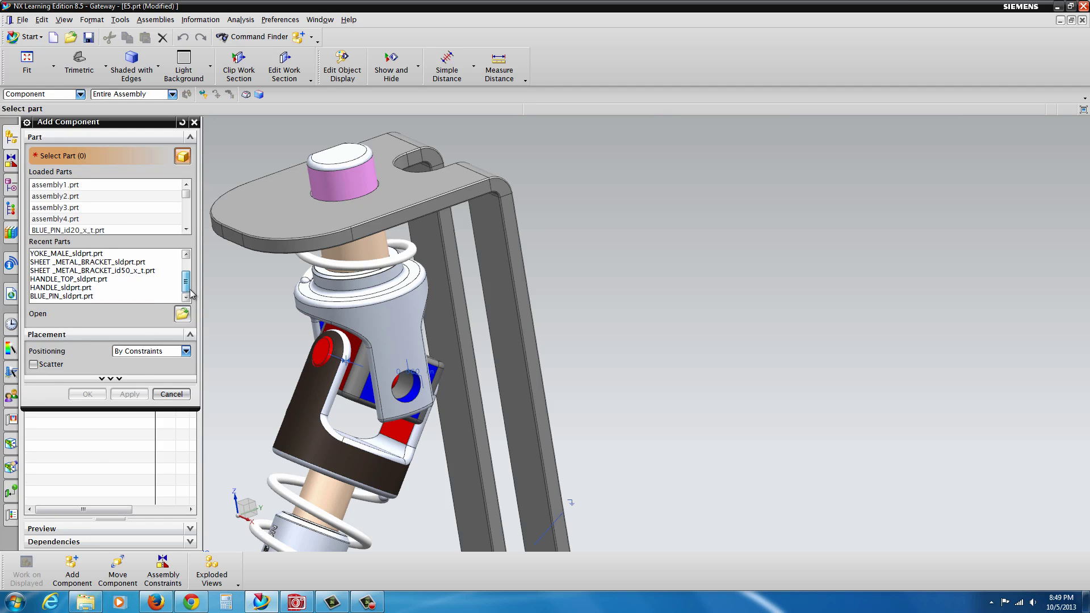
pyautogui.click(79, 297)
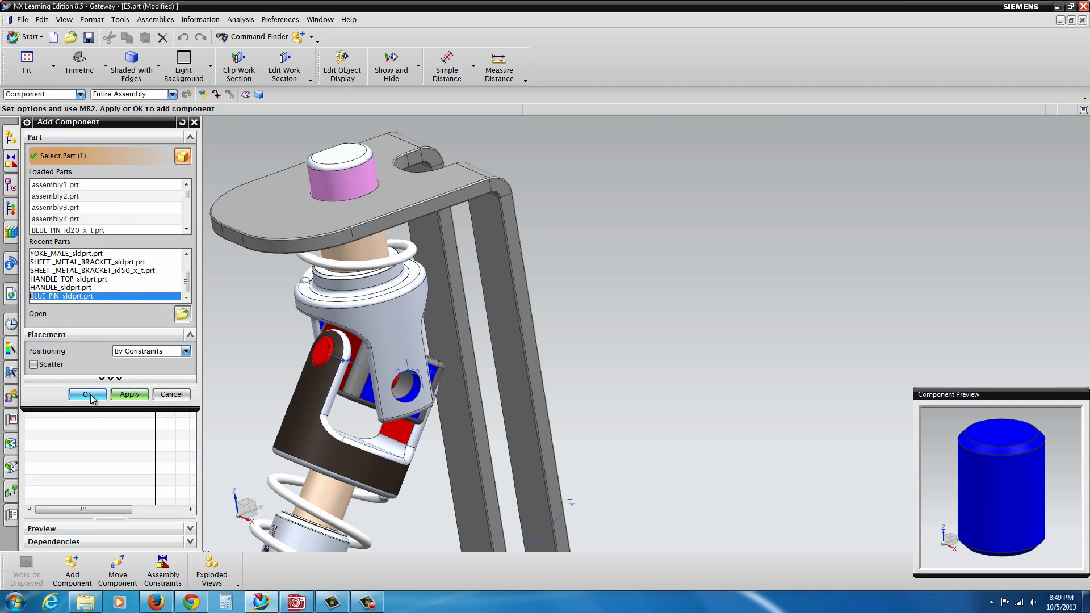
pyautogui.click(88, 394)
pyautogui.scroll(2, 470, 489)
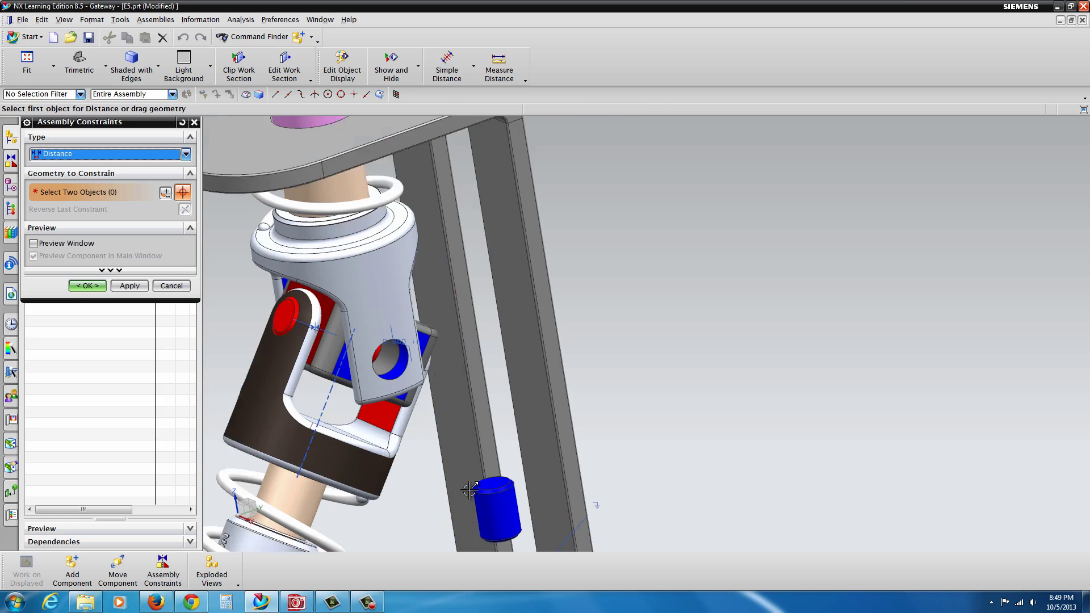
pyautogui.scroll(1, 470, 490)
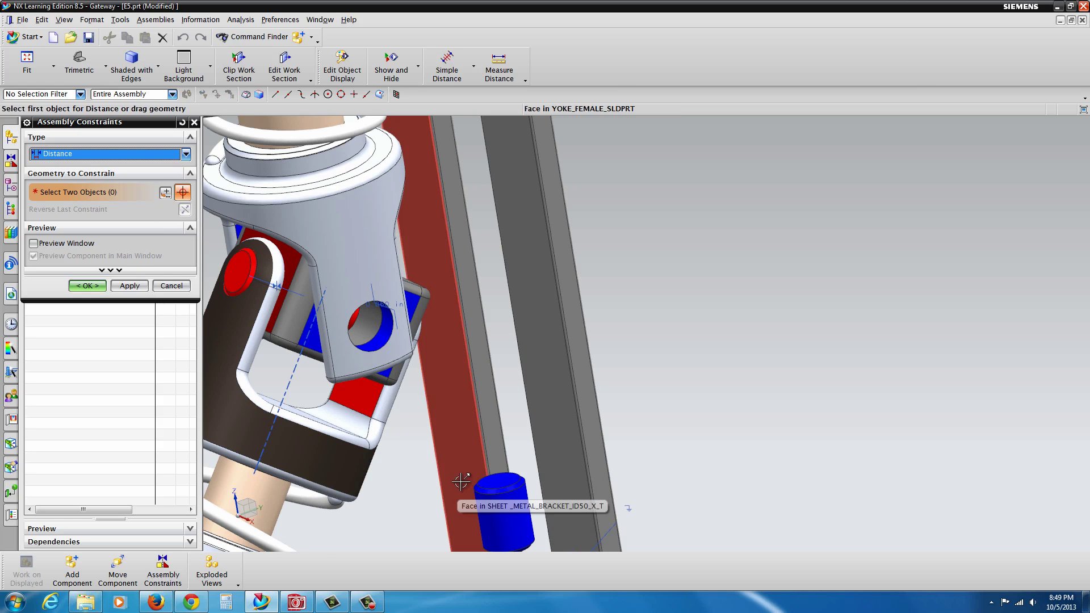
# - Align the blue pin's axis with the hole in the grey male yoke's arm using Touch Align with Infer Center/Axis orientation
pyautogui.click(185, 155)
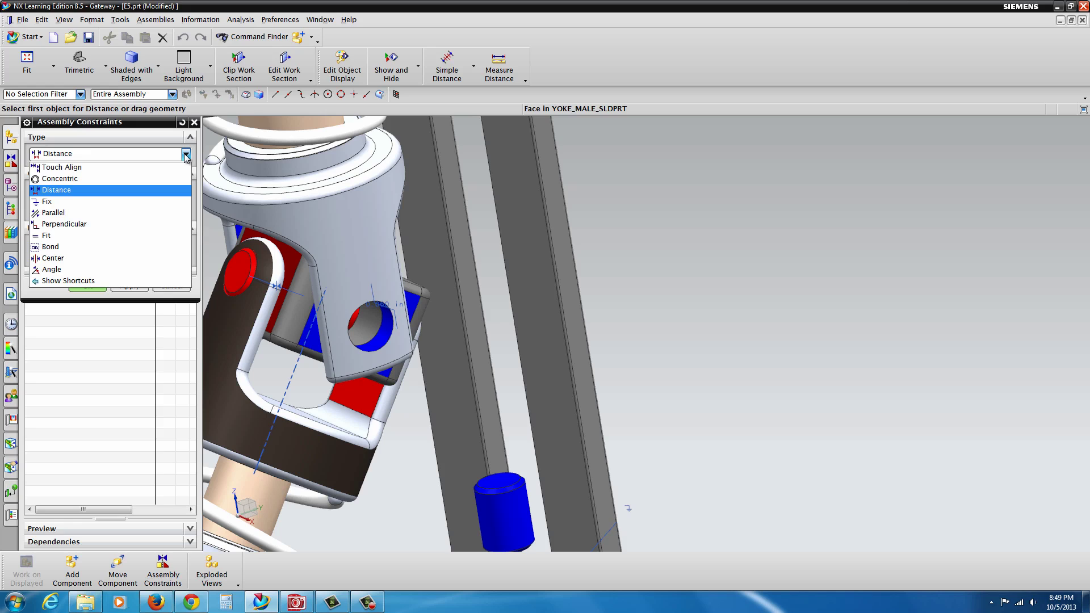
pyautogui.click(136, 167)
pyautogui.click(186, 191)
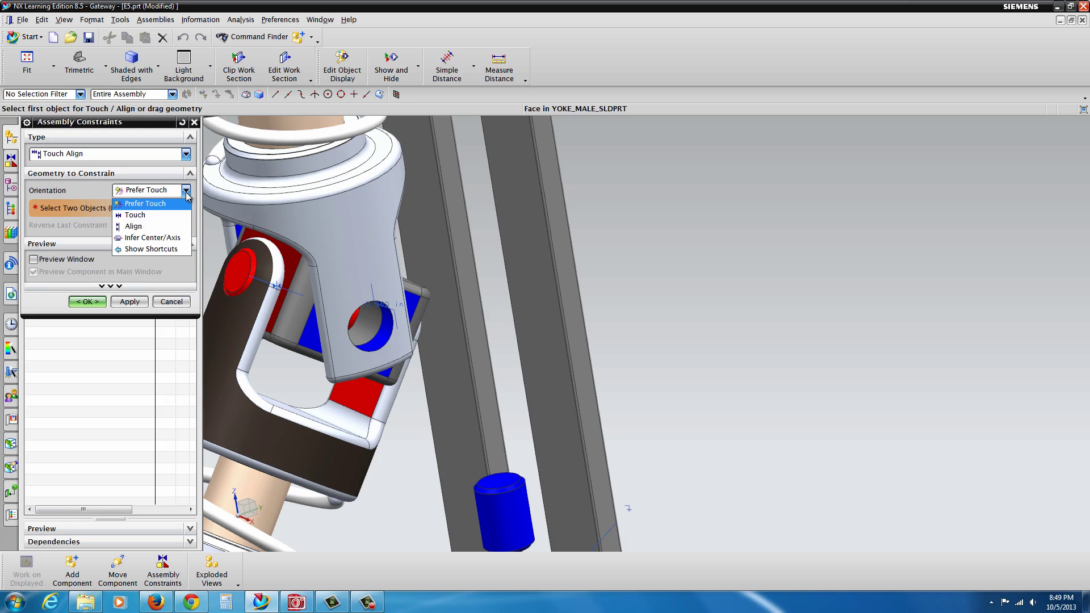
pyautogui.click(159, 241)
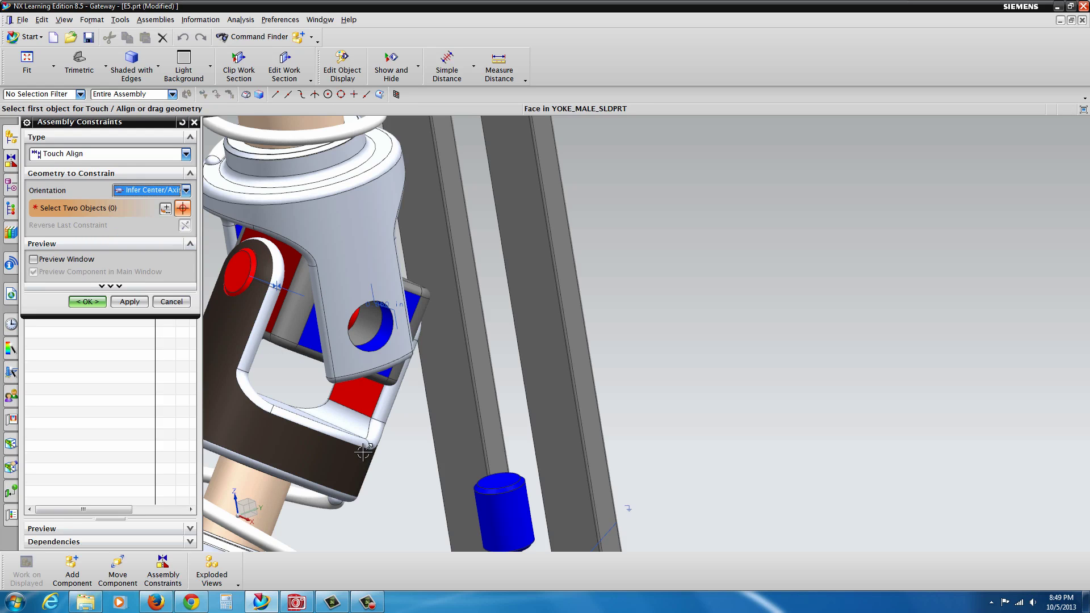
pyautogui.click(501, 520)
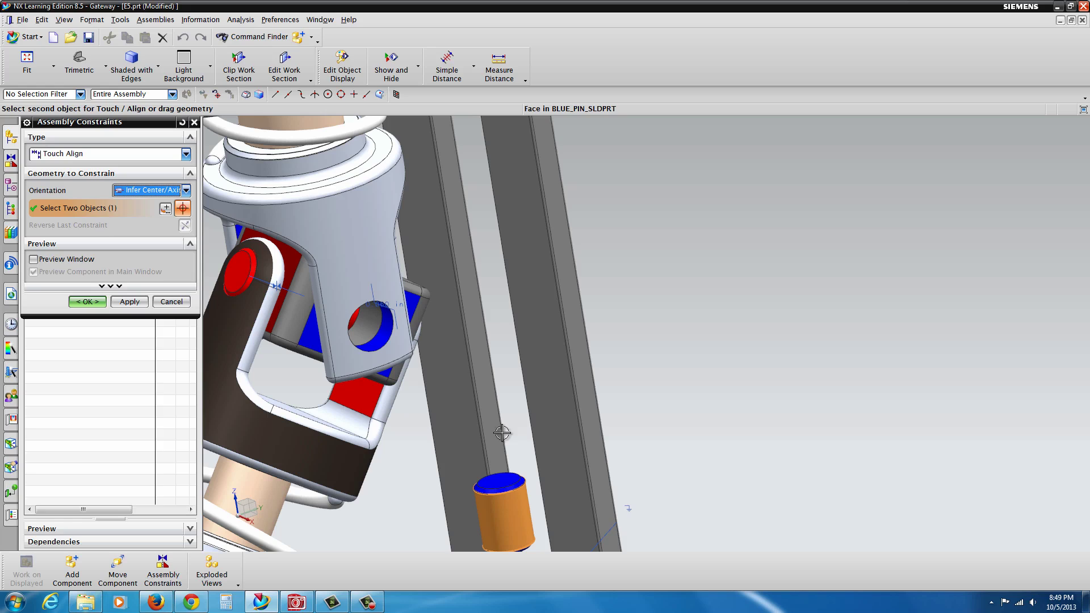
pyautogui.click(386, 335)
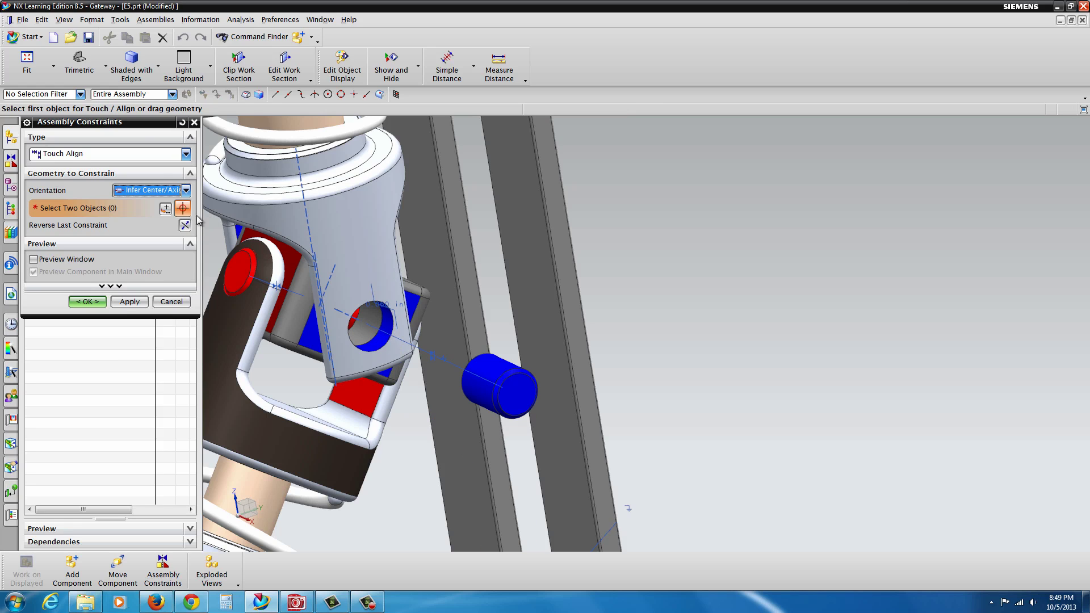
pyautogui.click(133, 302)
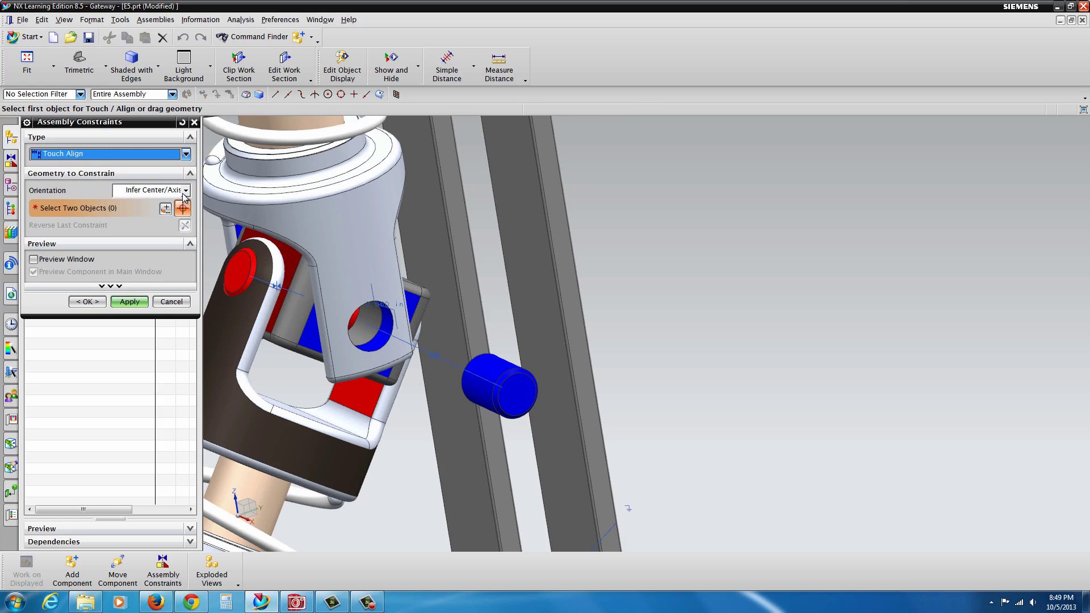
# - Add a Distance constraint of 0.06 in between the blue pin's outer end face and the spider hinge's blue side face
pyautogui.click(185, 155)
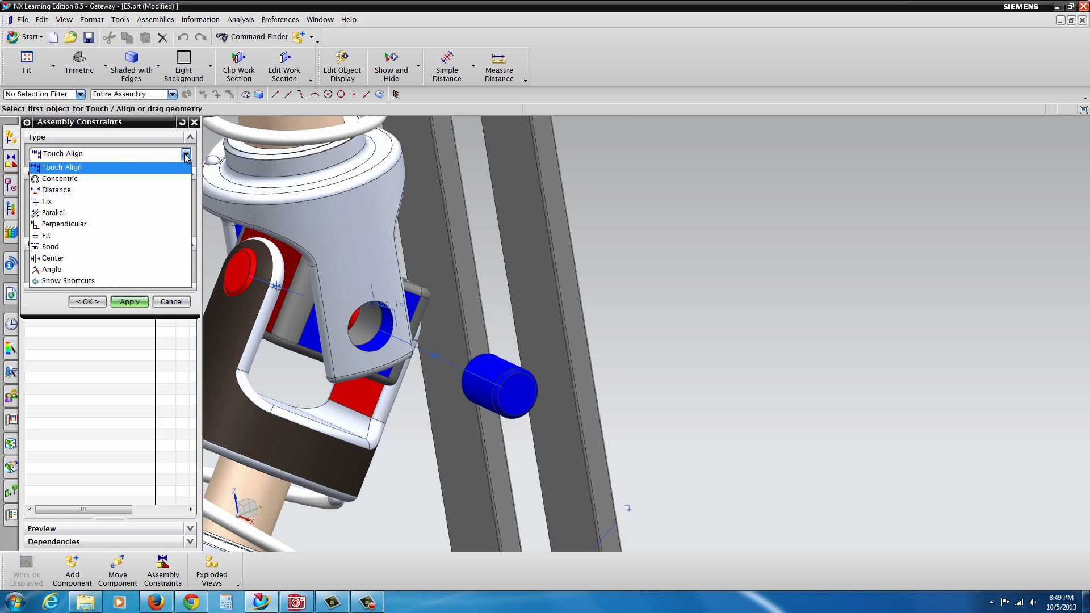
pyautogui.click(65, 191)
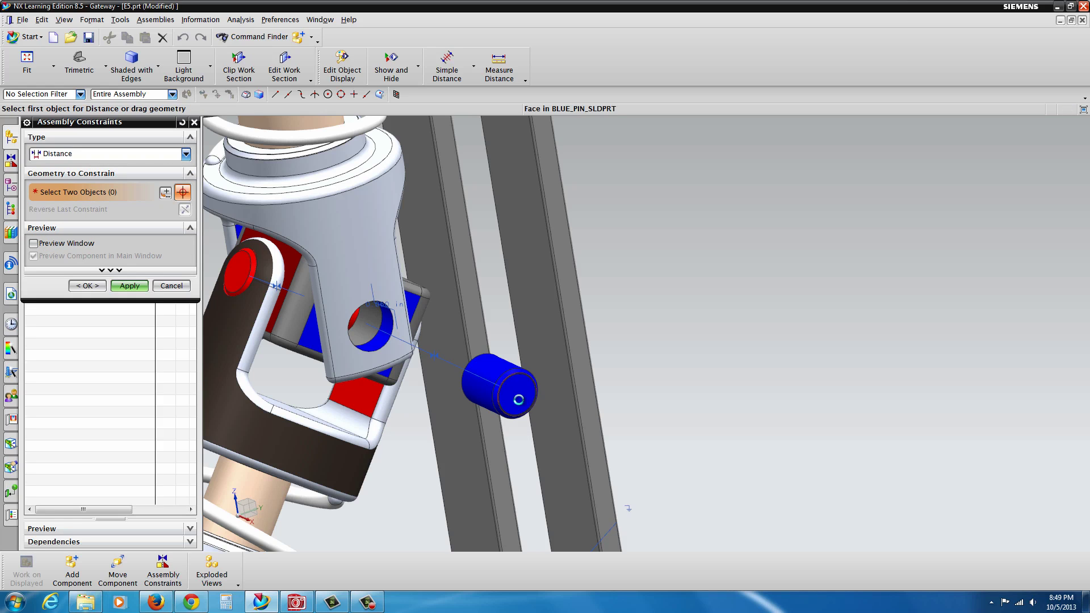
pyautogui.click(514, 394)
pyautogui.click(310, 339)
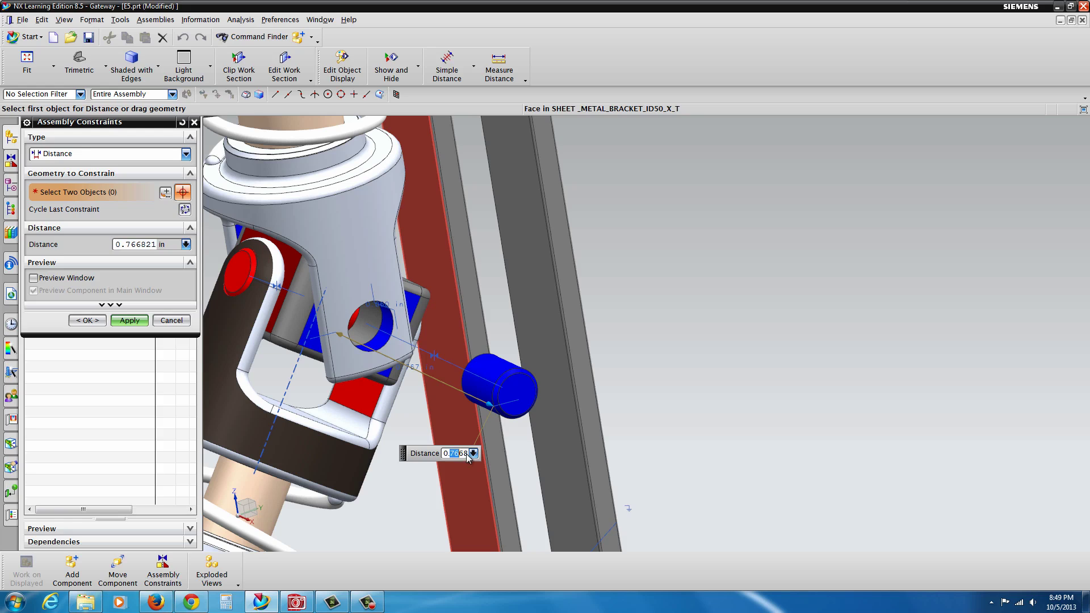
pyautogui.write('0.06')
pyautogui.press('Return')
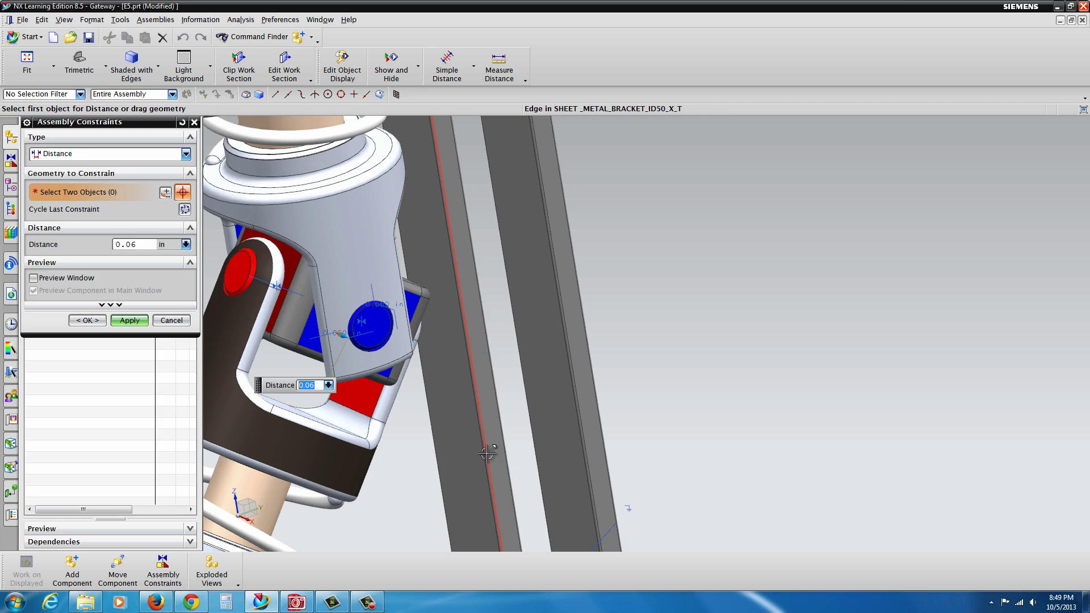
pyautogui.click(114, 320)
pyautogui.click(90, 321)
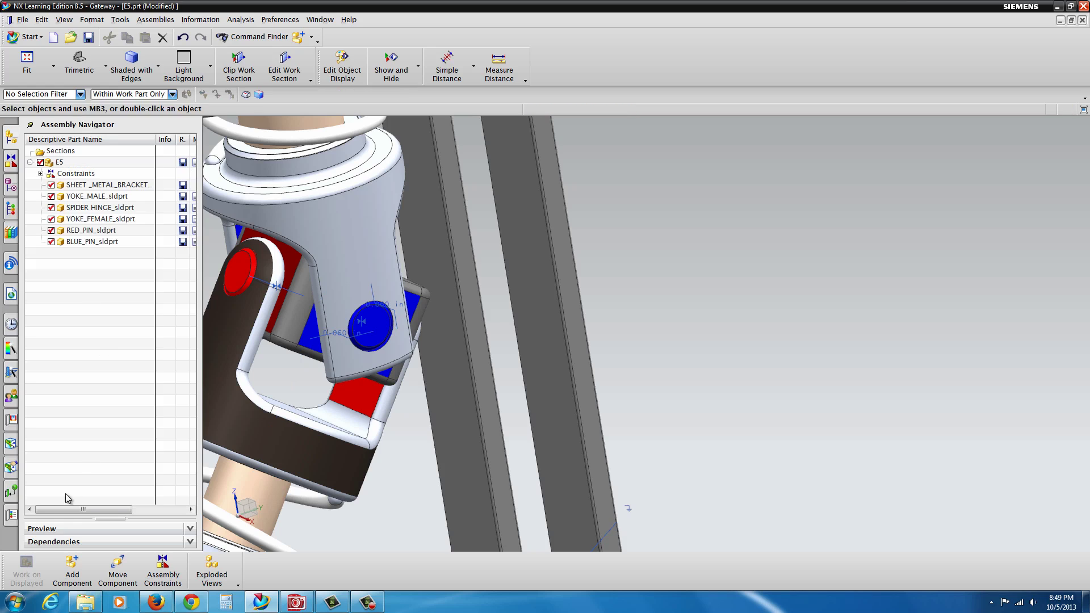
# - Add a second BLUE_PIN_sldprt.prt to the assembly with By Constraints positioning
pyautogui.click(72, 570)
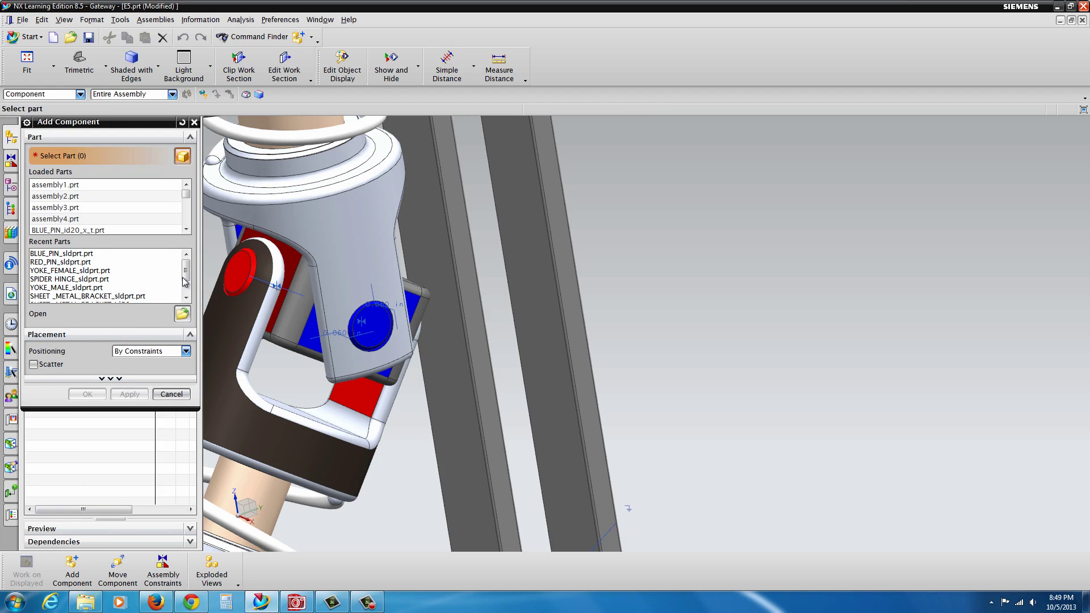
pyautogui.scroll(-1, 187, 296)
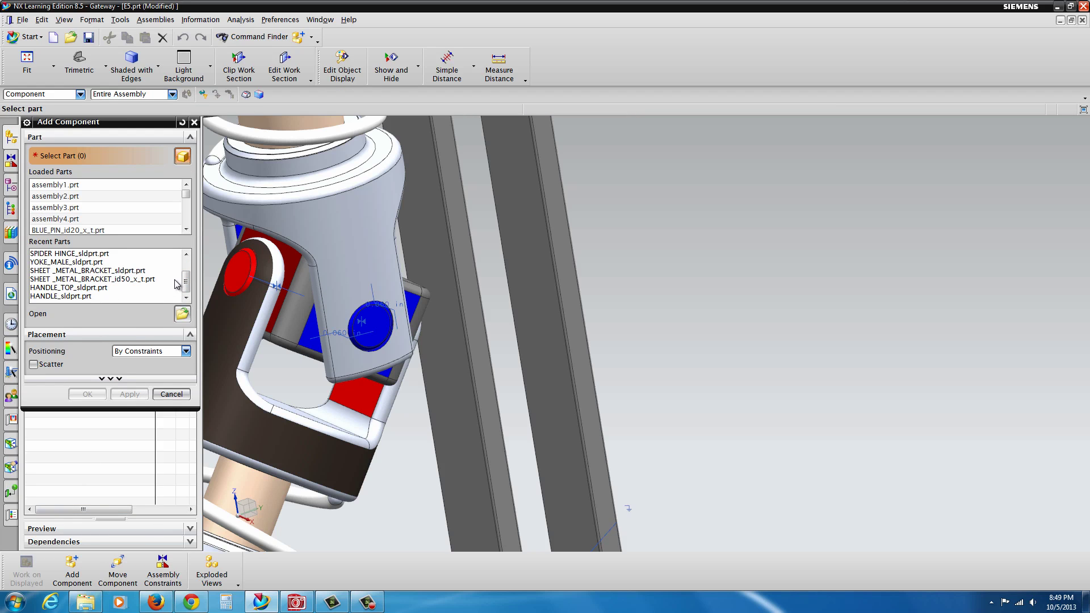
pyautogui.moveTo(188, 285); pyautogui.dragTo(190, 274)
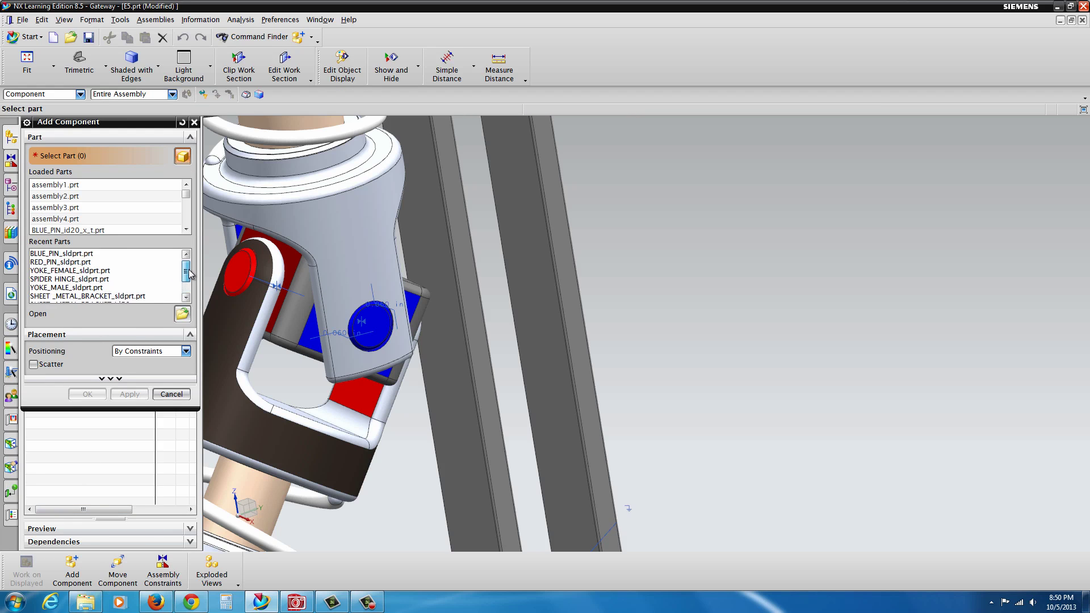
pyautogui.click(70, 254)
pyautogui.click(96, 397)
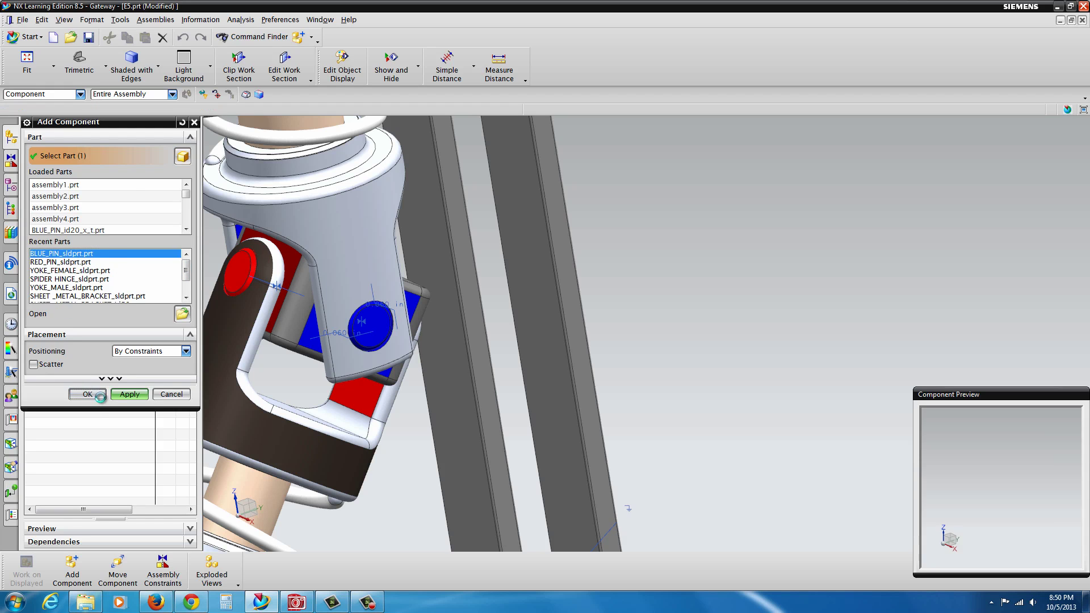
pyautogui.scroll(-3, 434, 482)
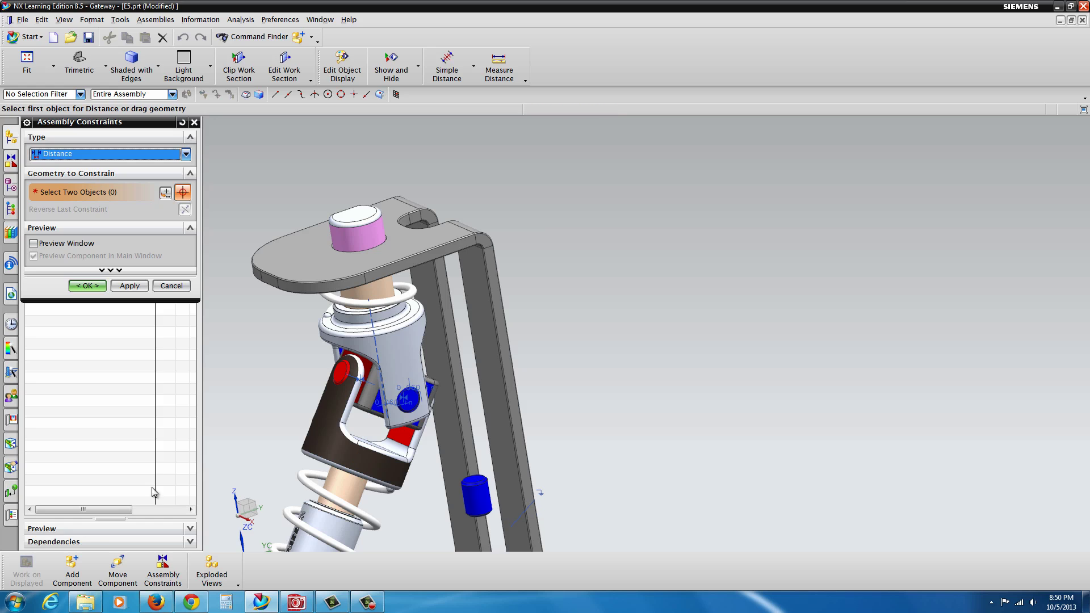
# - Move the second blue pin along the X axis to about X -1.44, on the opposite side of the joint, using Dynamic motion
pyautogui.click(117, 569)
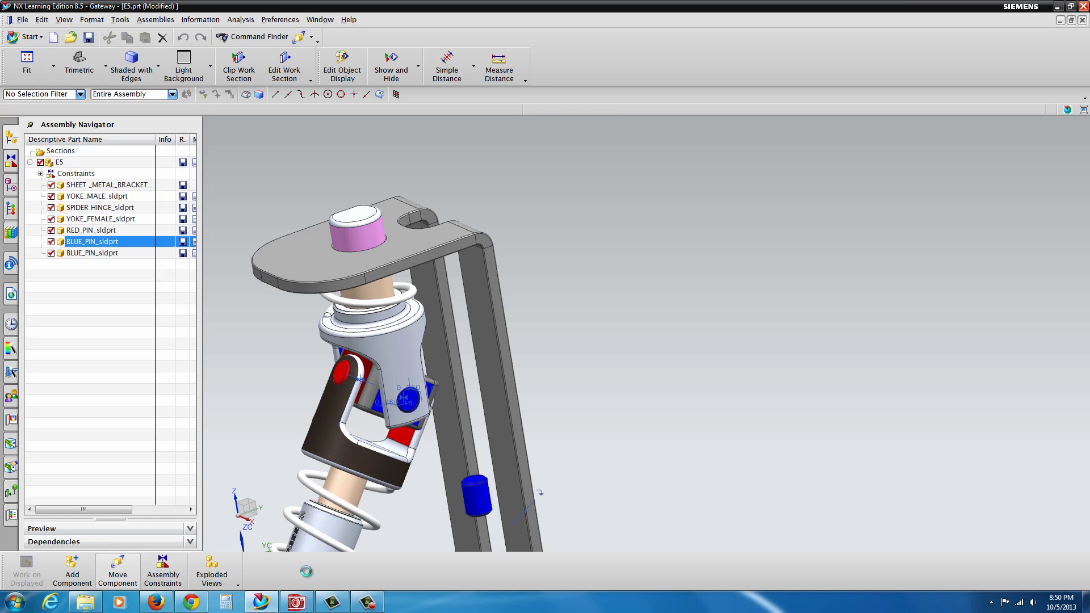
pyautogui.click(476, 497)
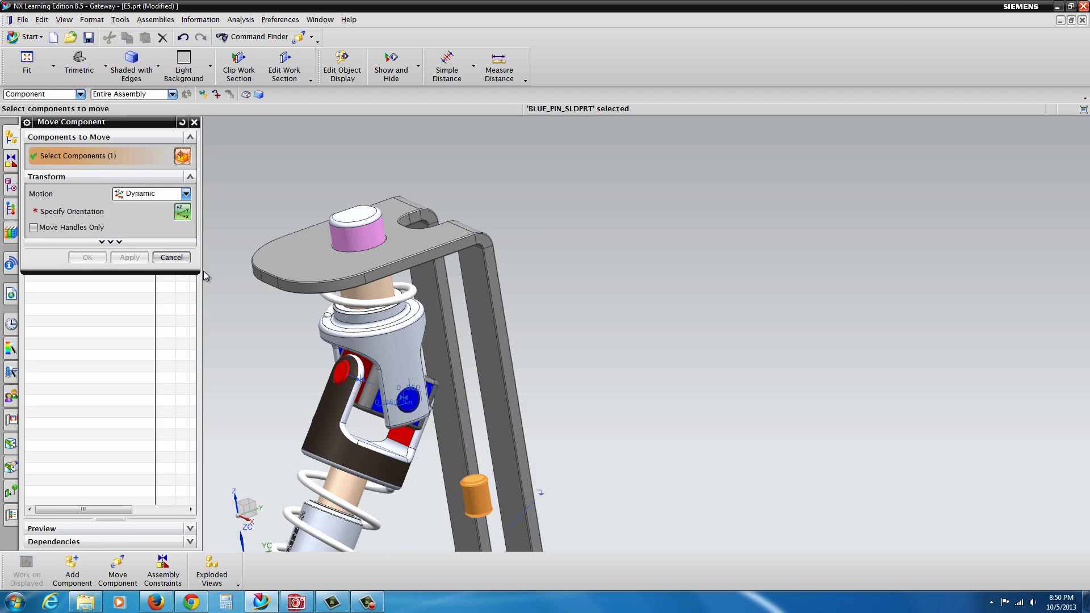
pyautogui.click(91, 212)
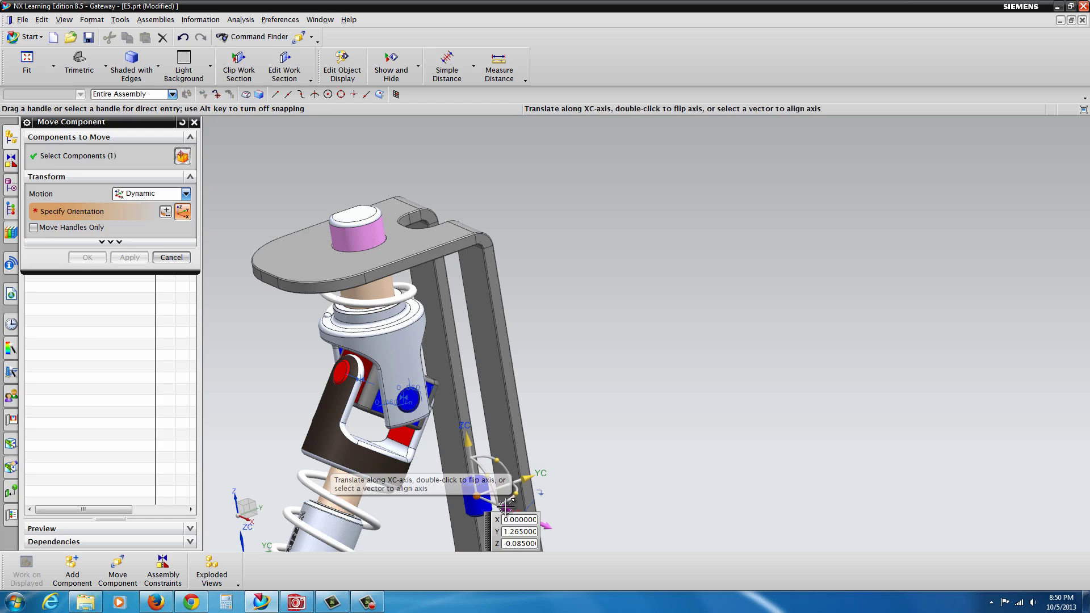
pyautogui.moveTo(505, 507); pyautogui.dragTo(253, 438)
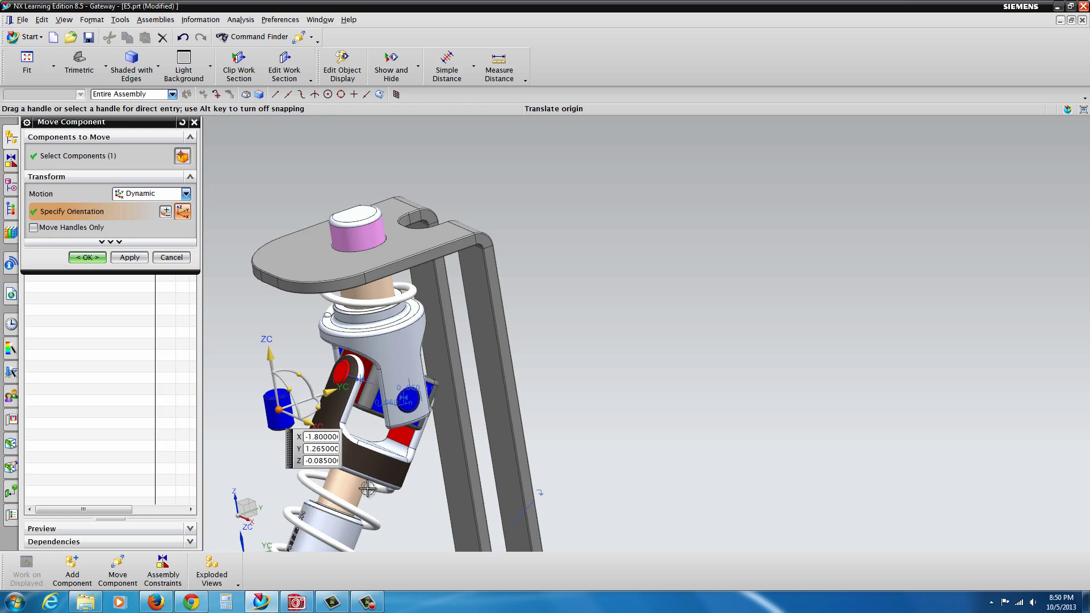
pyautogui.moveTo(591, 443); pyautogui.dragTo(648, 446, button='middle')
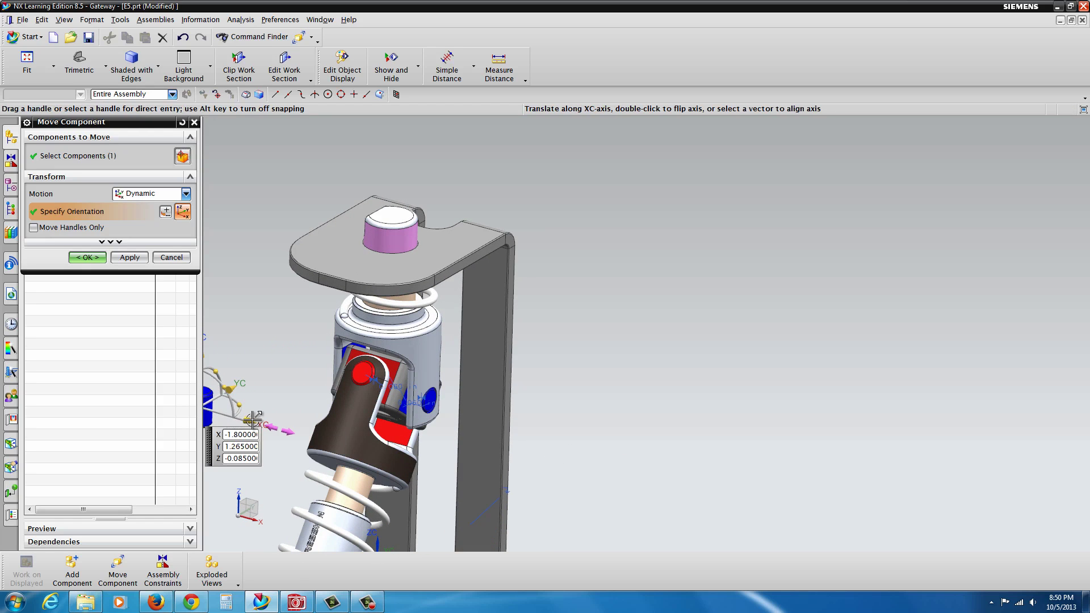
pyautogui.moveTo(291, 442); pyautogui.dragTo(241, 397)
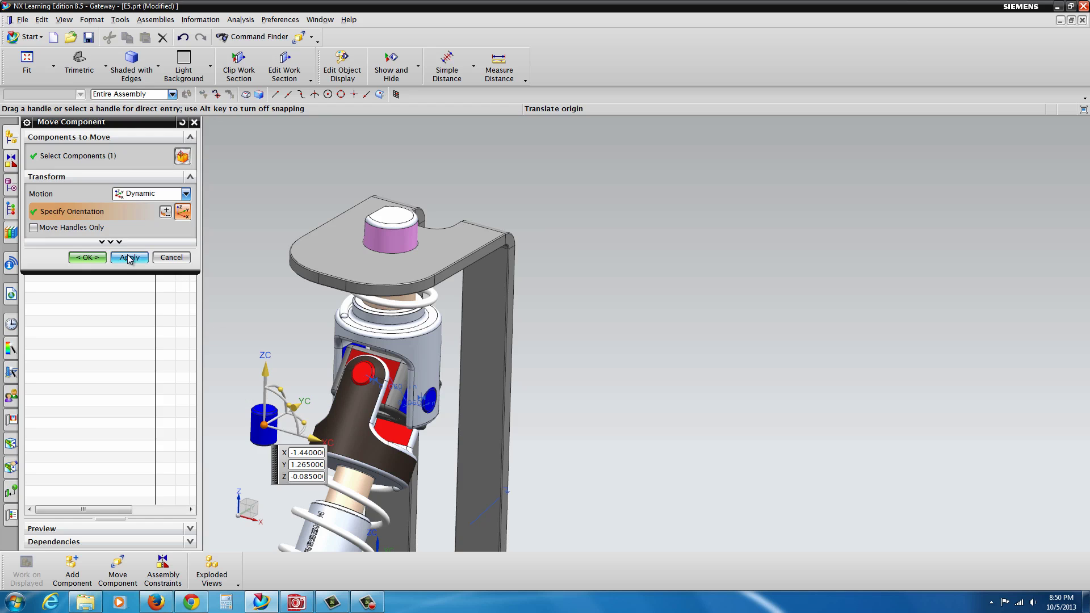
pyautogui.click(96, 258)
# - Align the second blue pin's axis with the open hole in the male yoke's other arm using Touch Align with Infer Center/Axis
pyautogui.moveTo(318, 487); pyautogui.dragTo(352, 489, button='middle')
pyautogui.scroll(3, 352, 489)
pyautogui.scroll(4, 363, 431)
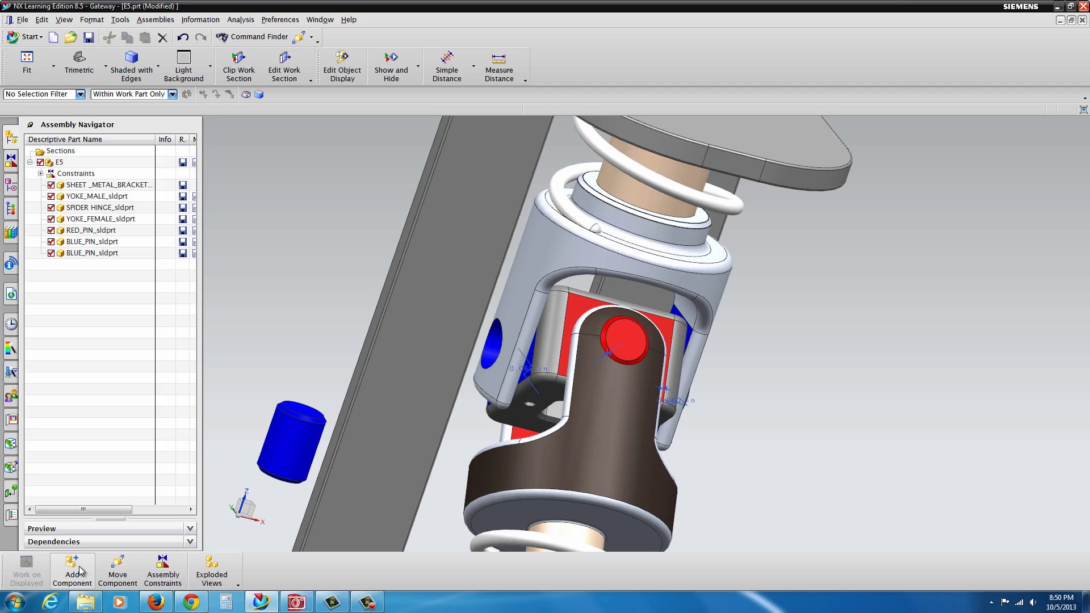
pyautogui.click(163, 571)
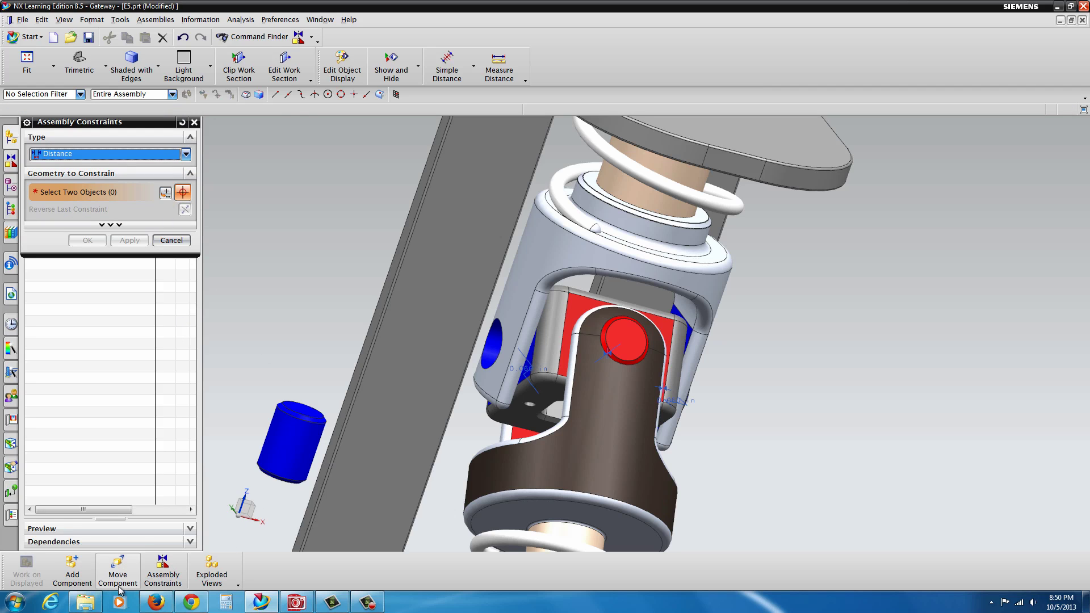
pyautogui.click(163, 574)
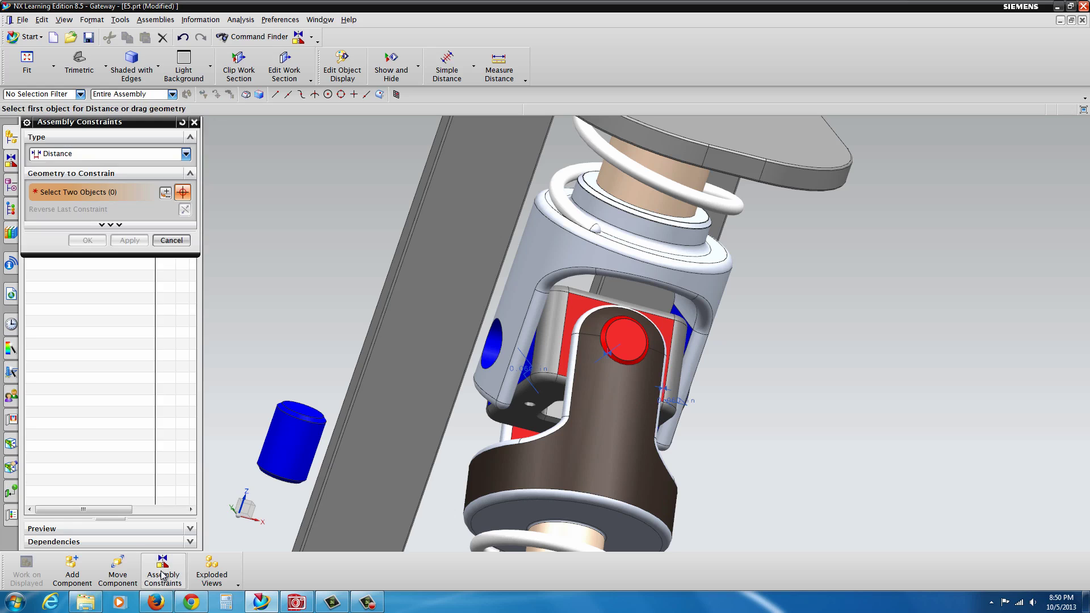
pyautogui.click(189, 157)
pyautogui.click(146, 171)
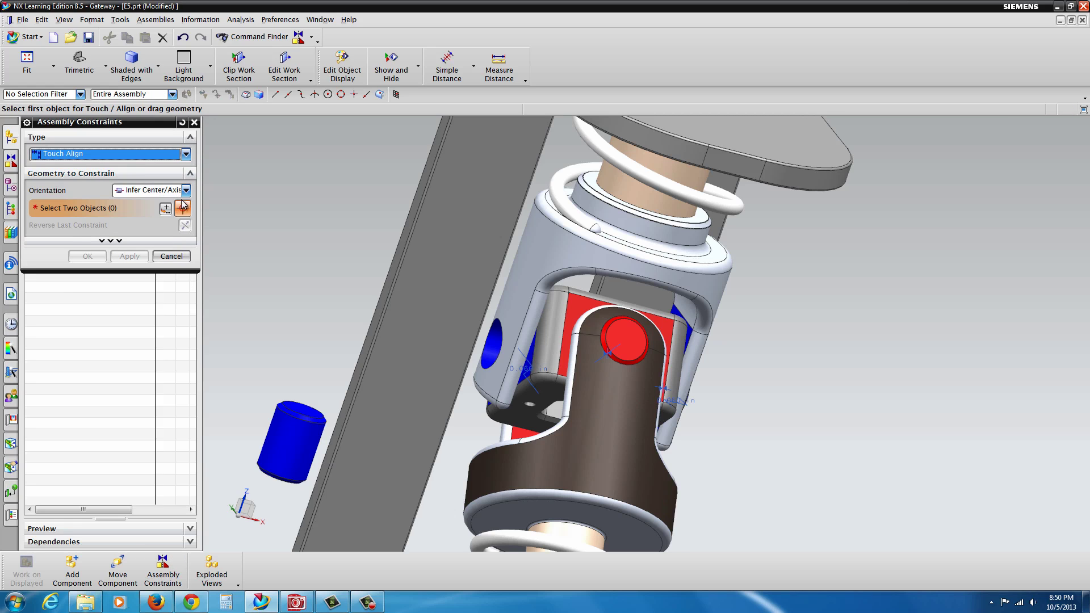
pyautogui.click(289, 445)
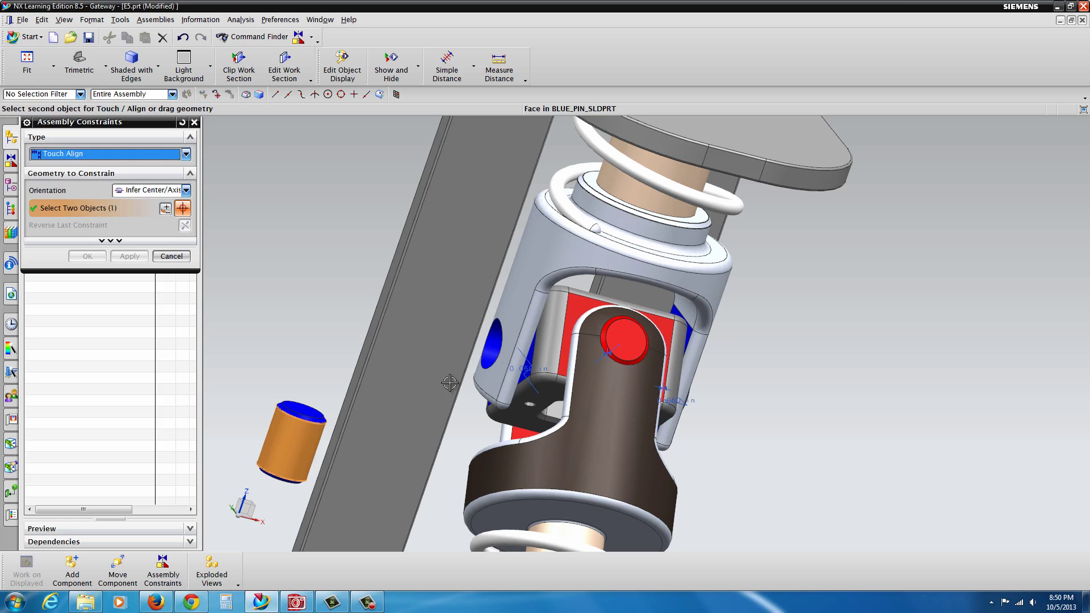
pyautogui.click(492, 349)
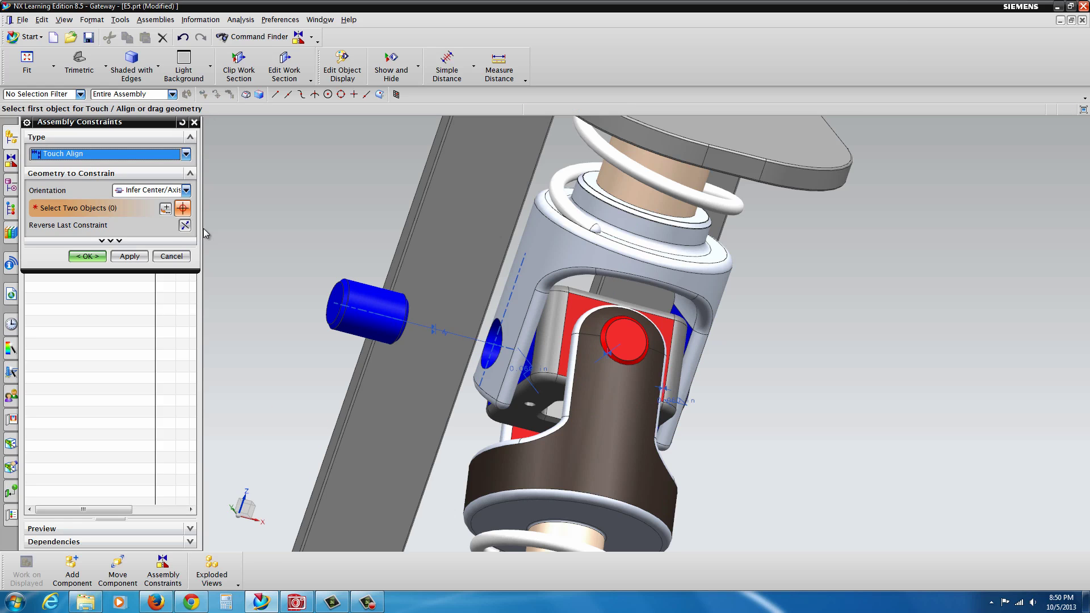
pyautogui.click(141, 255)
# - Add a Distance constraint of 0.06 in between the second blue pin's outer end face and the spider hinge's adjacent blue side face
pyautogui.click(113, 153)
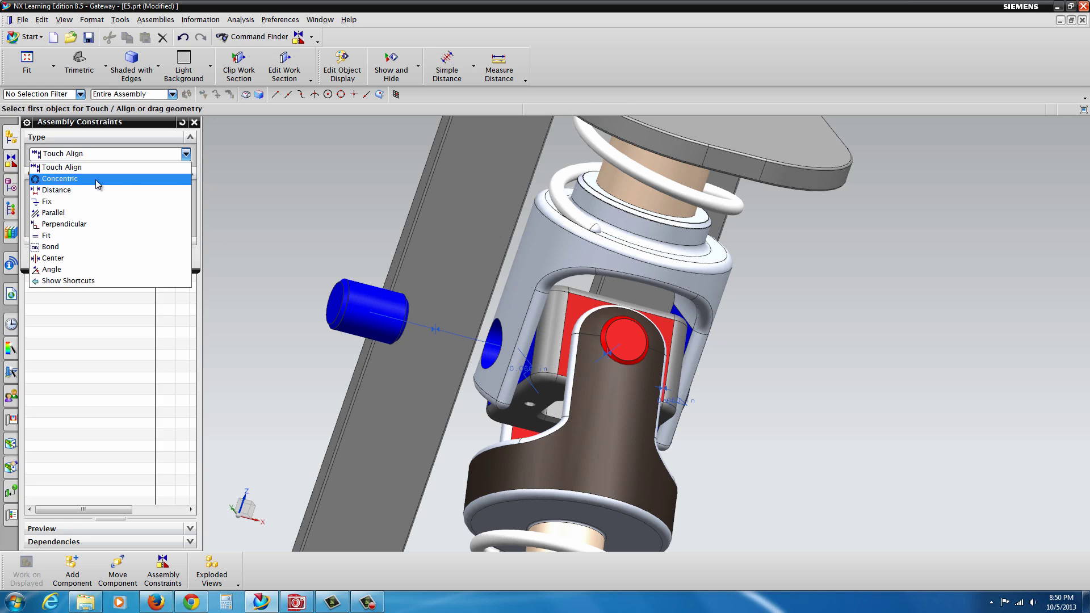
pyautogui.click(79, 191)
pyautogui.click(335, 307)
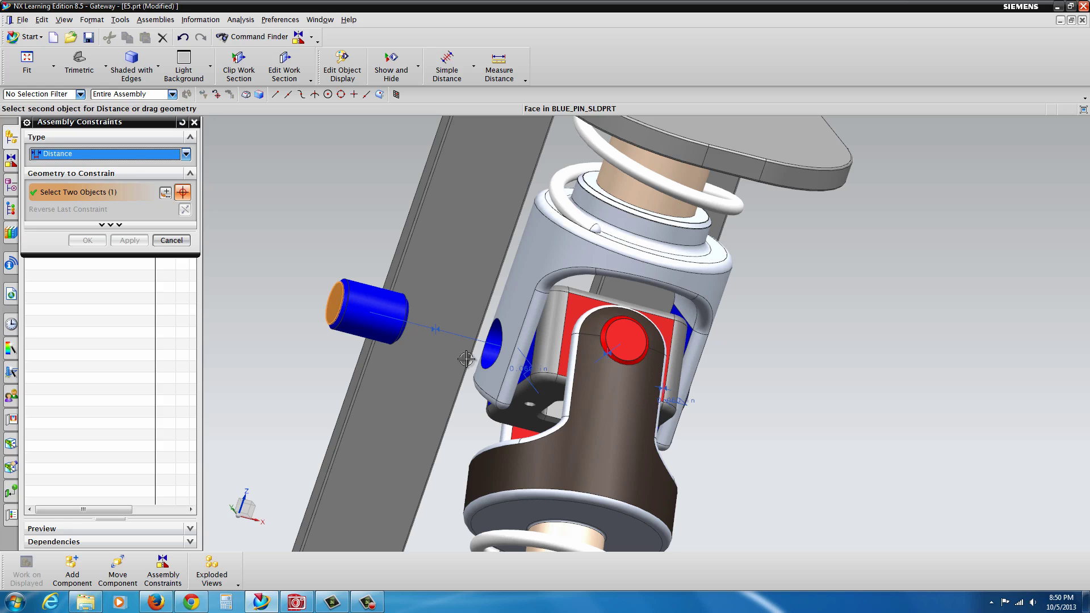
pyautogui.click(530, 352)
pyautogui.click(313, 356)
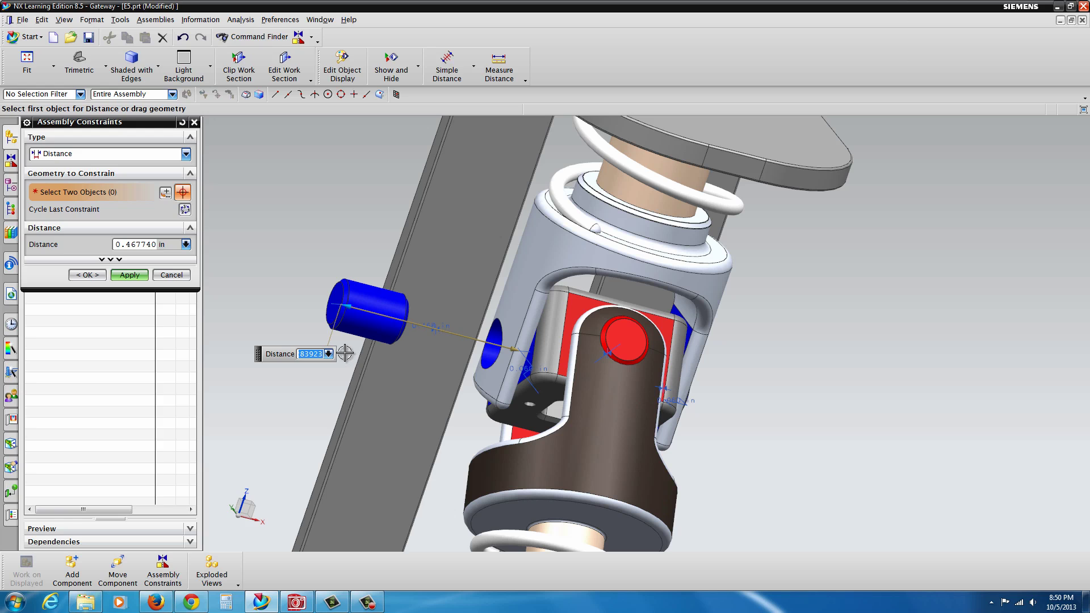
pyautogui.write('0.06')
pyautogui.press('Return')
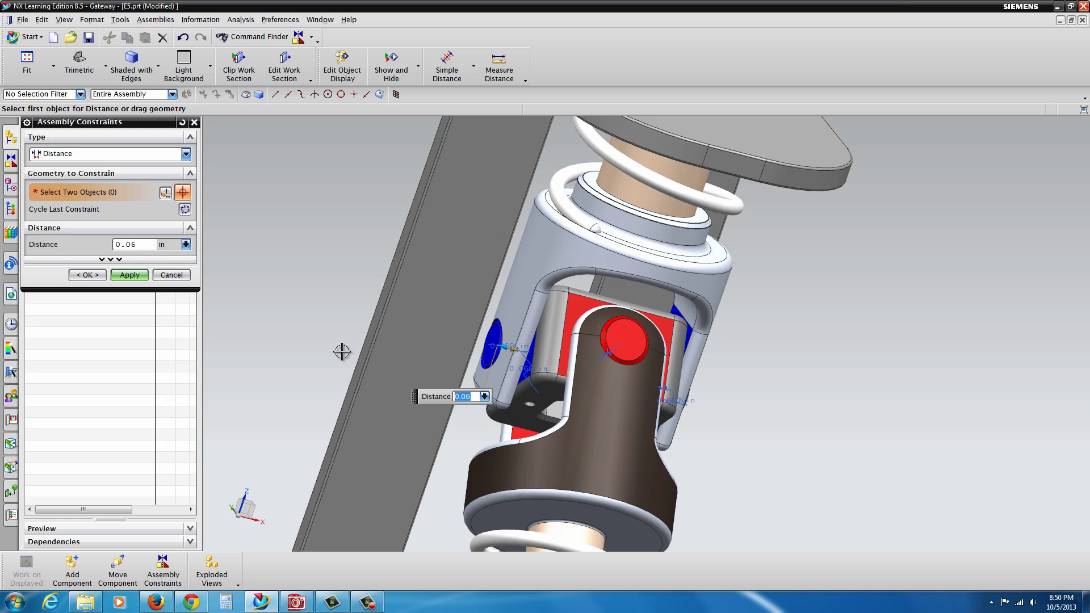
pyautogui.click(88, 275)
pyautogui.moveTo(353, 365); pyautogui.dragTo(472, 448, button='middle')
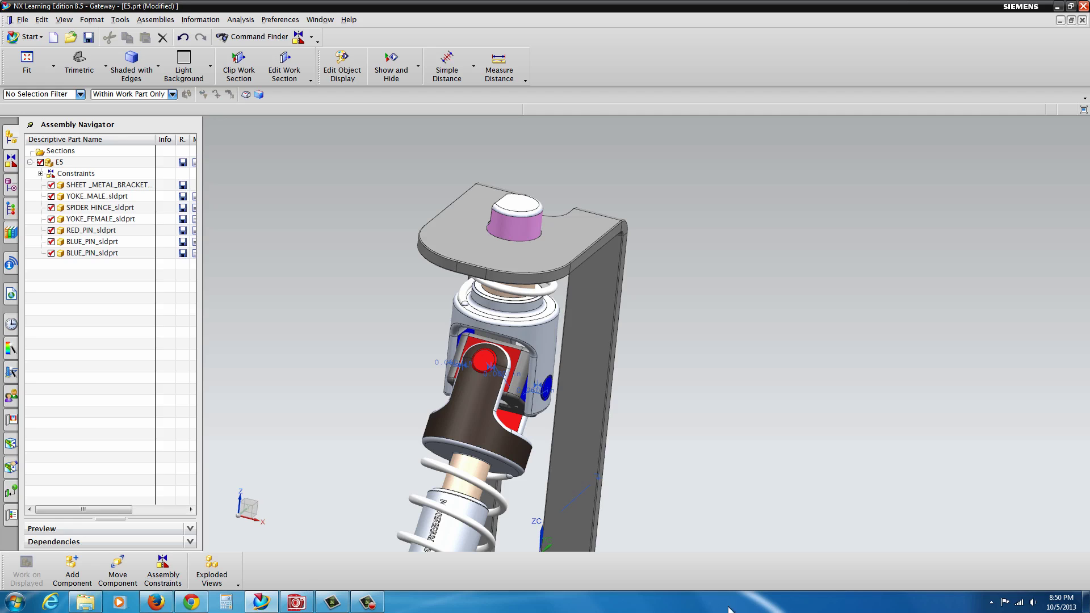
pyautogui.click(375, 606)
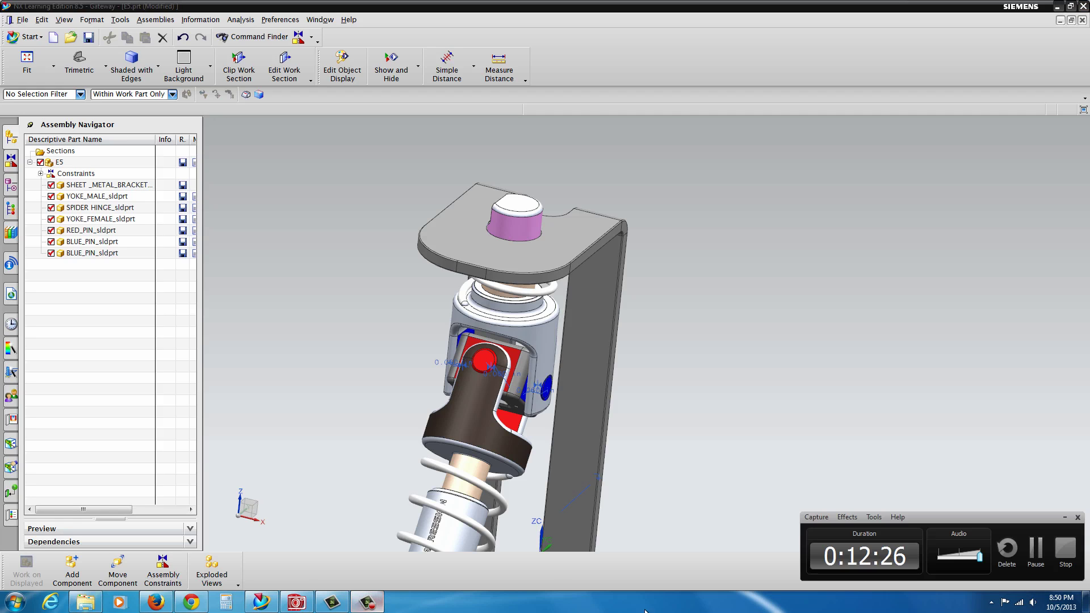
pyautogui.click(1037, 554)
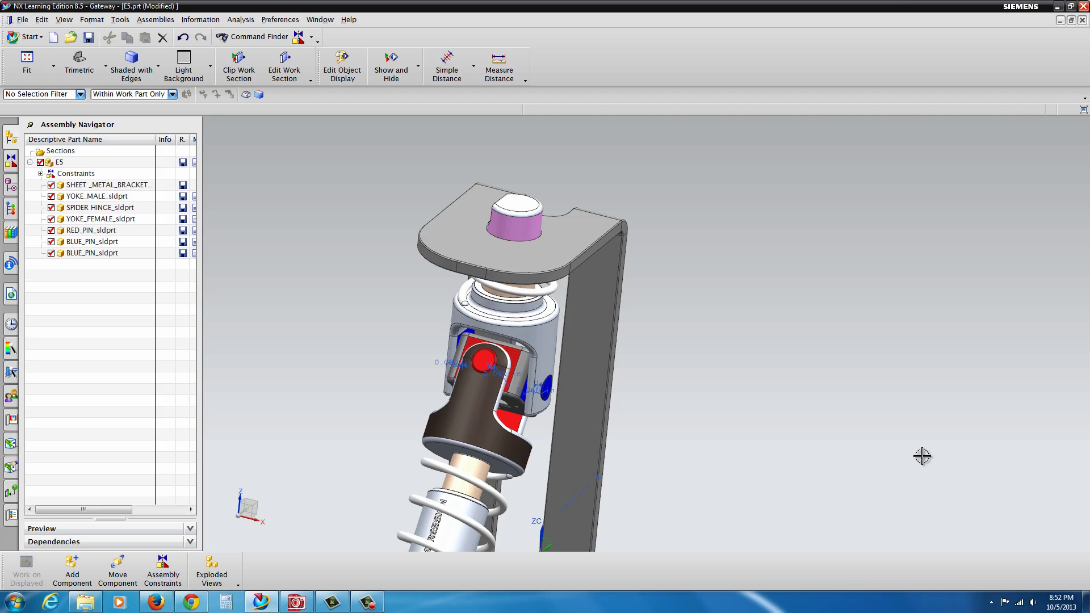
# - Rotate the male yoke about its YC-axis with Dynamic motion so the flat on its shaft end faces the front of the bracket
pyautogui.scroll(-3, 562, 423)
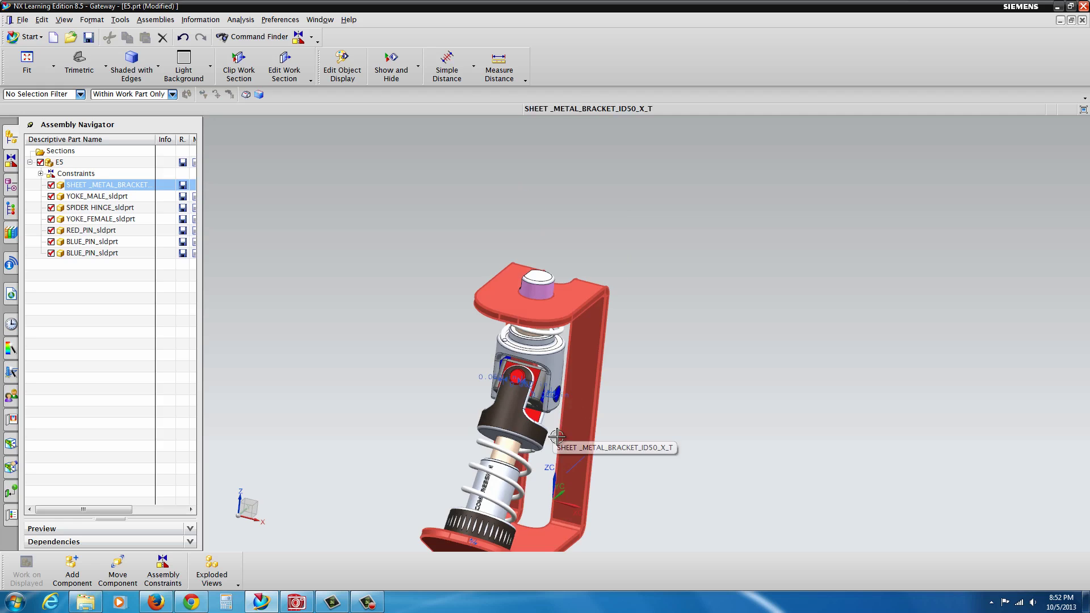
pyautogui.moveTo(621, 445); pyautogui.dragTo(502, 409, button='middle')
pyautogui.moveTo(377, 491); pyautogui.dragTo(238, 553, button='middle')
pyautogui.click(550, 359)
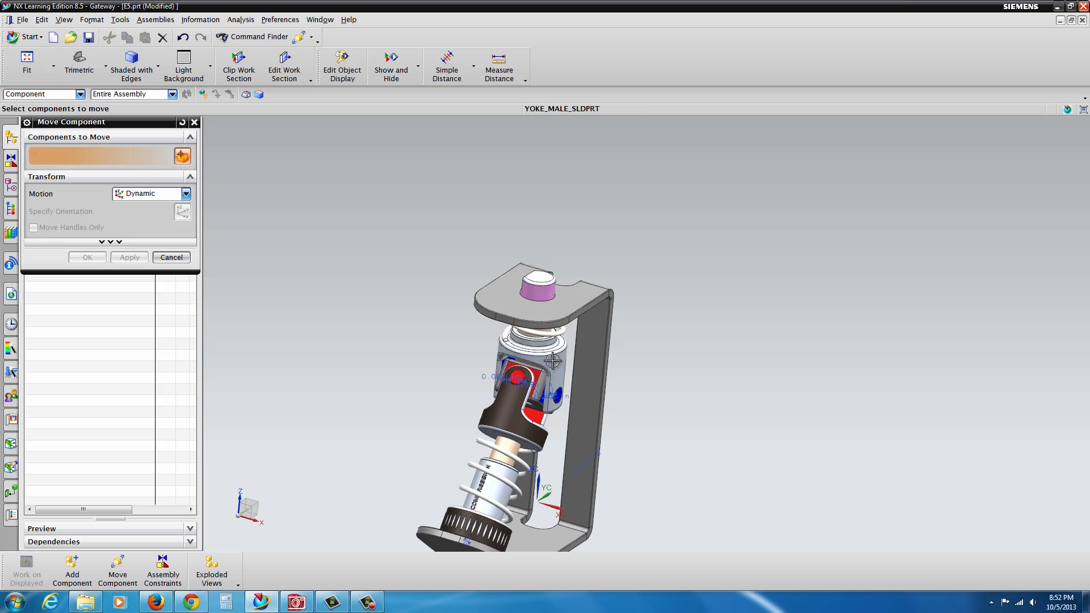
pyautogui.click(172, 212)
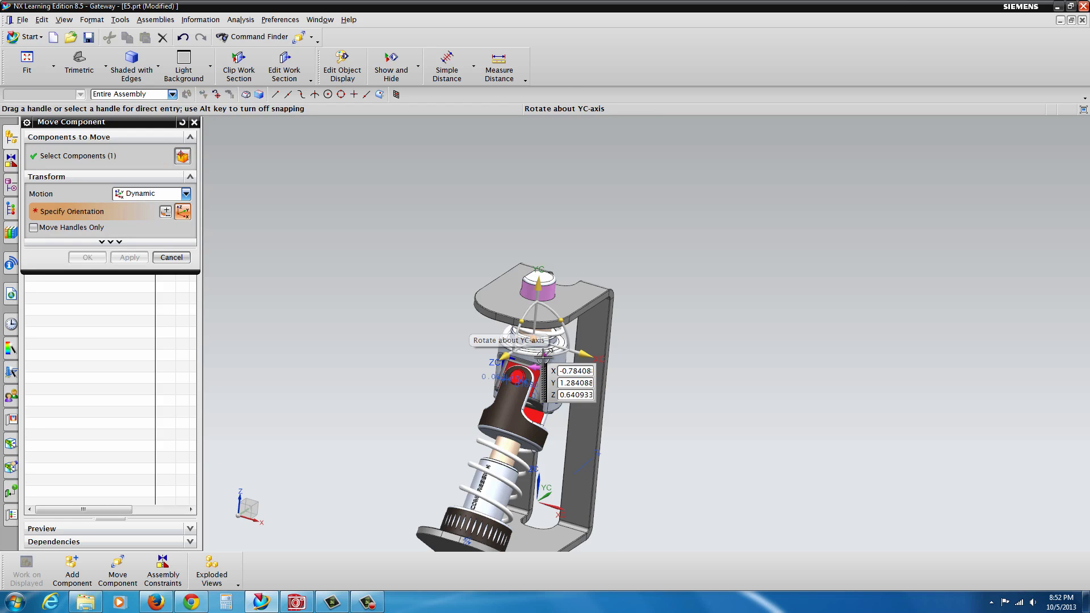
pyautogui.moveTo(545, 356); pyautogui.dragTo(680, 275)
pyautogui.moveTo(591, 295); pyautogui.dragTo(590, 295)
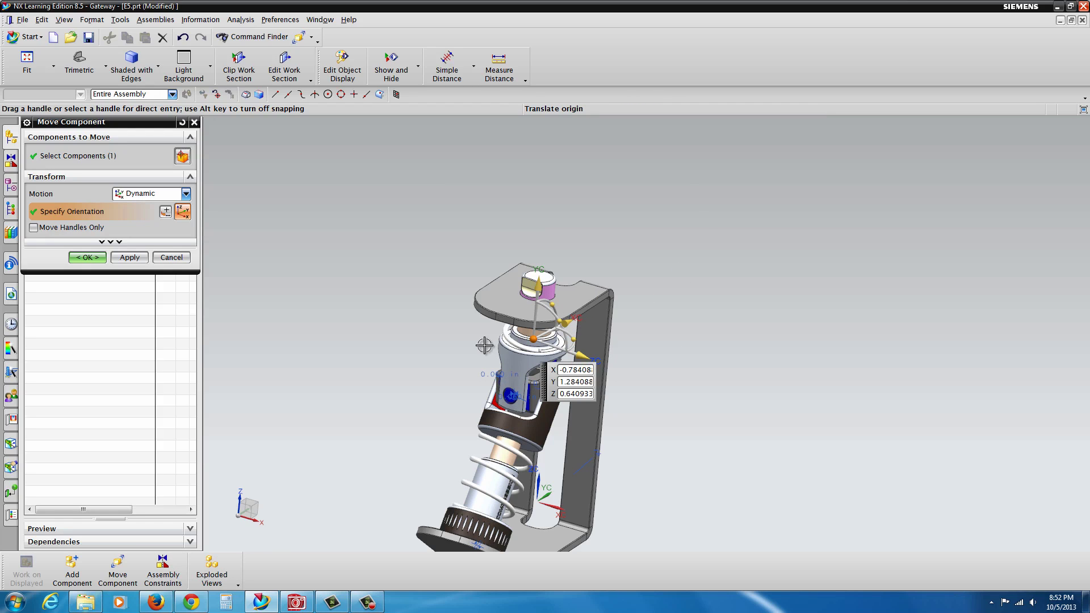
pyautogui.click(88, 258)
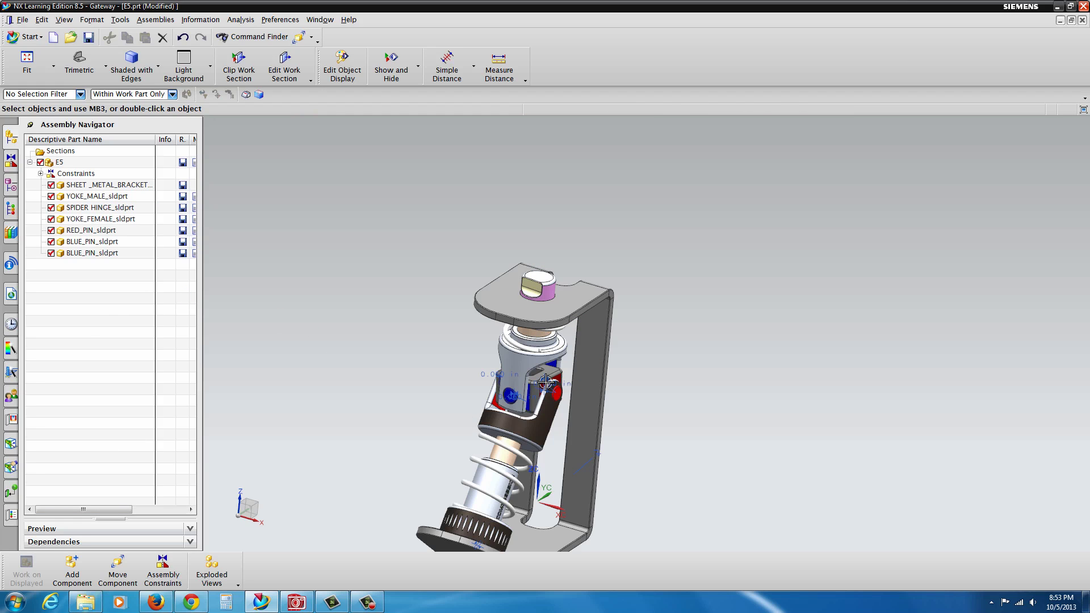
# - Hide the constraint symbols displayed around the pins and the spider hinge
pyautogui.rightClick(546, 382)
pyautogui.click(483, 369)
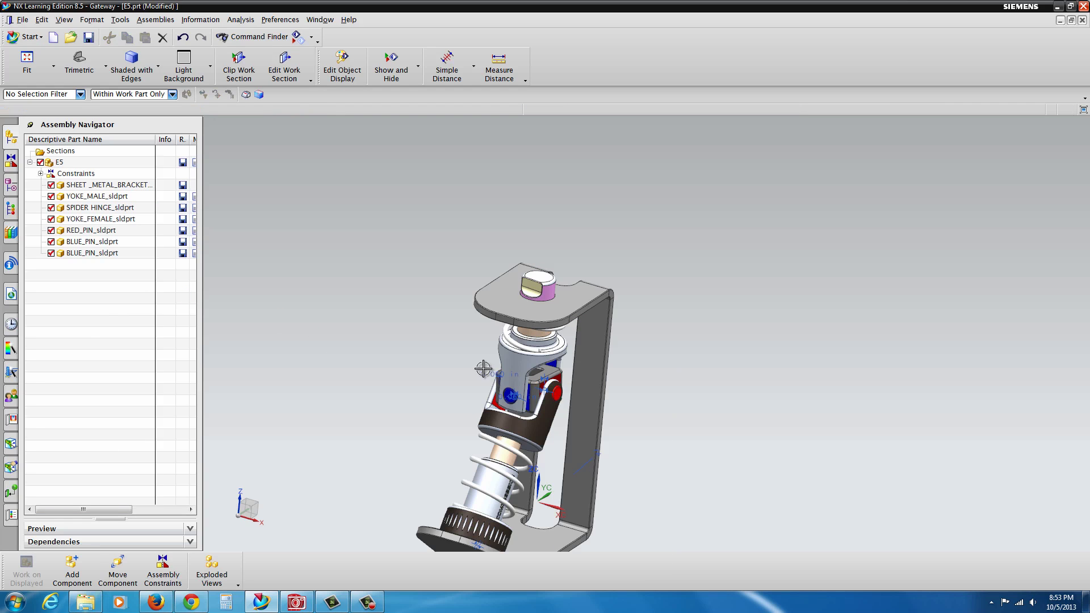
pyautogui.rightClick(498, 375)
pyautogui.click(514, 391)
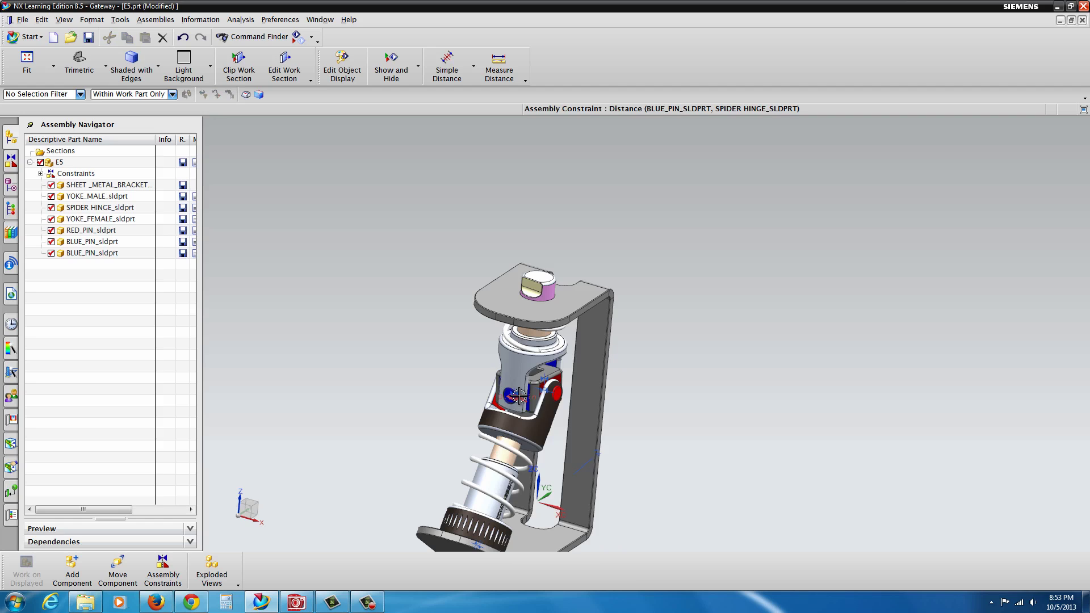
pyautogui.rightClick(518, 395)
pyautogui.click(543, 419)
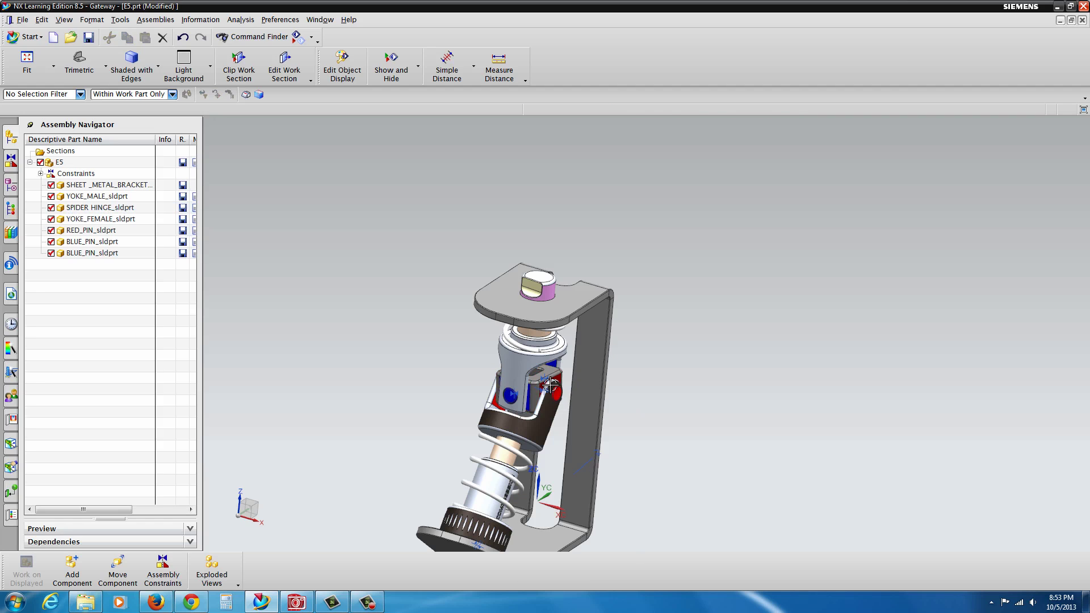
pyautogui.rightClick(546, 378)
pyautogui.click(546, 393)
pyautogui.rightClick(546, 394)
pyautogui.click(569, 416)
# - Add HANDLE_sldprt.prt to the assembly with By Constraints positioning
pyautogui.scroll(5, 590, 309)
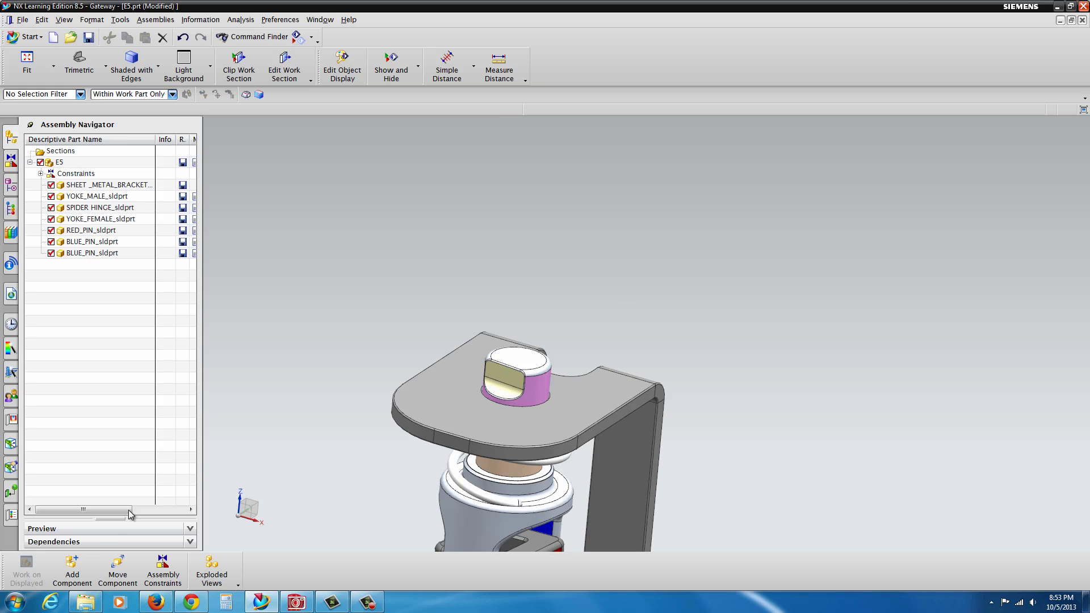
pyautogui.click(72, 568)
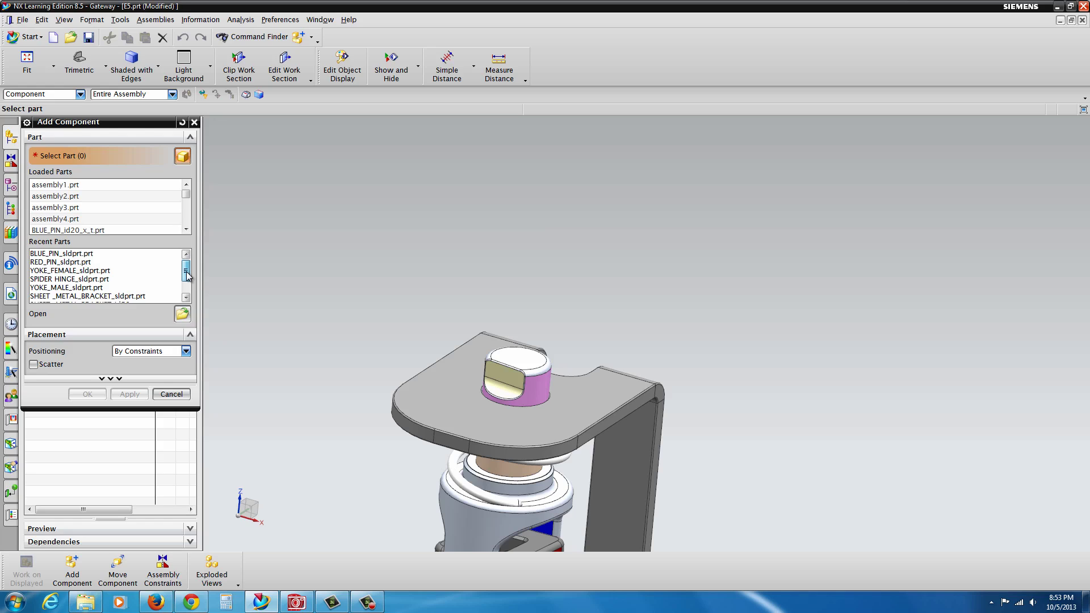
pyautogui.moveTo(187, 276); pyautogui.dragTo(187, 287)
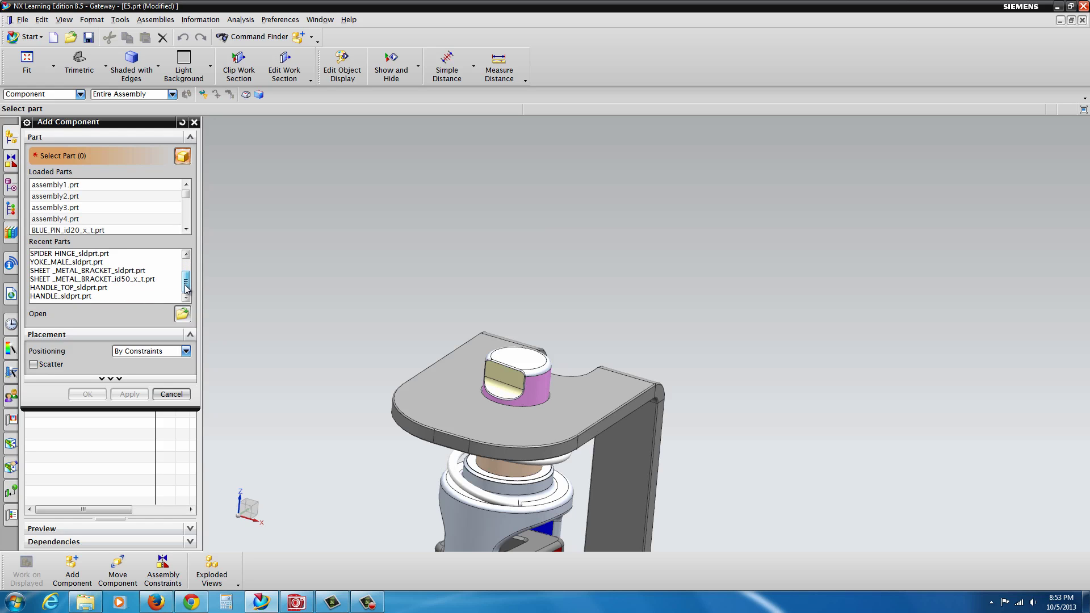
pyautogui.moveTo(187, 194); pyautogui.dragTo(187, 211)
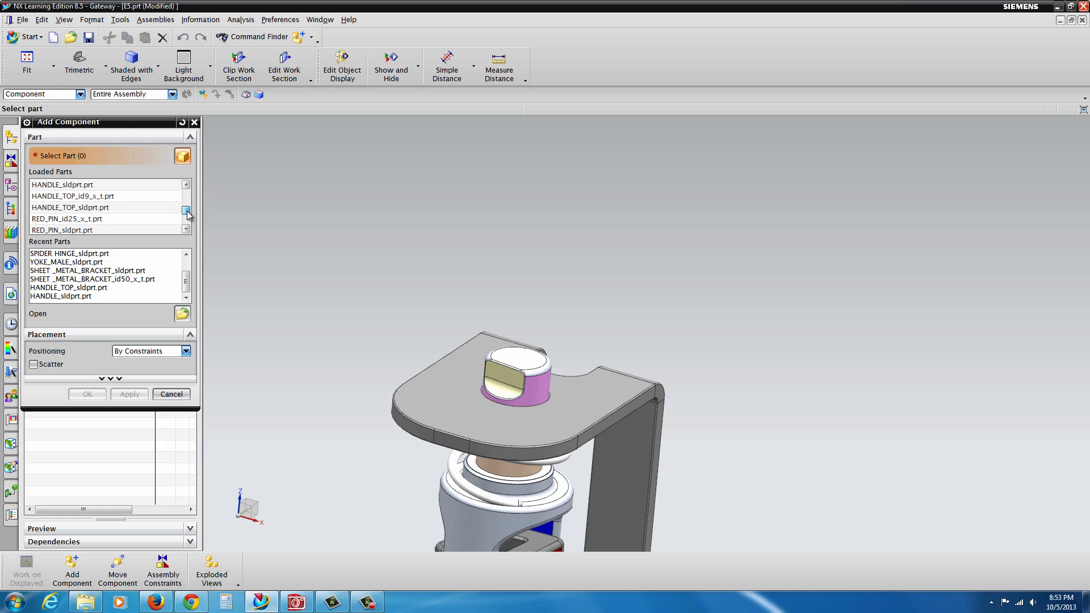
pyautogui.click(68, 186)
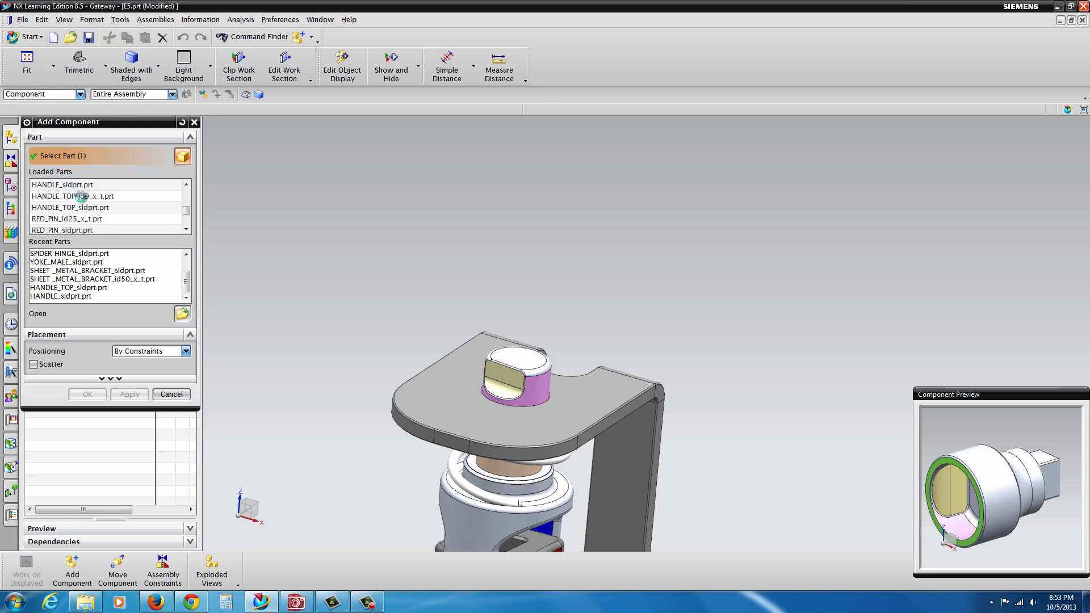
pyautogui.click(113, 396)
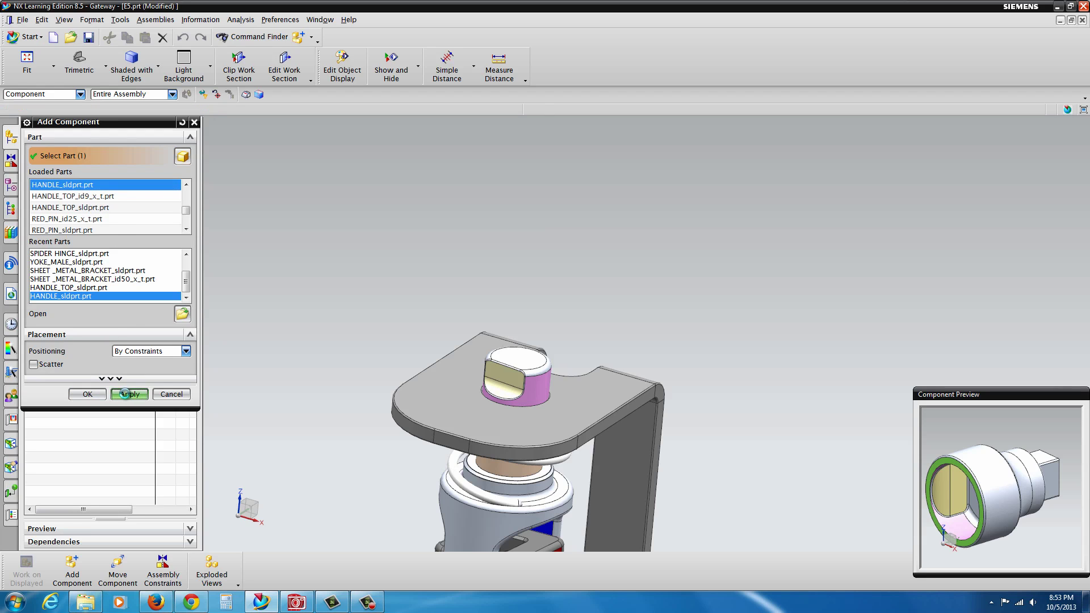
pyautogui.click(90, 287)
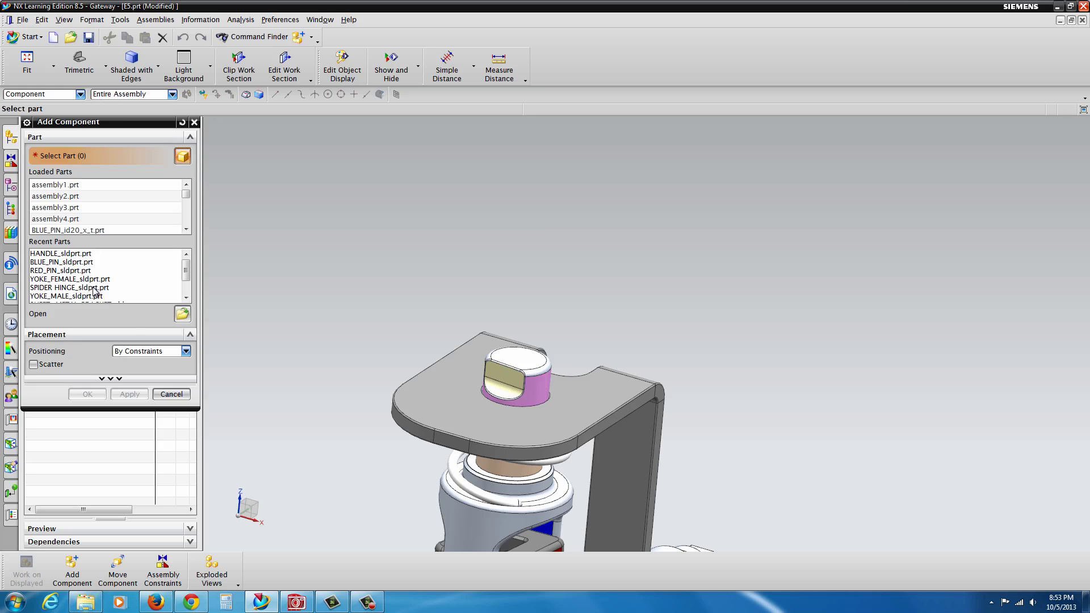
pyautogui.scroll(-3, 556, 436)
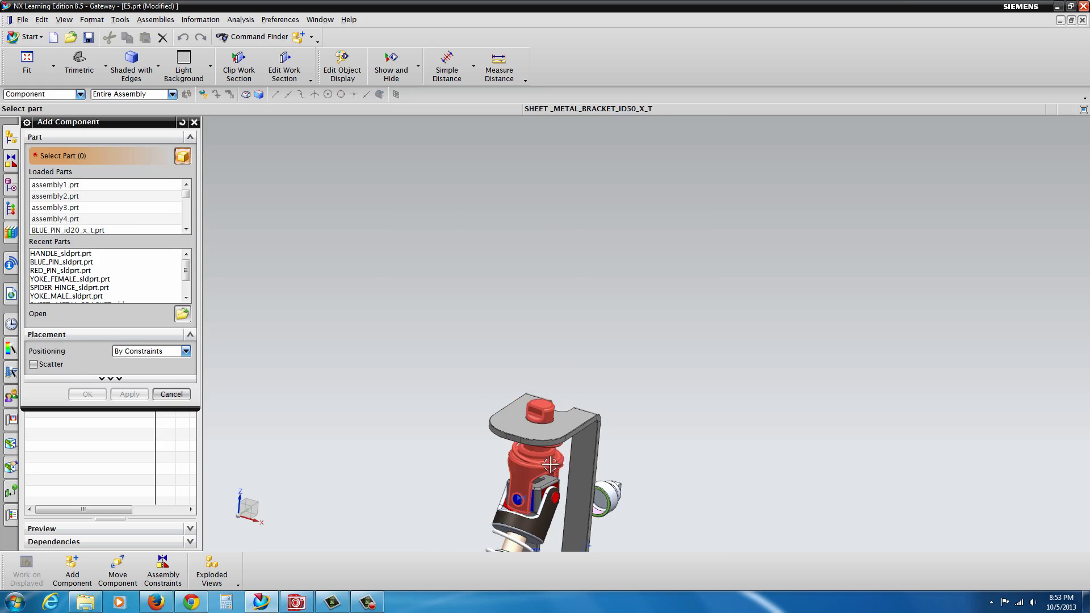
pyautogui.click(172, 394)
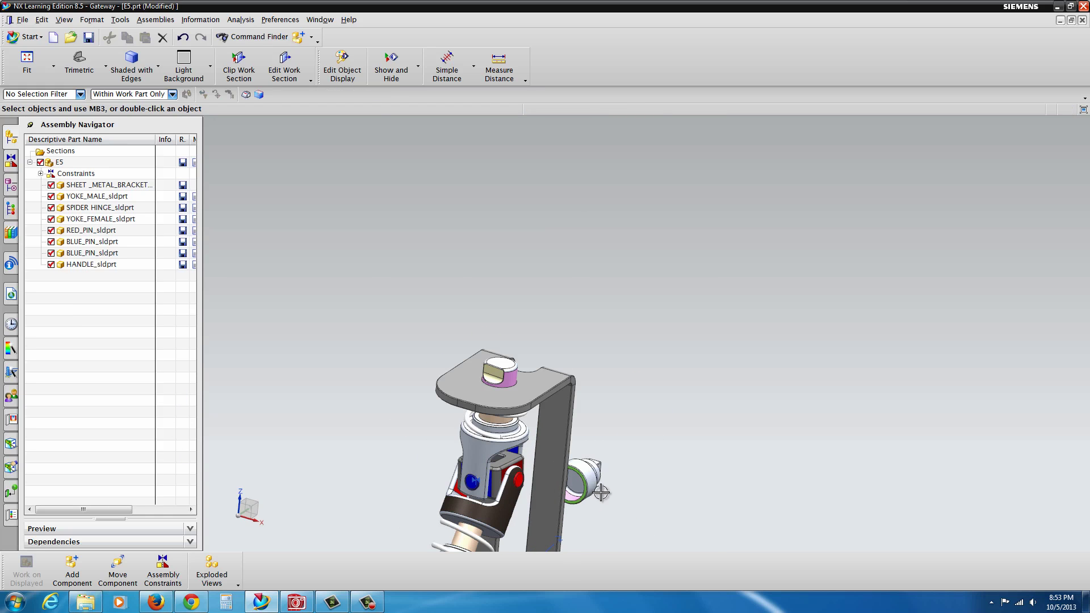
# - Move the handle above the bracket to about X -0.50, Y 2.21, Z 1.31 using Dynamic motion
pyautogui.scroll(2, 601, 493)
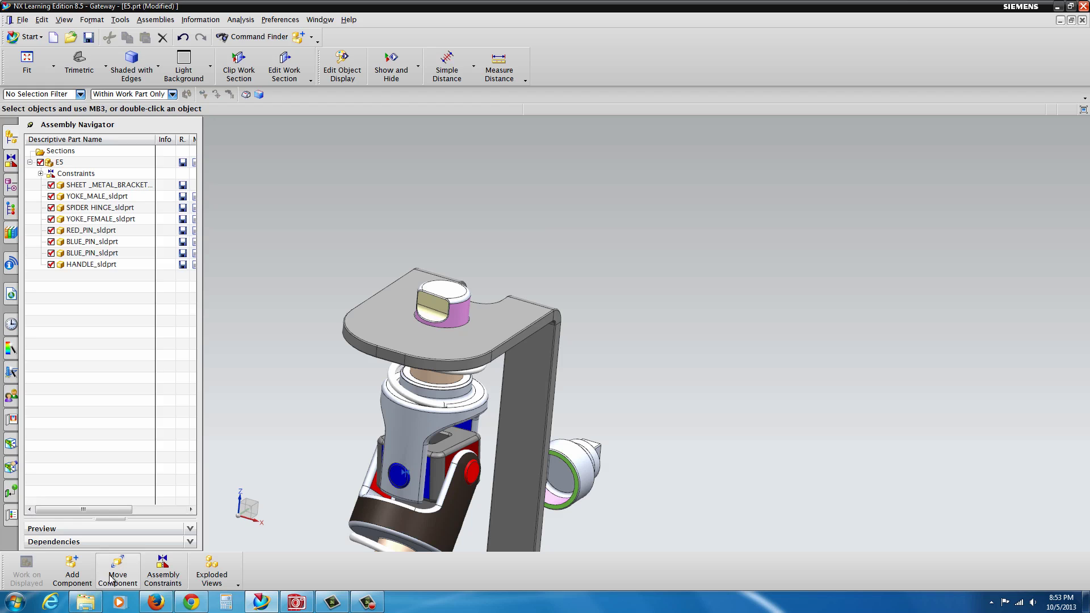
pyautogui.click(573, 471)
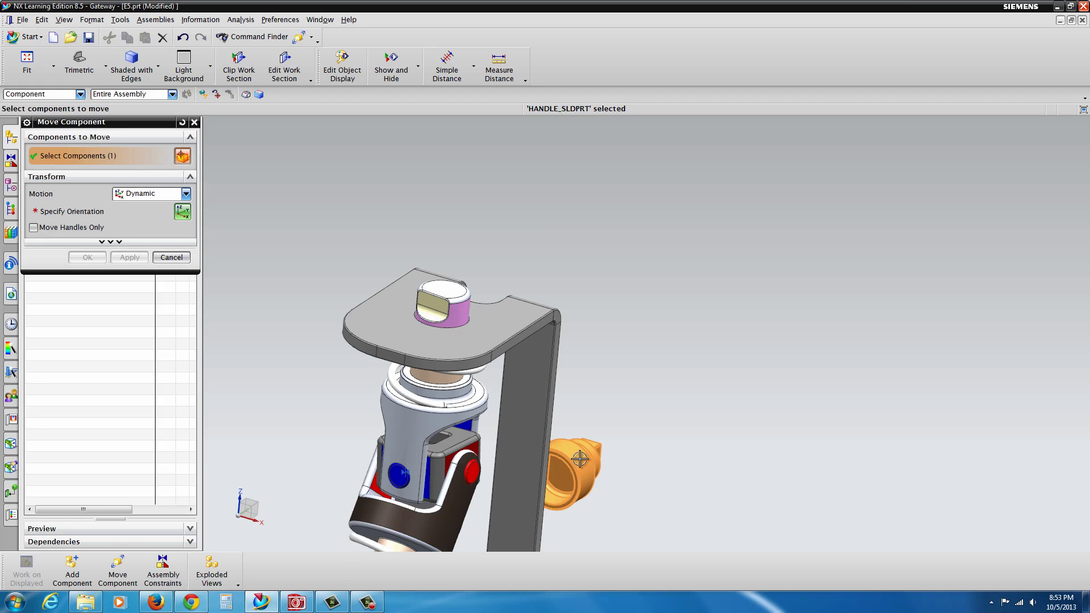
pyautogui.click(72, 214)
pyautogui.moveTo(576, 410); pyautogui.dragTo(693, 203)
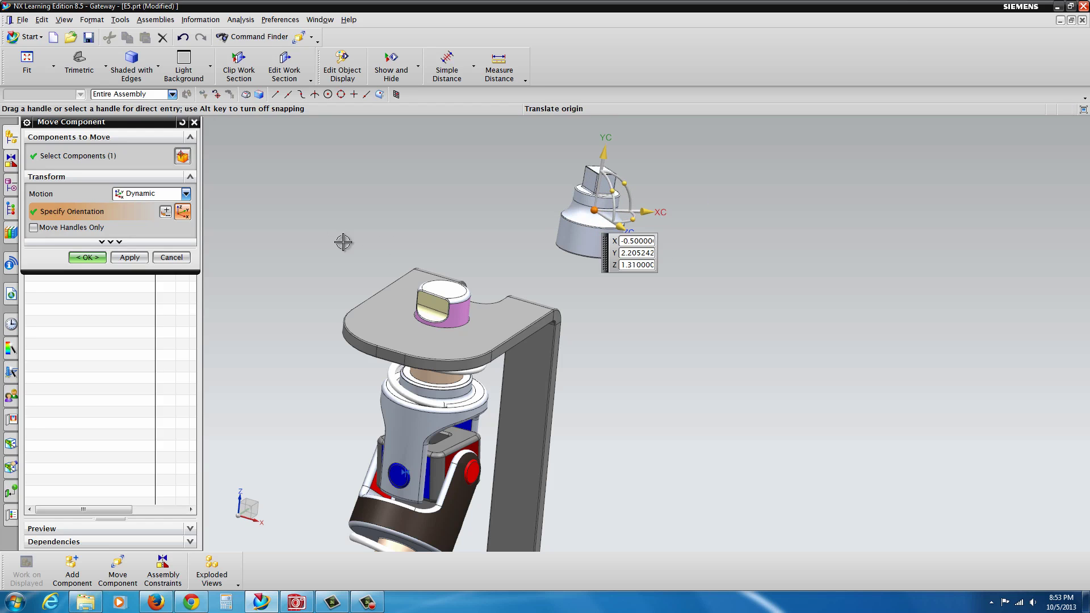
pyautogui.click(87, 257)
# - Align the handle's cylindrical body with the male yoke's pink shaft end using Touch Align with Infer Center/Axis
pyautogui.scroll(-3, 491, 272)
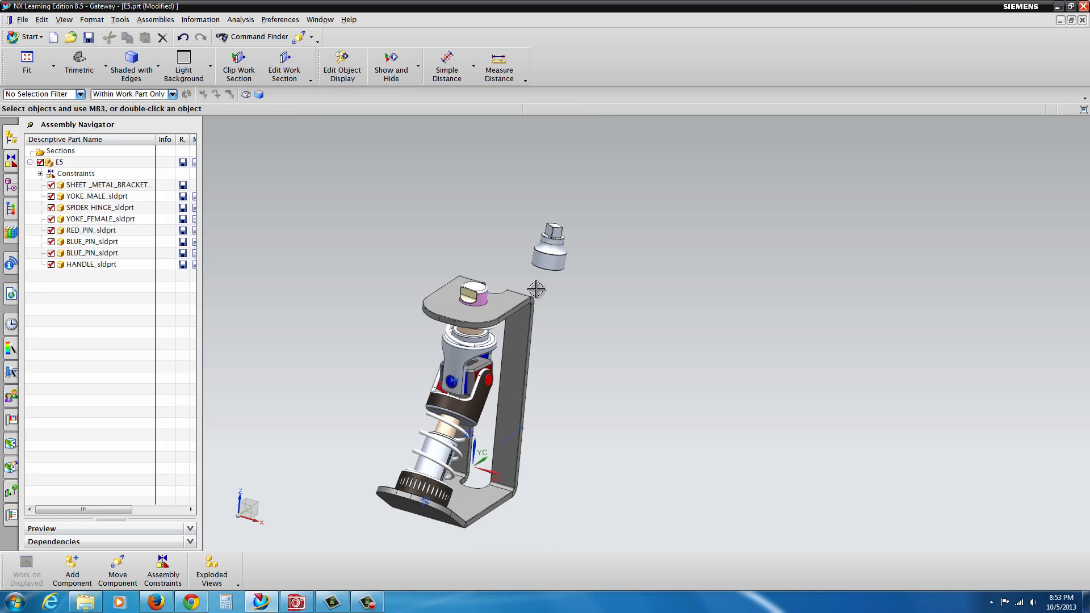
pyautogui.scroll(5, 491, 272)
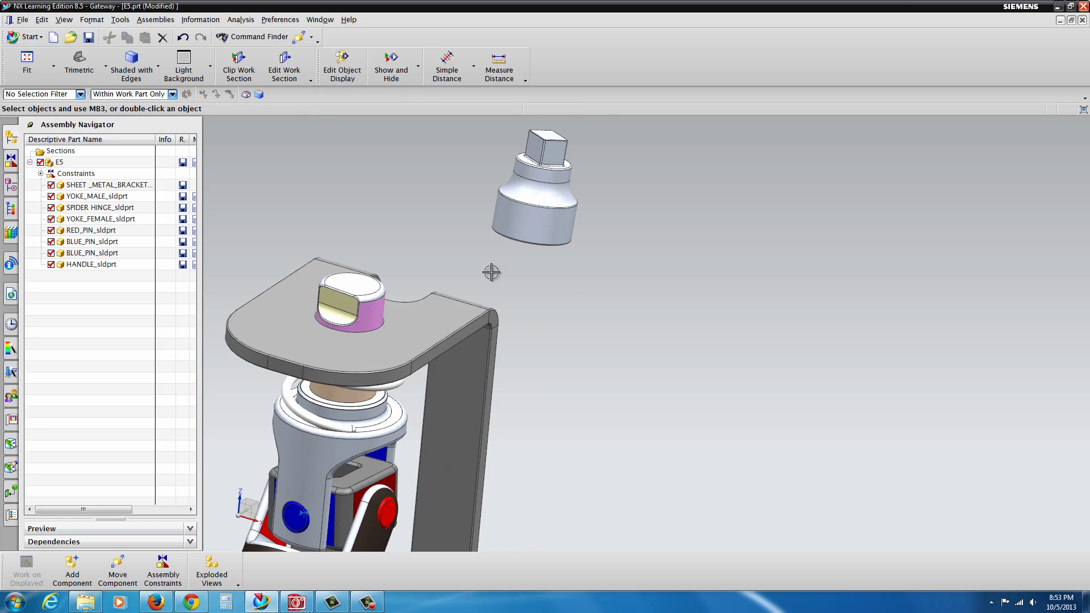
pyautogui.click(163, 571)
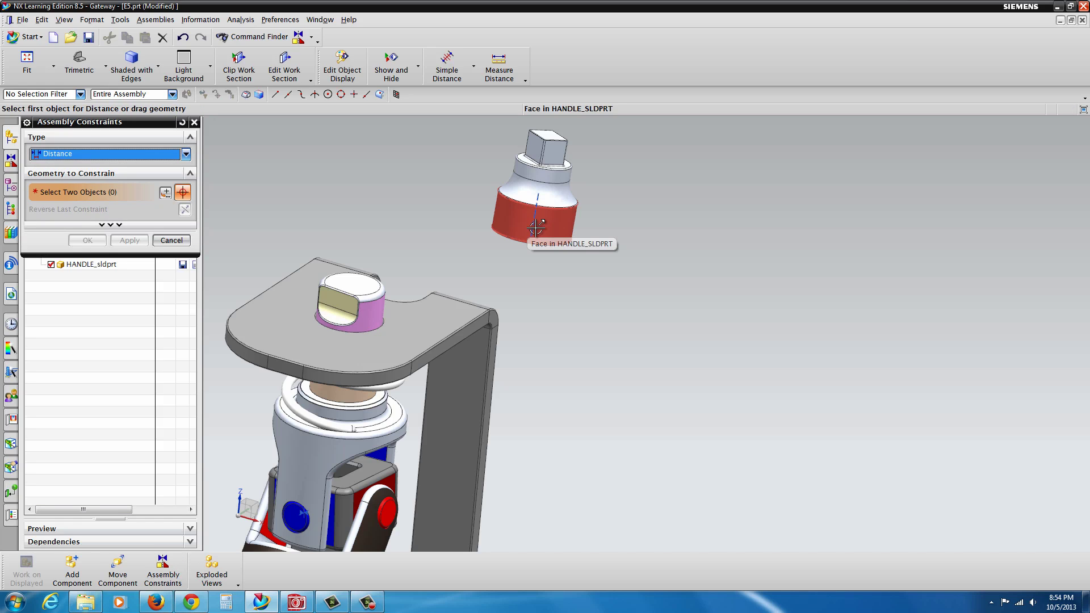
pyautogui.click(184, 157)
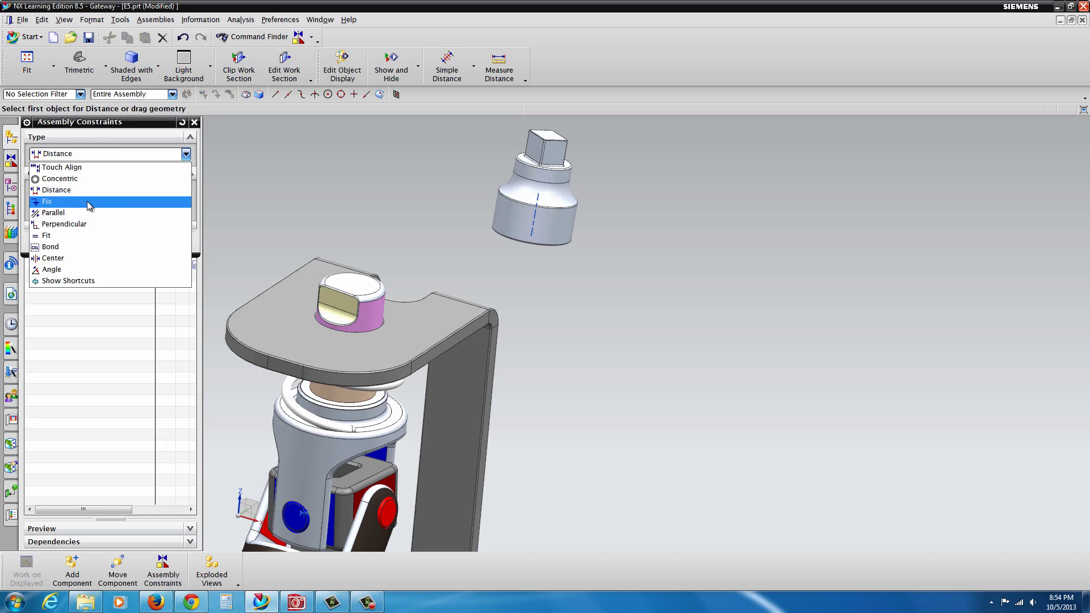
pyautogui.click(88, 168)
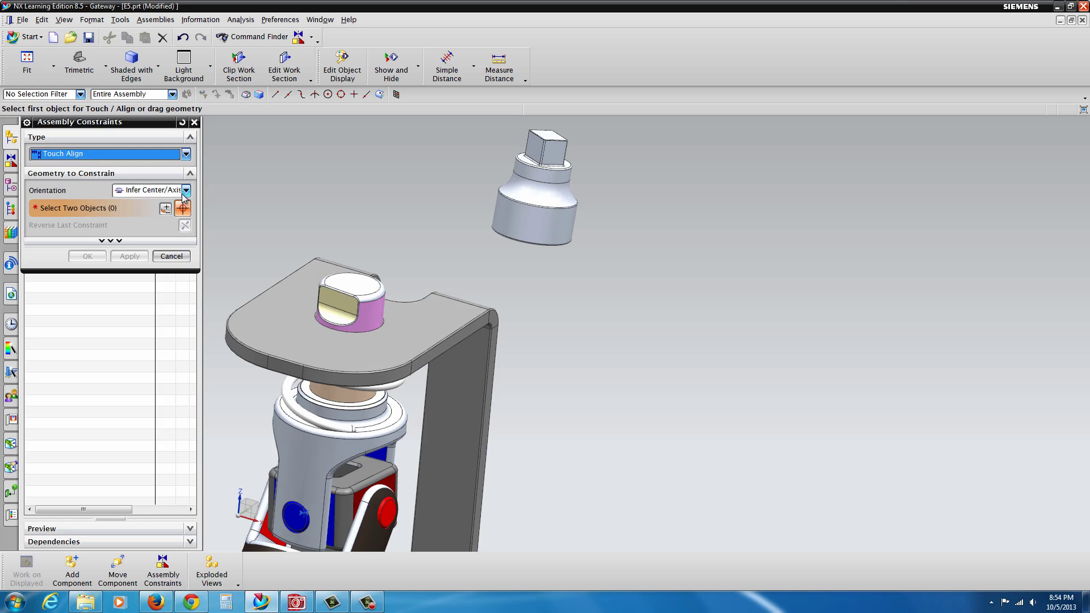
pyautogui.click(551, 227)
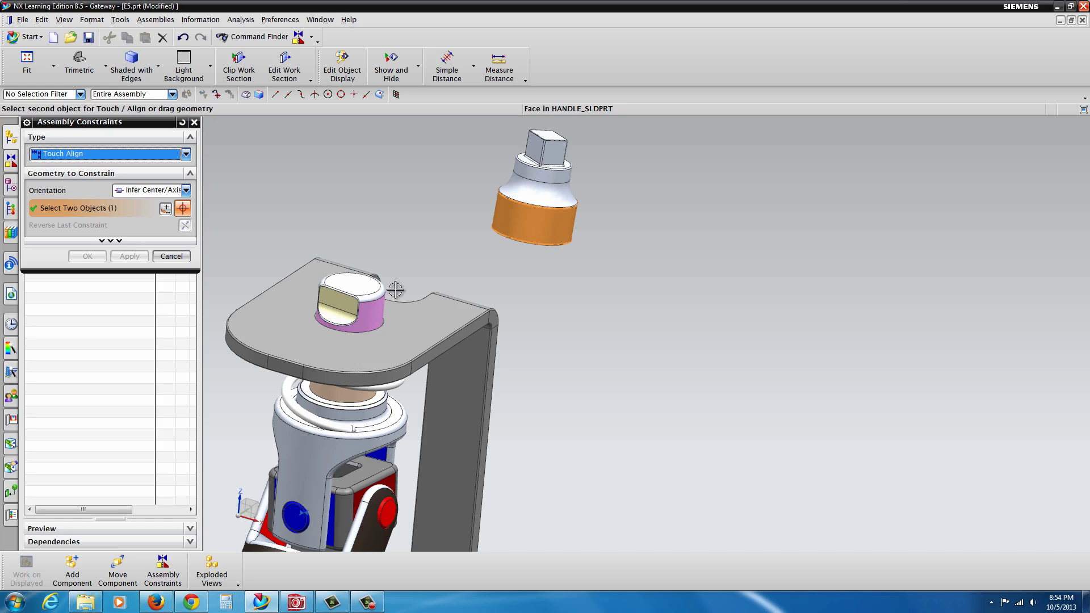
pyautogui.click(373, 314)
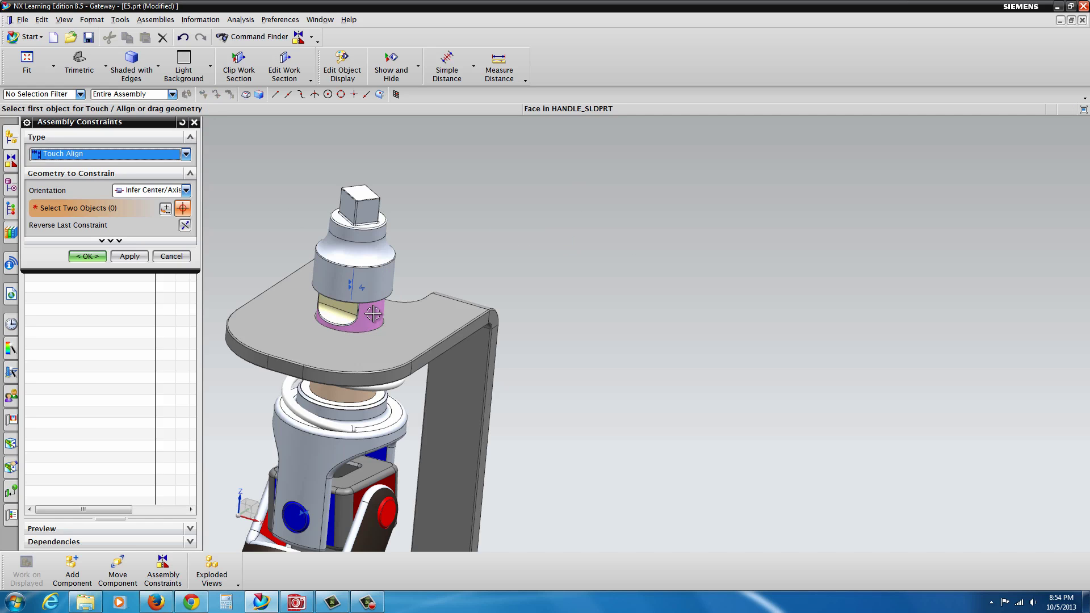
pyautogui.click(129, 256)
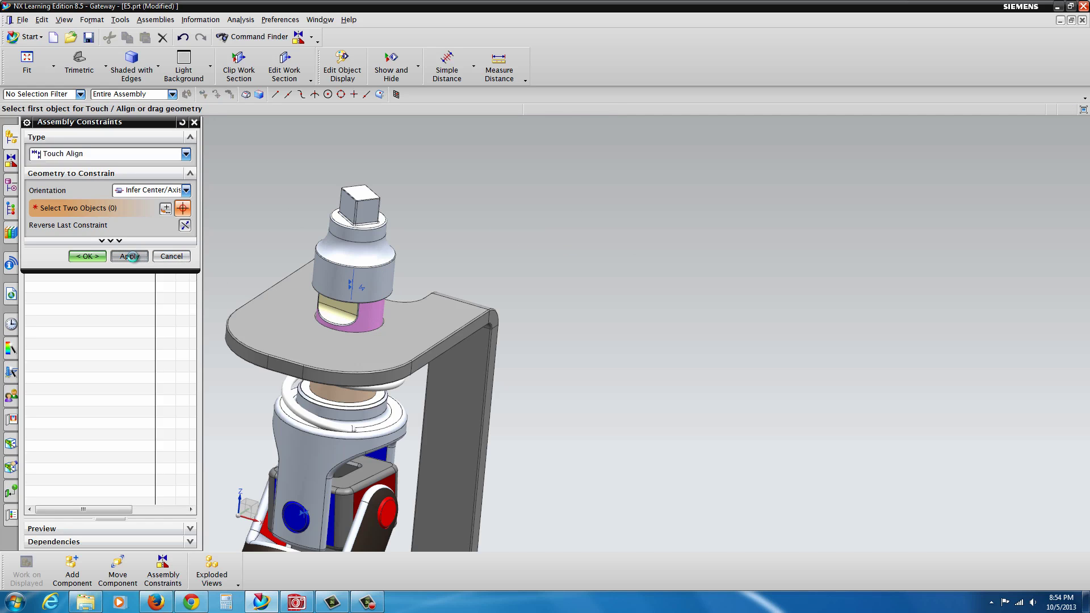
# - Move the handle upward along the shared axis, clear of the male yoke's shaft end, using Dynamic motion
pyautogui.click(119, 573)
pyautogui.click(358, 255)
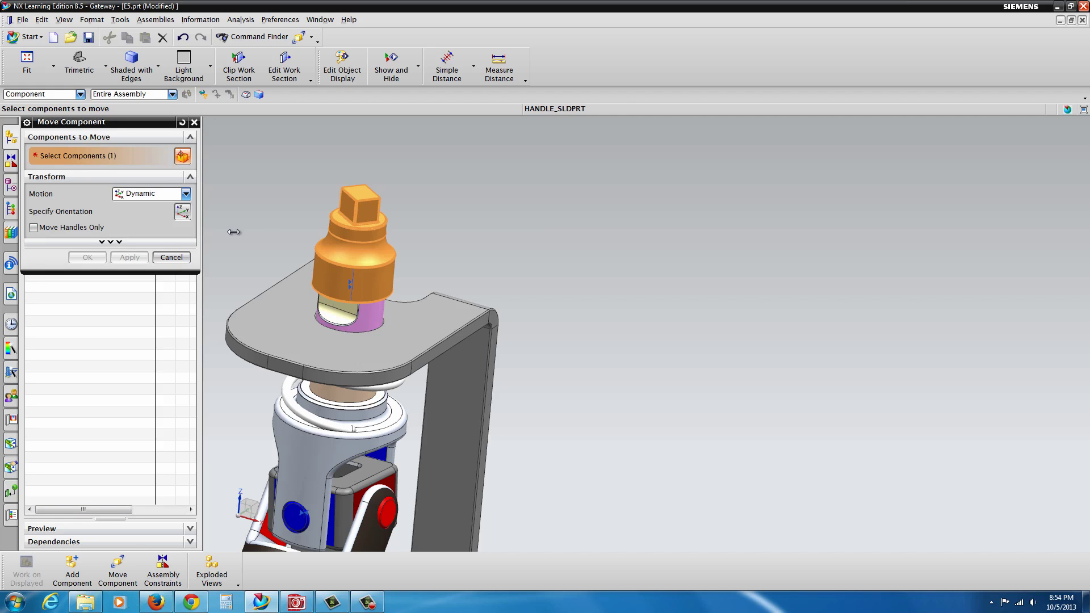
pyautogui.middleClick(359, 250)
pyautogui.moveTo(364, 186); pyautogui.dragTo(384, 64)
pyautogui.click(86, 257)
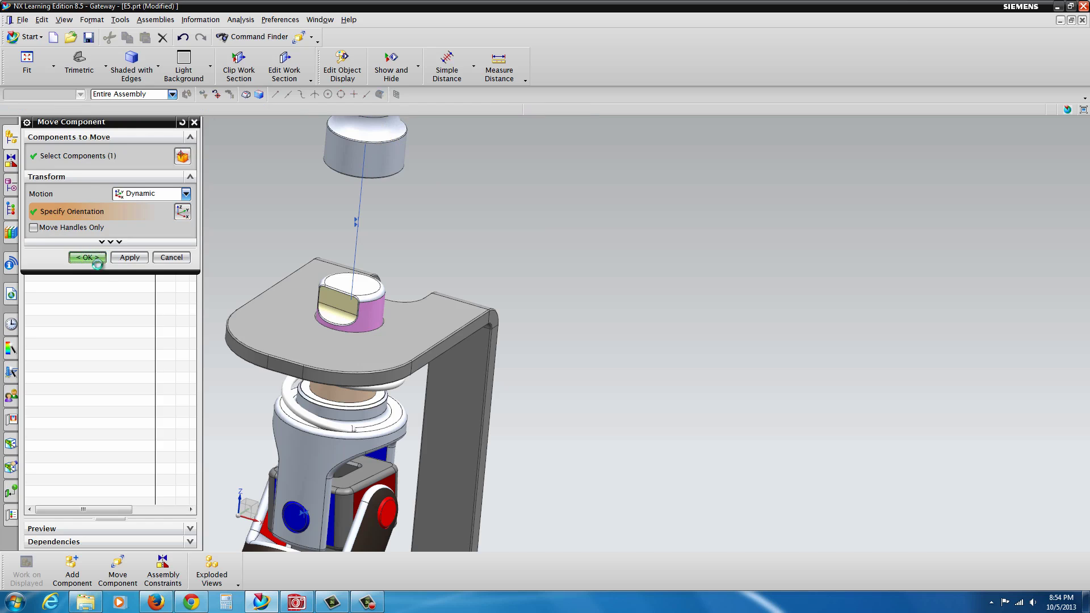
# - Constrain the flat face inside the handle's bore to the male yoke's shaft flat using Touch Align with Prefer Touch orientation
pyautogui.scroll(-3, 291, 415)
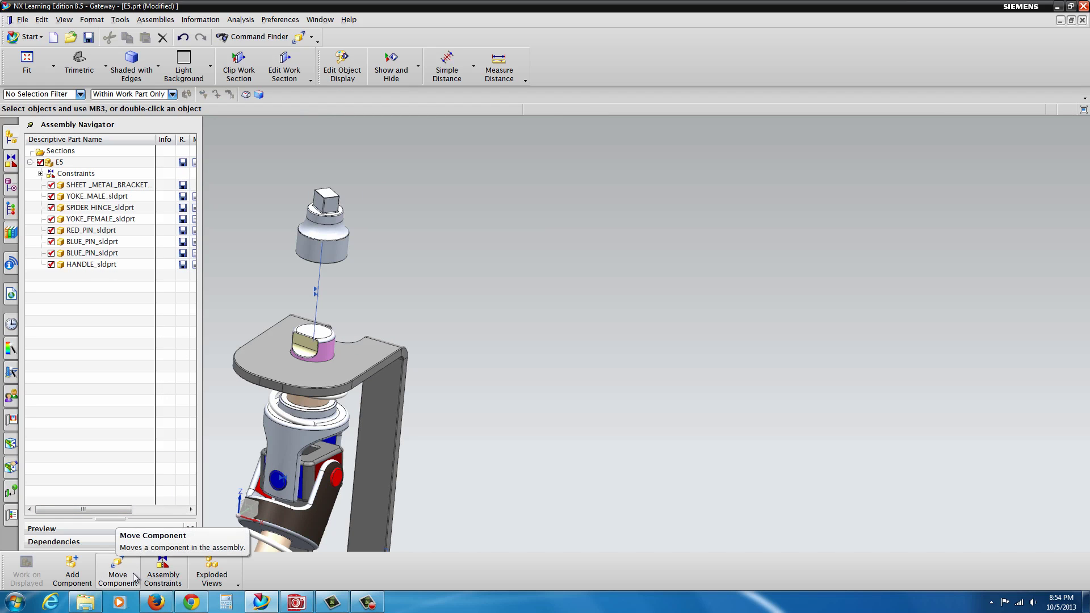
pyautogui.click(162, 569)
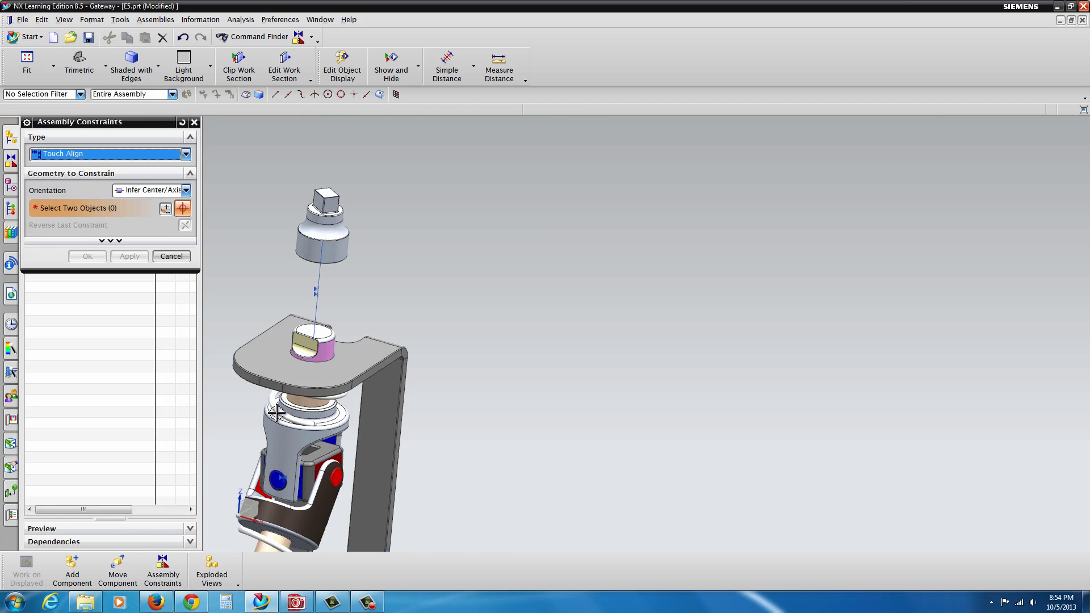
pyautogui.click(185, 190)
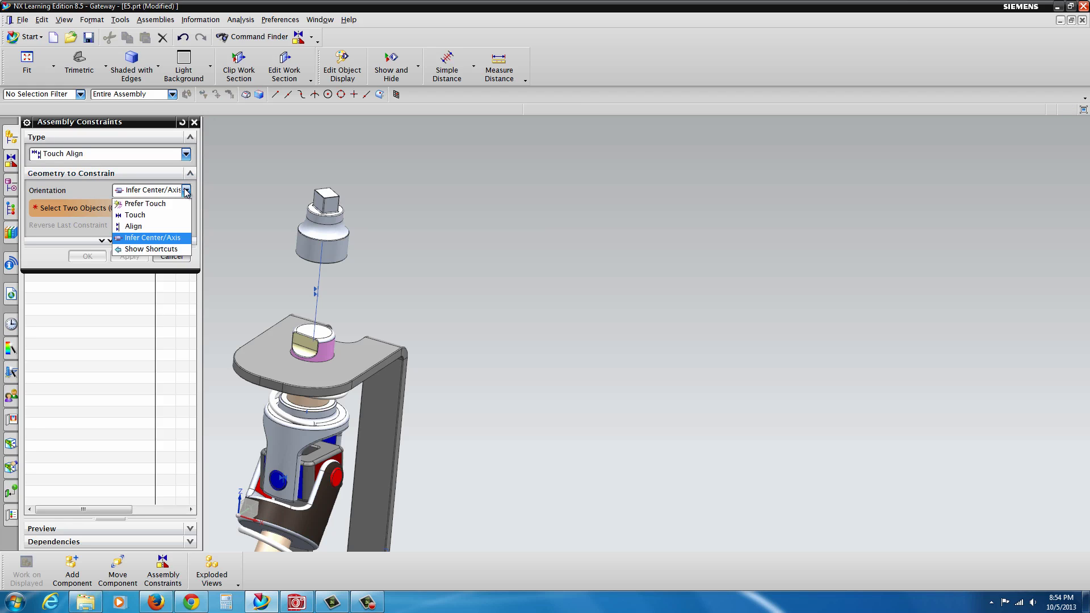
pyautogui.click(158, 219)
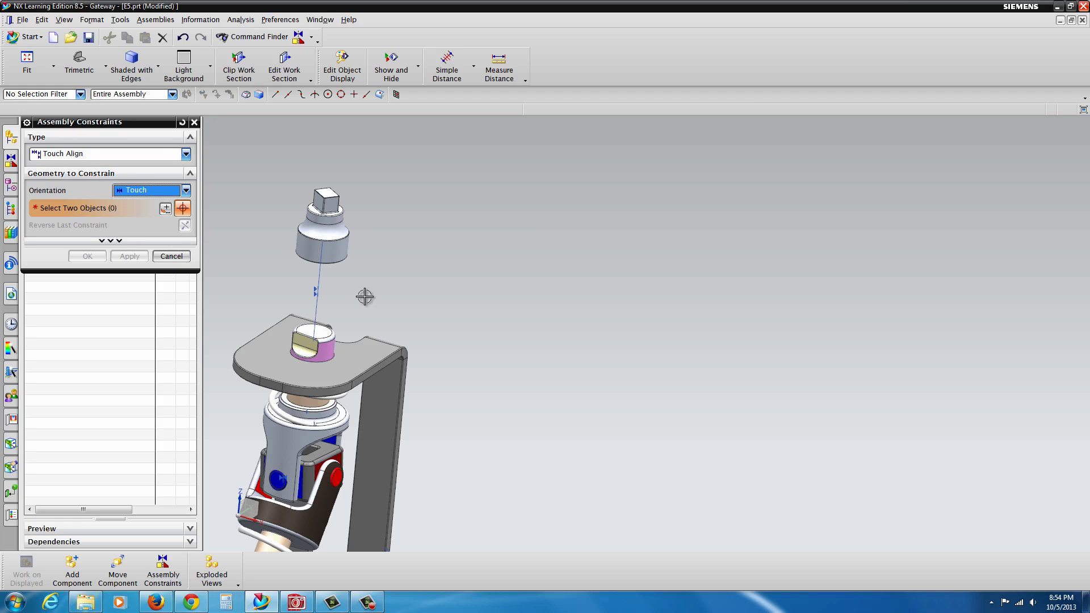
pyautogui.click(185, 190)
pyautogui.click(186, 192)
pyautogui.moveTo(344, 286); pyautogui.dragTo(399, 306, button='middle')
pyautogui.scroll(3, 356, 299)
pyautogui.scroll(3, 347, 284)
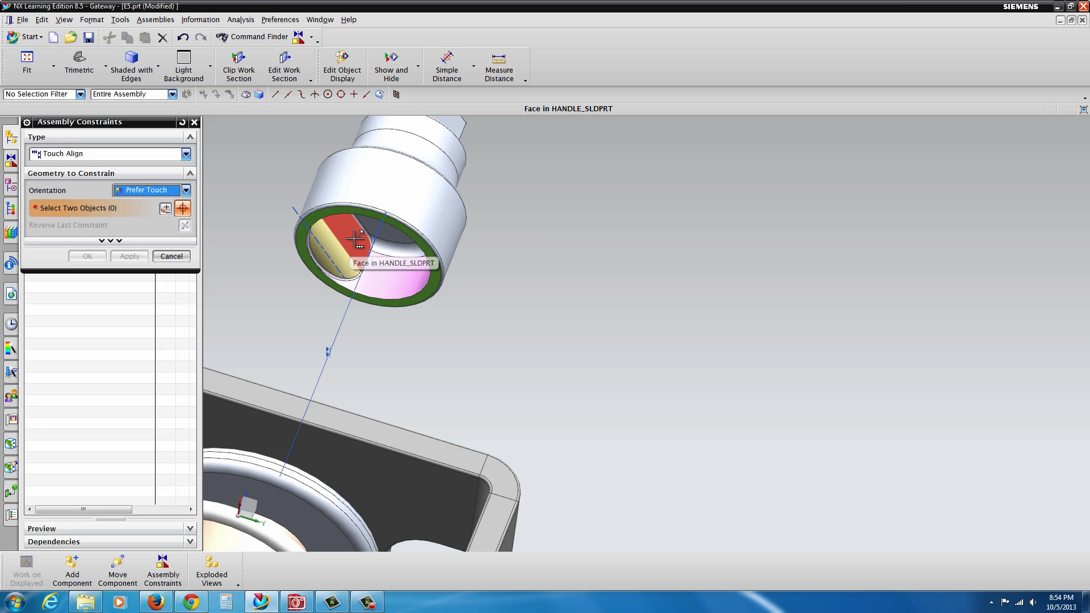
pyautogui.moveTo(356, 238)
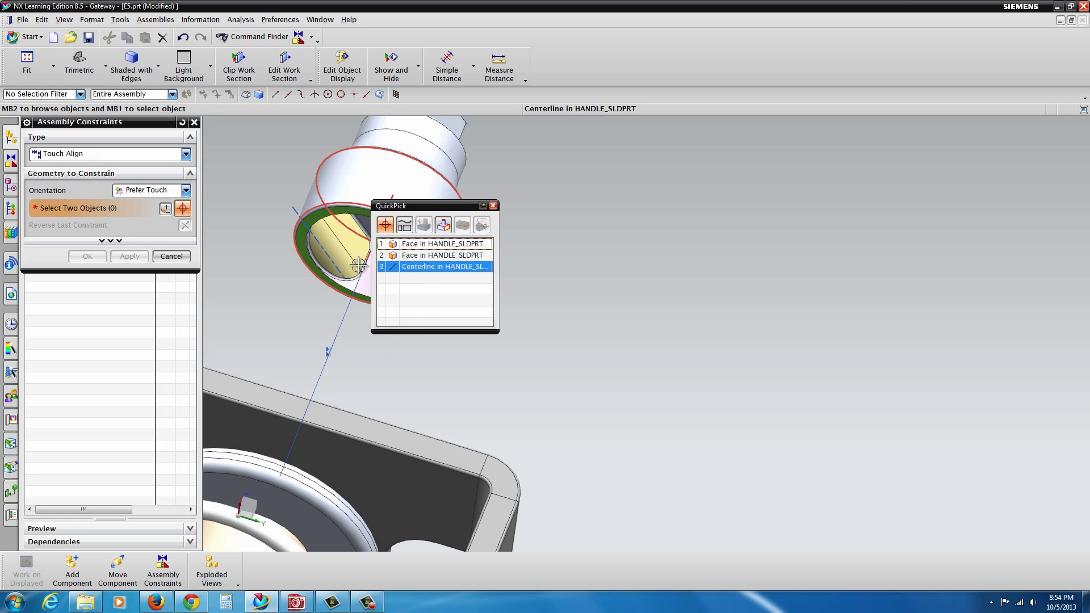
pyautogui.click(400, 254)
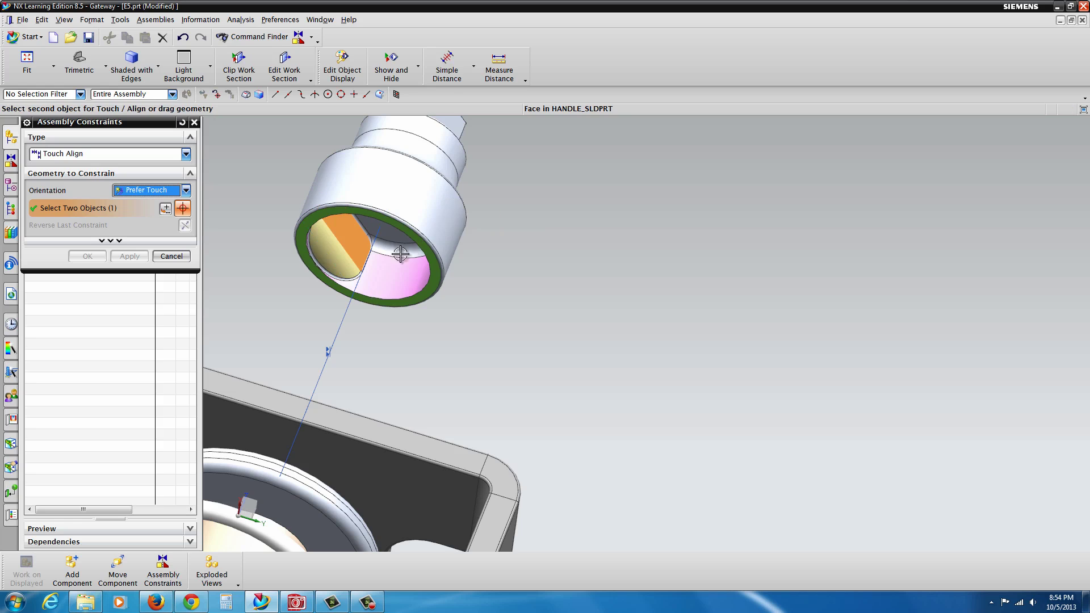
pyautogui.scroll(-2, 400, 254)
pyautogui.moveTo(400, 334); pyautogui.dragTo(401, 522, button='middle')
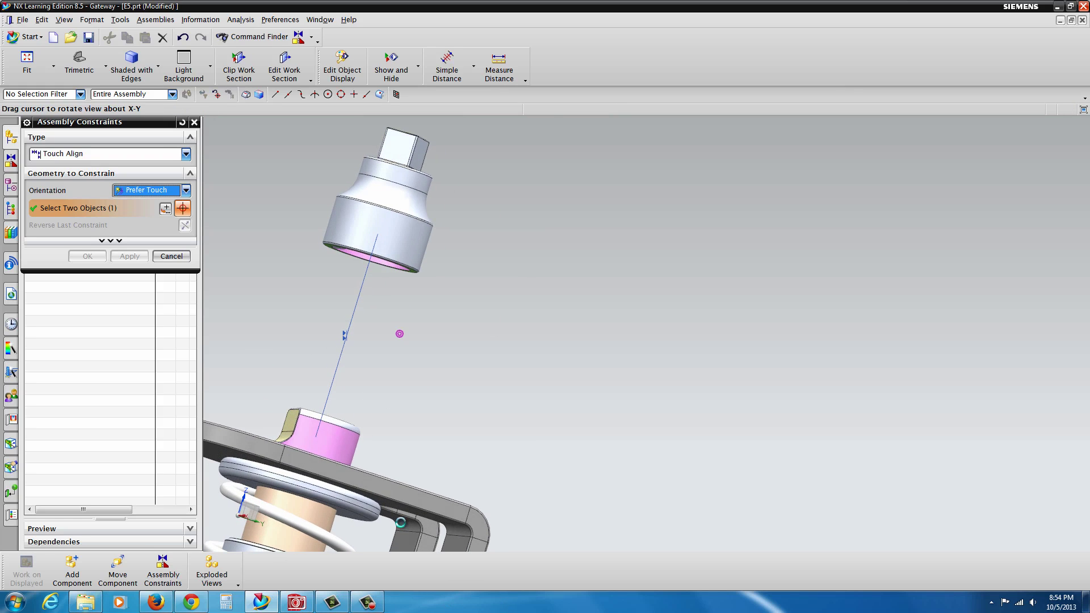
pyautogui.click(289, 422)
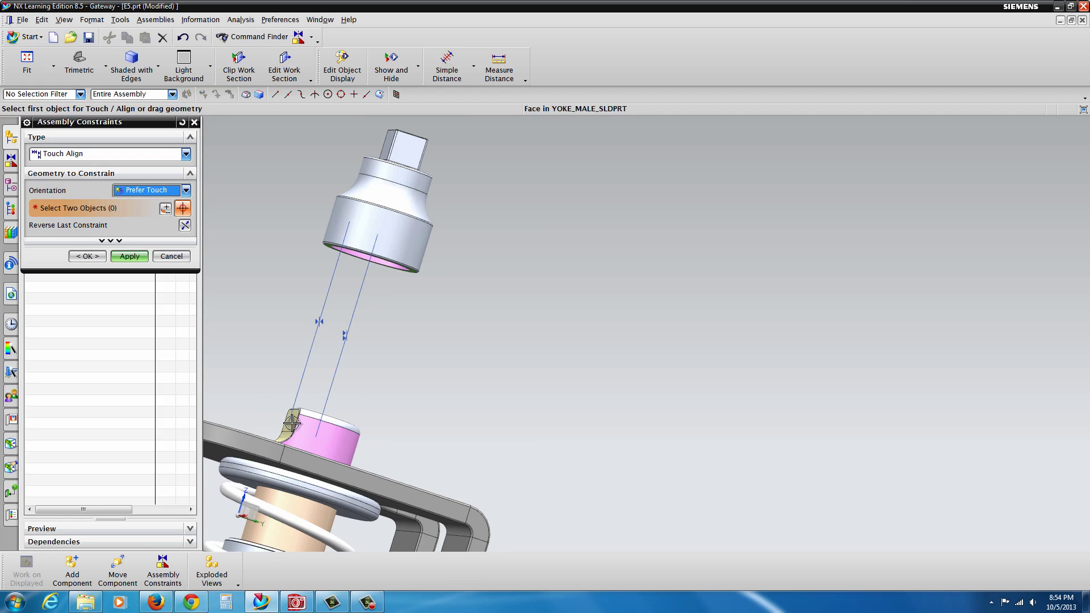
pyautogui.click(129, 256)
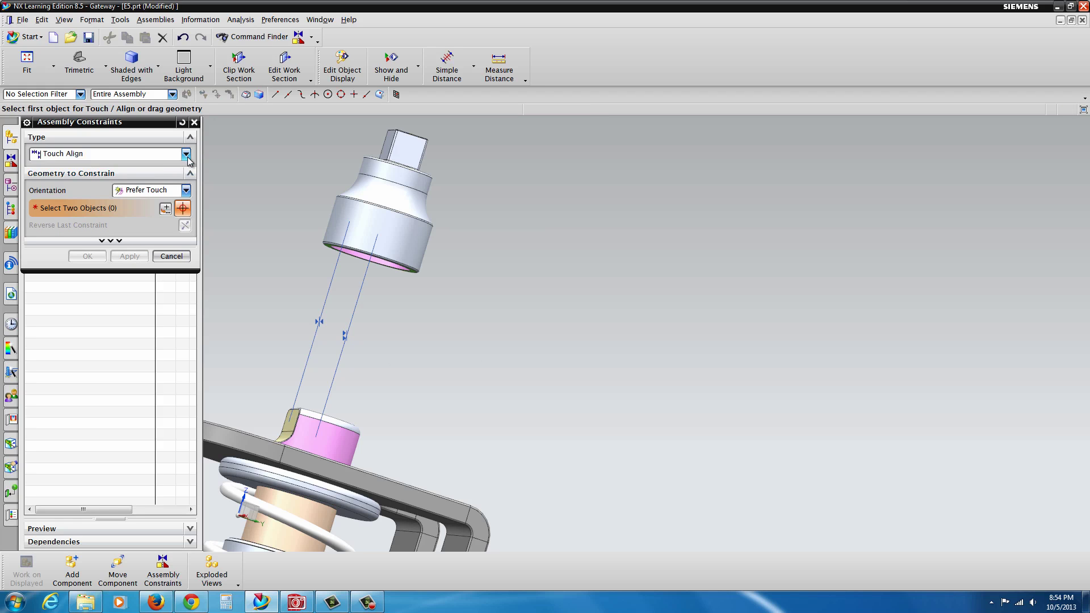
pyautogui.click(113, 154)
pyautogui.click(61, 167)
pyautogui.scroll(-5, 411, 263)
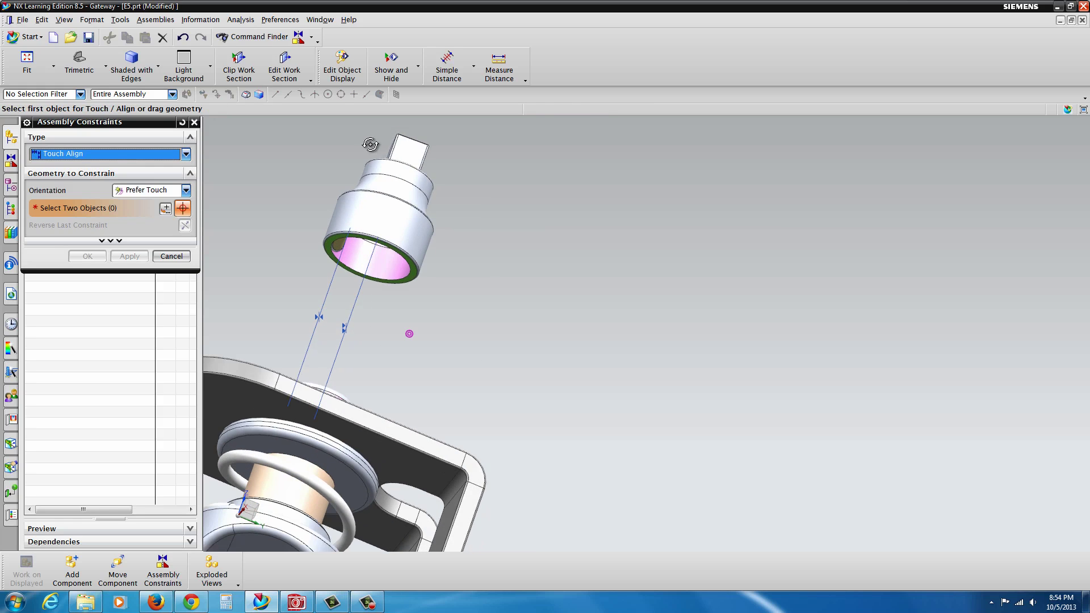
pyautogui.click(449, 262)
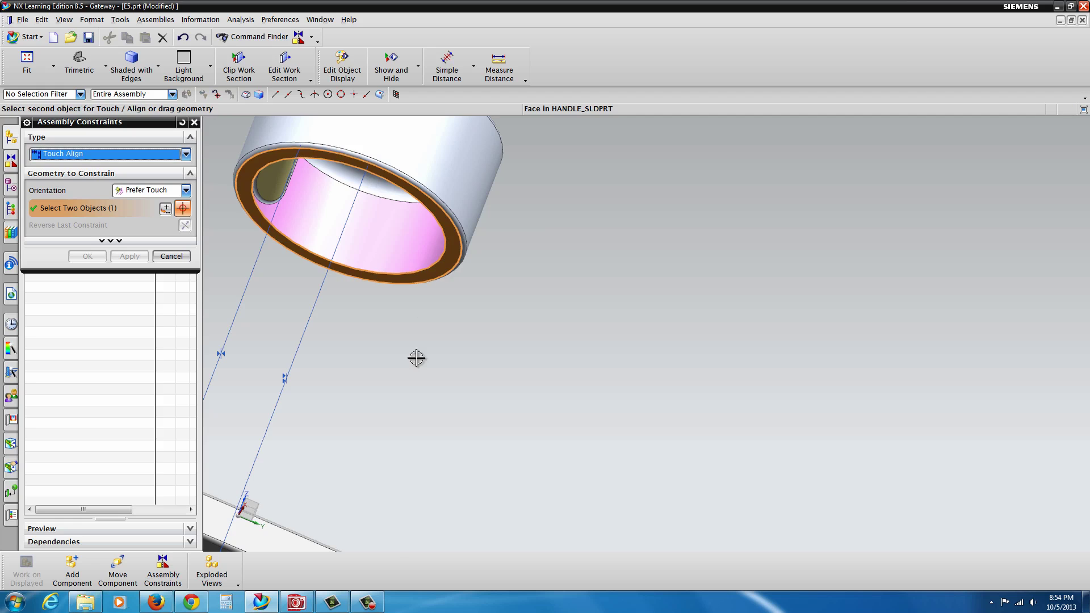
pyautogui.scroll(5, 406, 420)
pyautogui.moveTo(406, 421); pyautogui.dragTo(289, 442, button='middle')
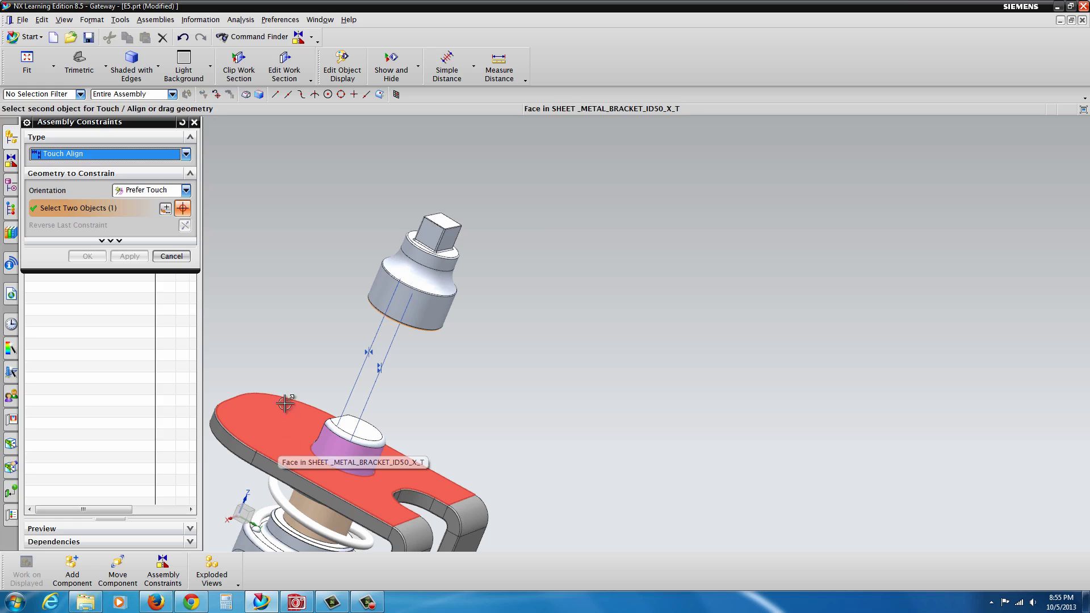
pyautogui.click(185, 154)
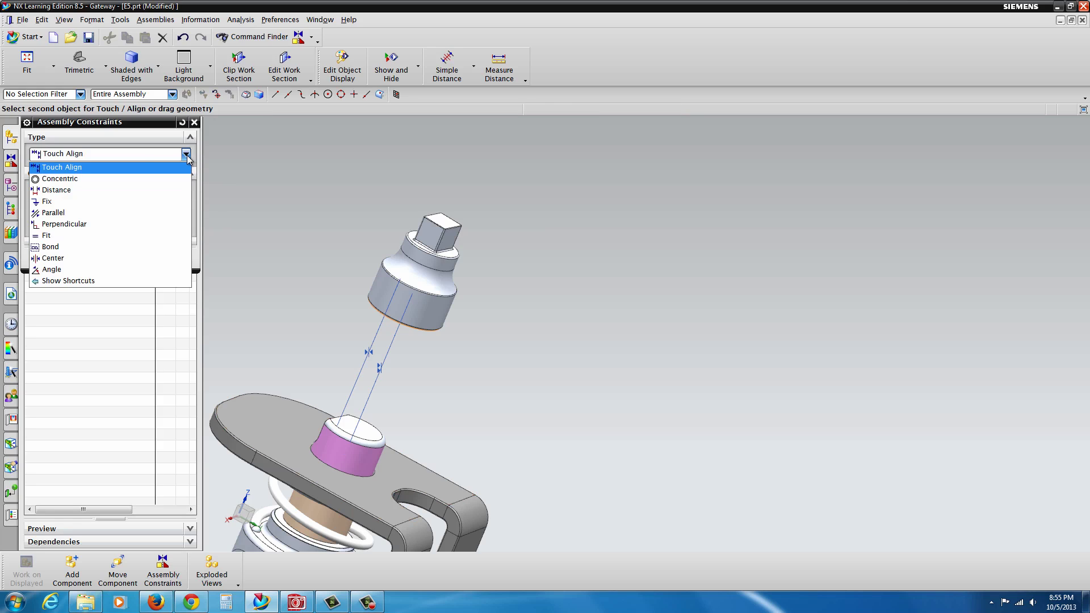
pyautogui.click(78, 192)
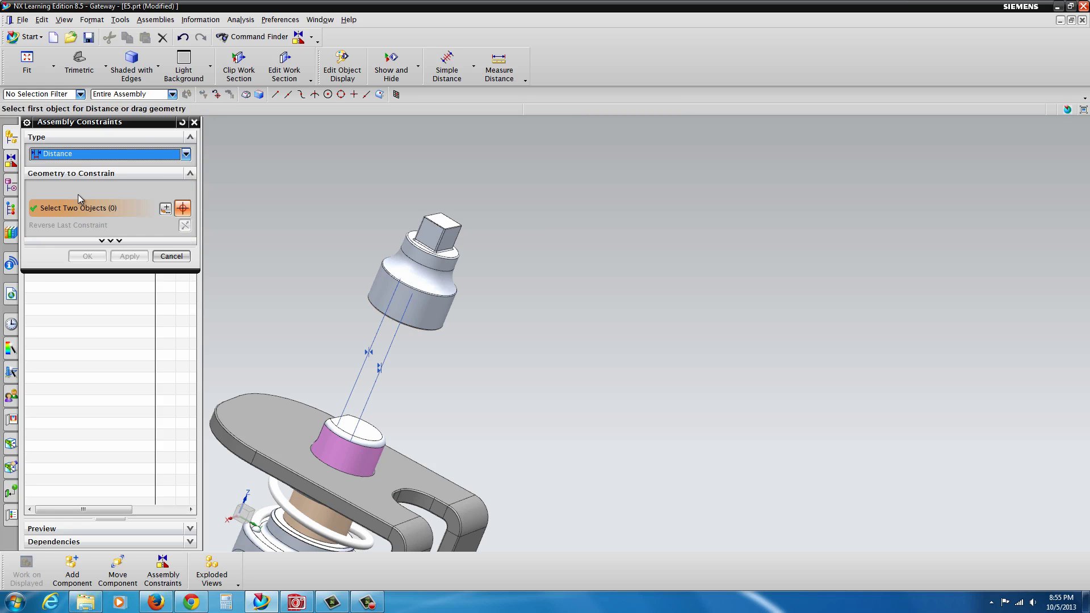
pyautogui.click(295, 451)
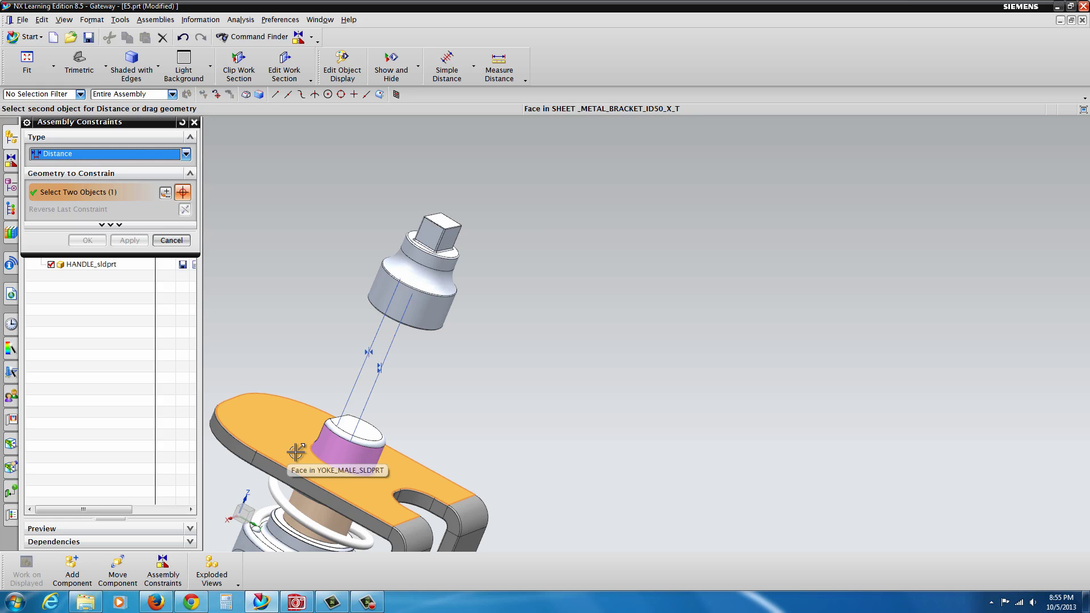
pyautogui.moveTo(438, 419); pyautogui.dragTo(545, 134, button='middle')
pyautogui.moveTo(280, 266); pyautogui.dragTo(292, 363, button='middle')
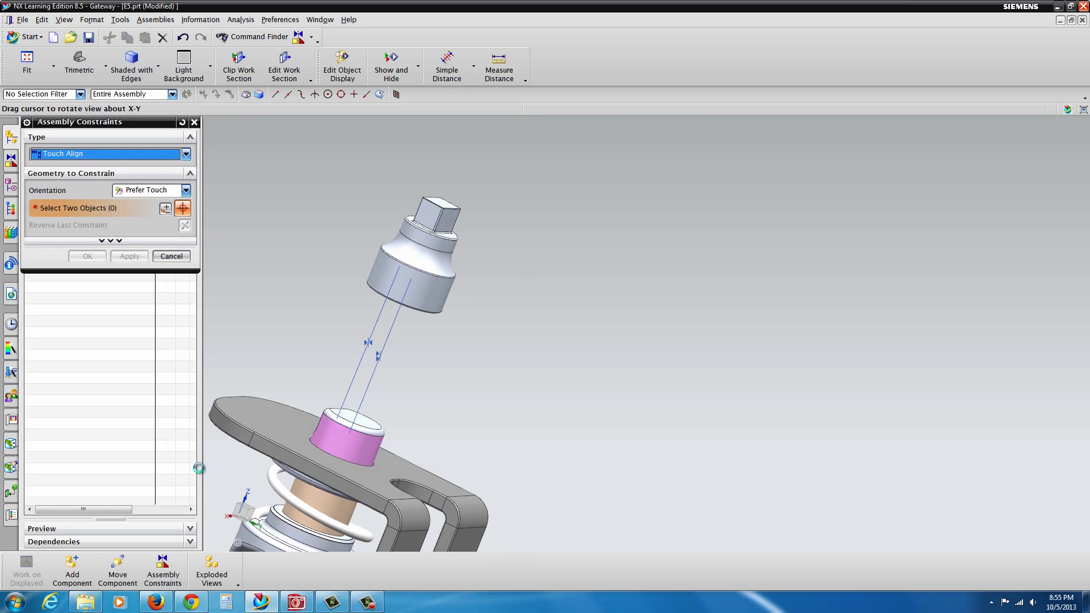
# - Add a 0.01 in Distance constraint between the bracket's upper face and the handle's open-end ring face
pyautogui.click(185, 154)
pyautogui.click(80, 192)
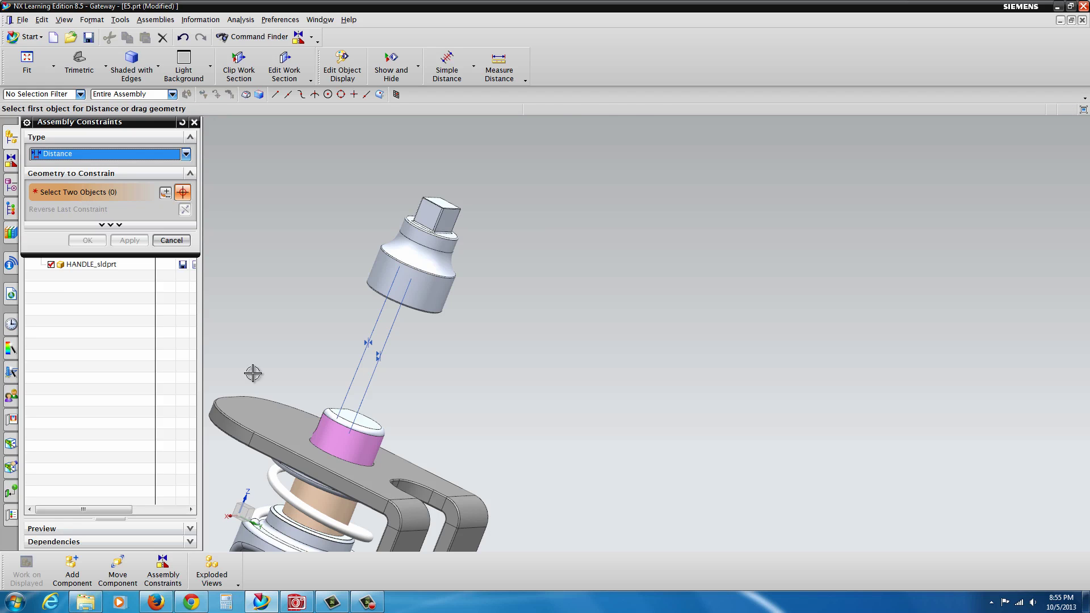
pyautogui.click(279, 418)
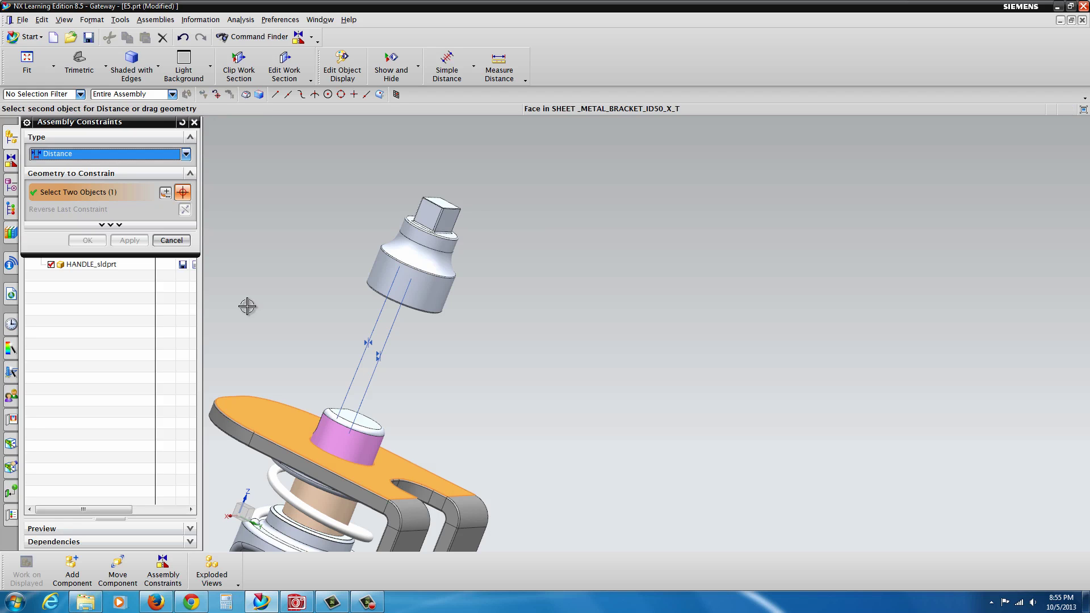
pyautogui.click(183, 194)
pyautogui.moveTo(334, 367); pyautogui.dragTo(393, 250, button='middle')
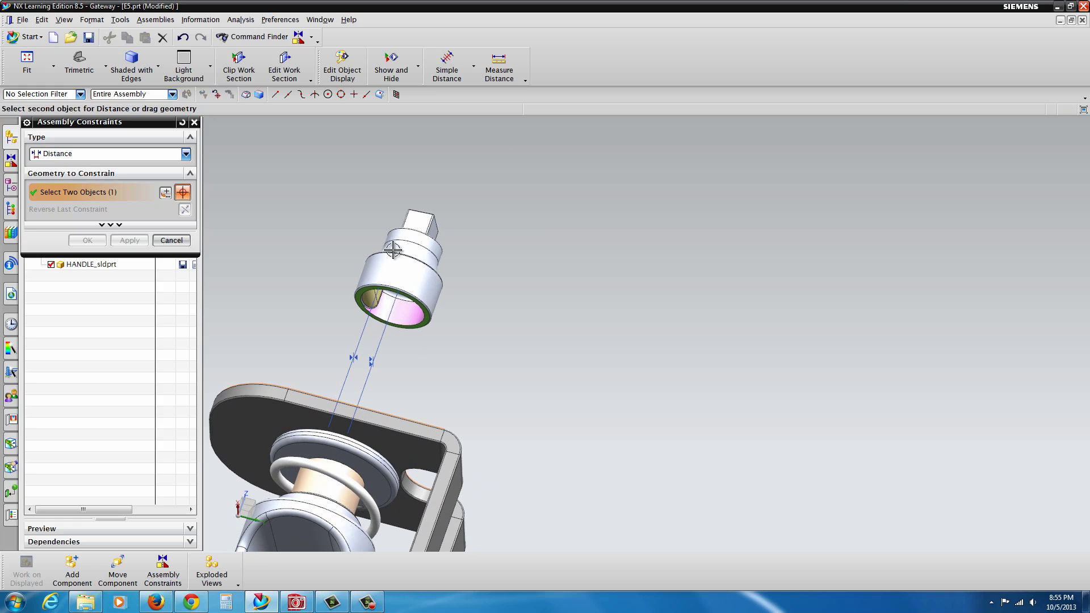
pyautogui.click(427, 321)
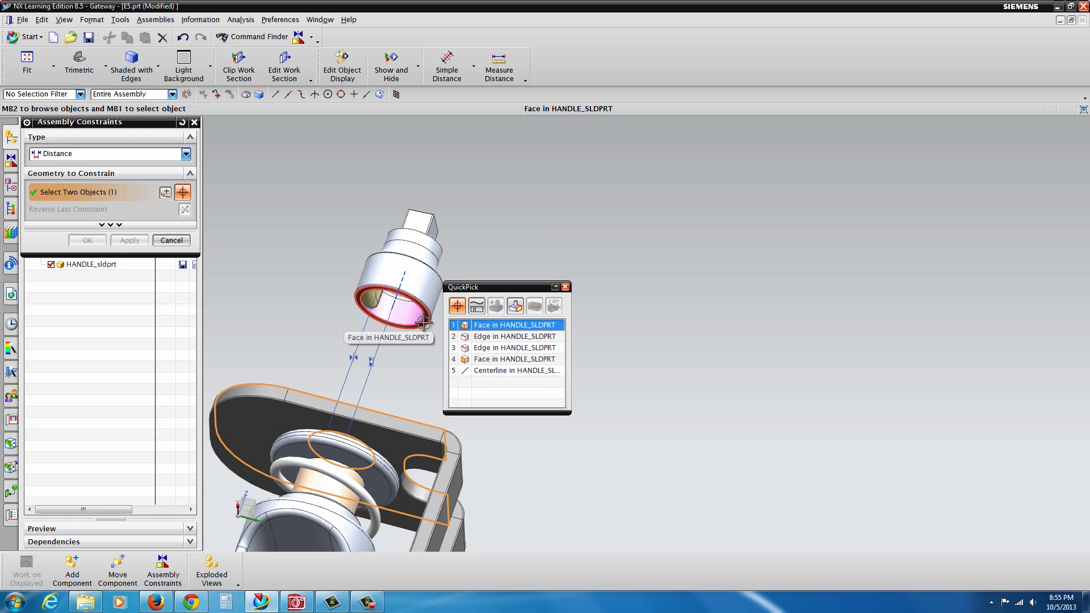
pyautogui.click(500, 325)
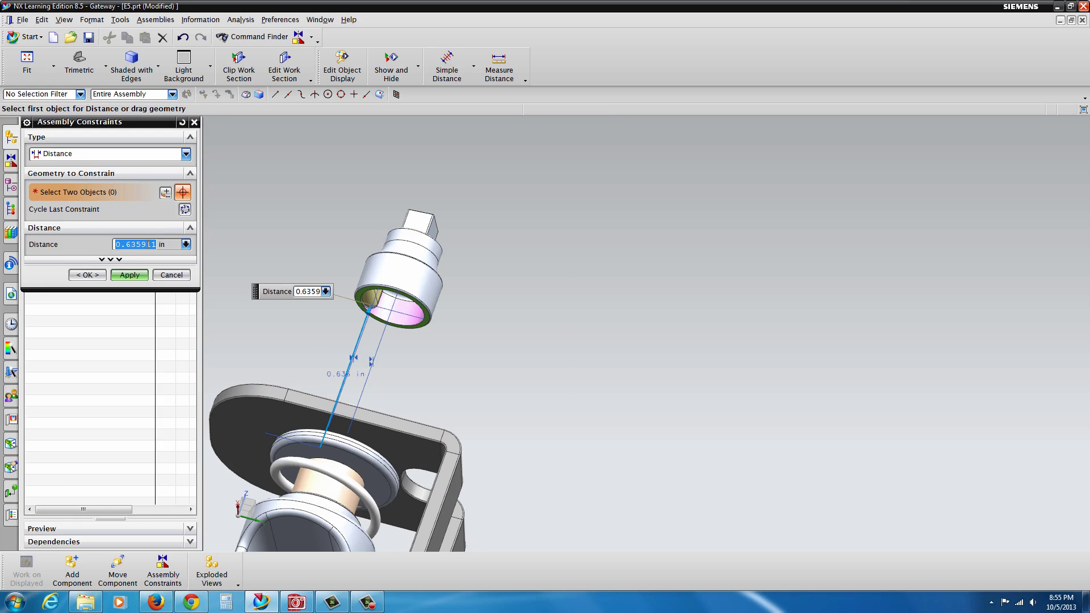
pyautogui.press('Return')
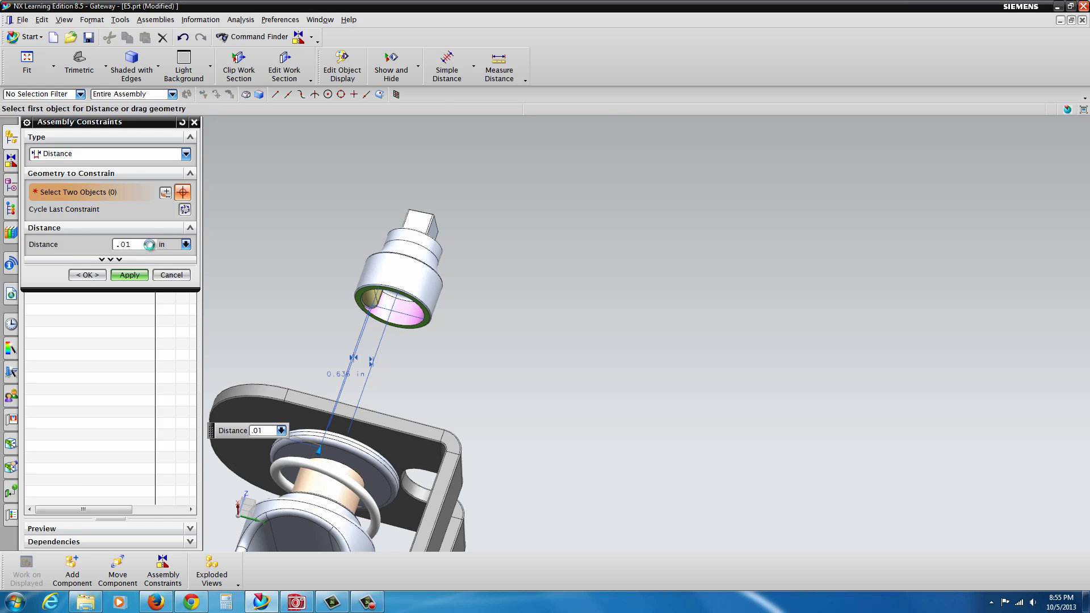
pyautogui.click(87, 274)
# - Add HANDLE_TOP_sldprt.prt to the assembly with By Constraints positioning, leaving it without any constraints
pyautogui.moveTo(295, 340); pyautogui.dragTo(253, 372, button='middle')
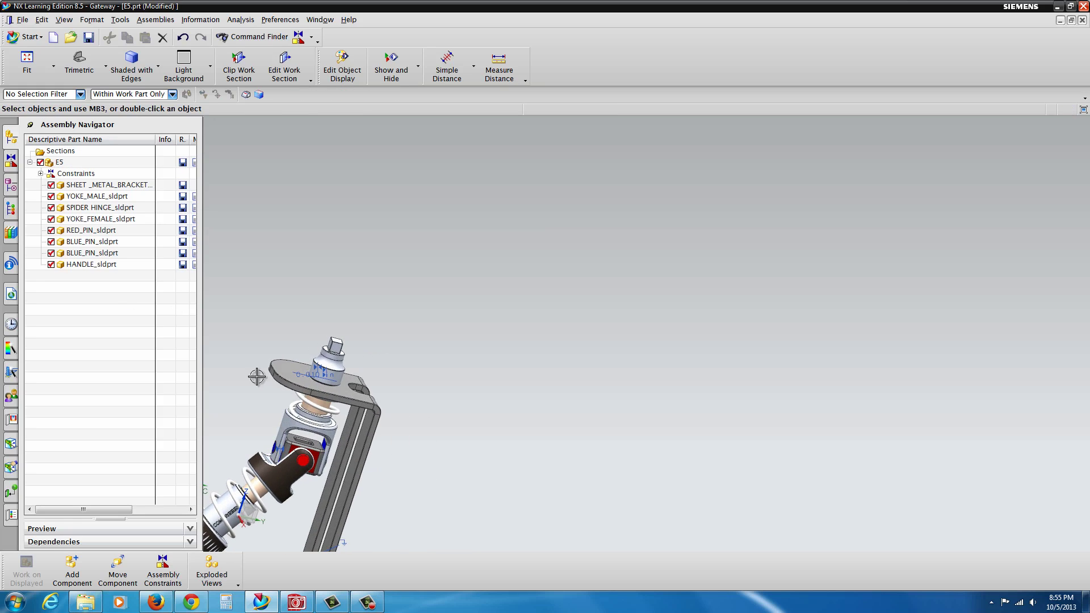
pyautogui.scroll(2, 267, 378)
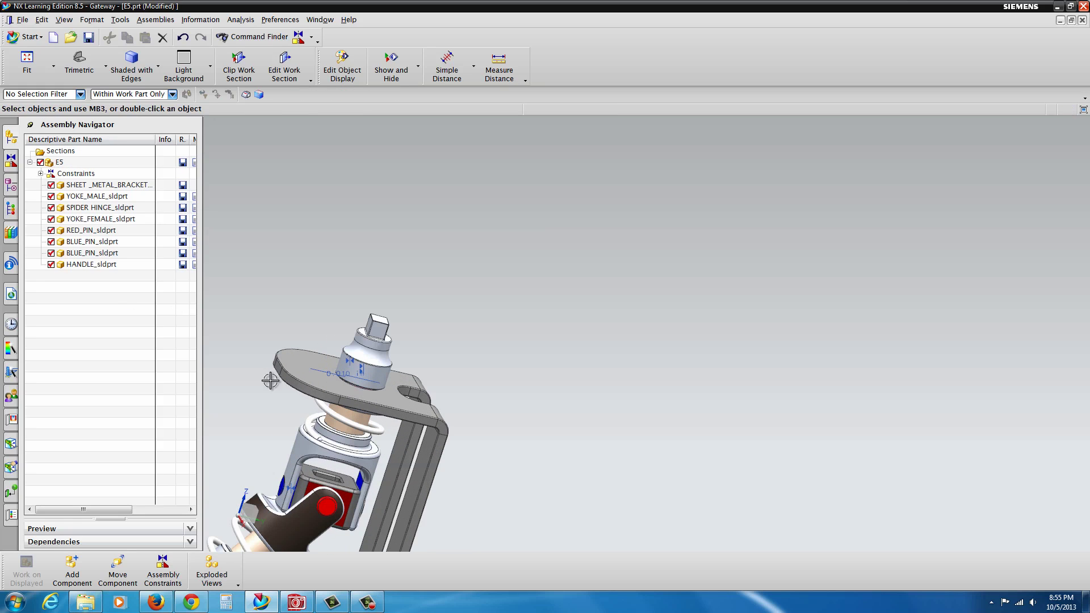
pyautogui.click(72, 570)
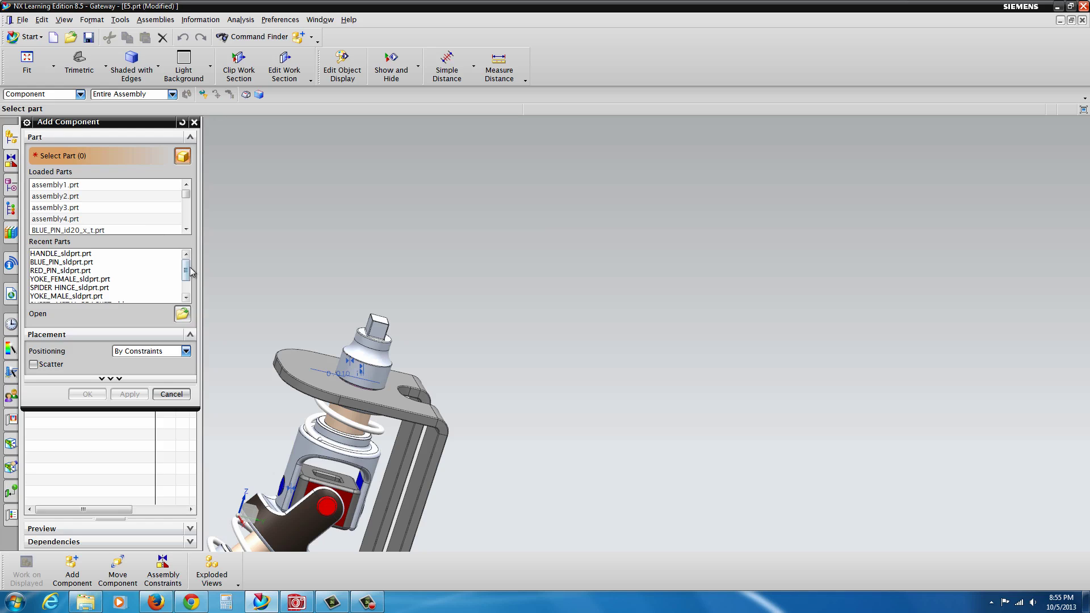
pyautogui.moveTo(189, 269); pyautogui.dragTo(188, 290)
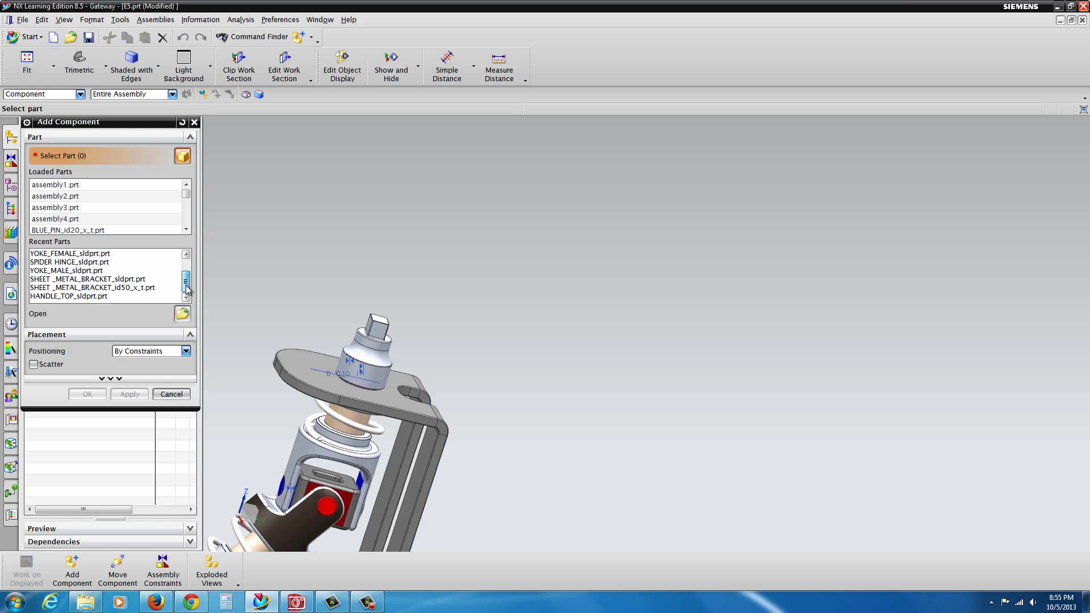
pyautogui.click(53, 297)
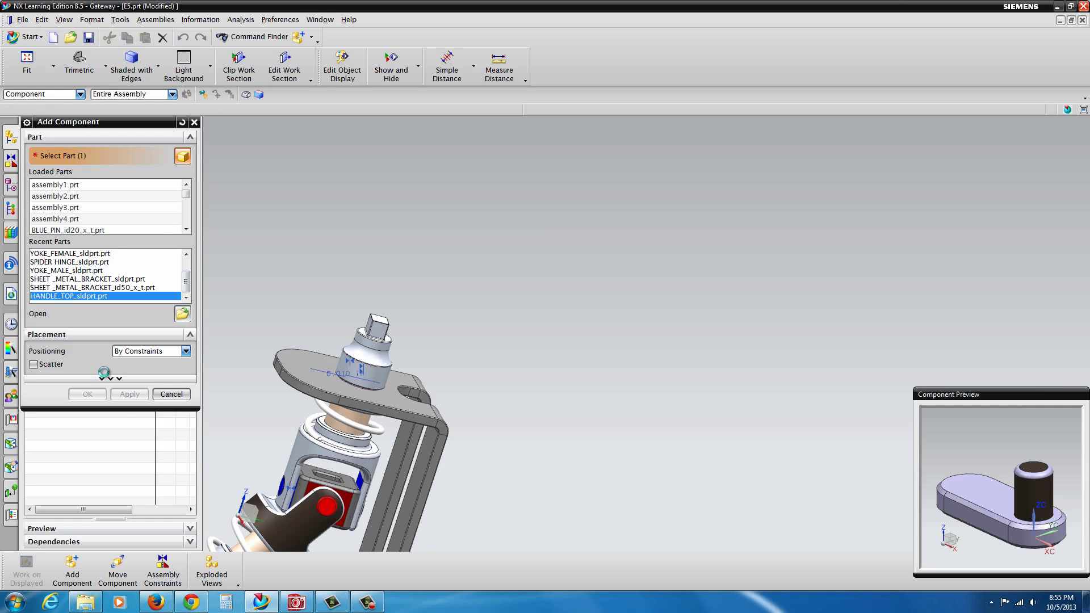
pyautogui.click(86, 395)
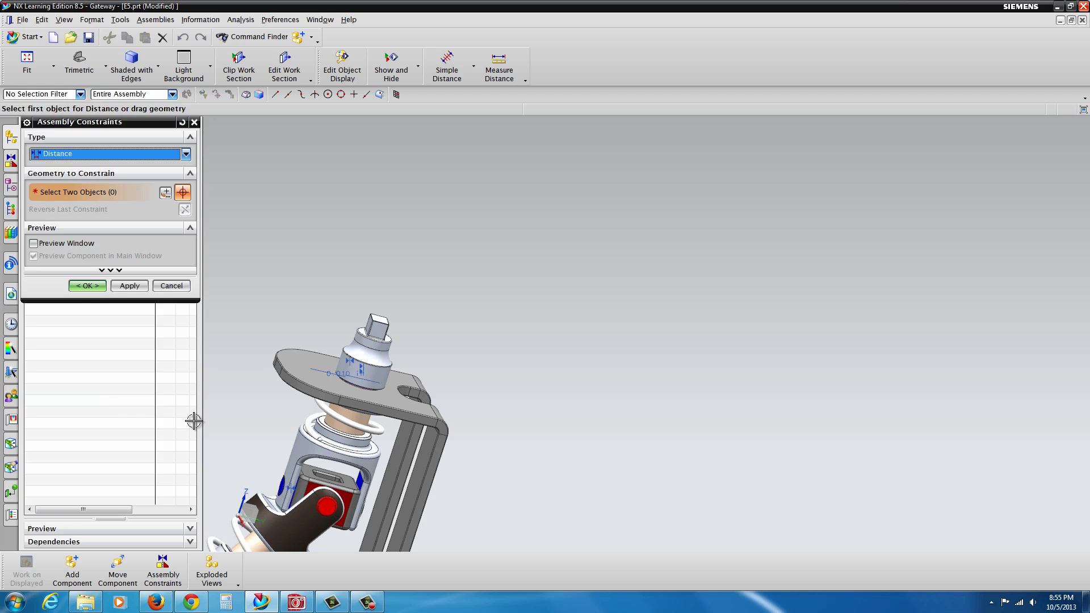
pyautogui.click(87, 285)
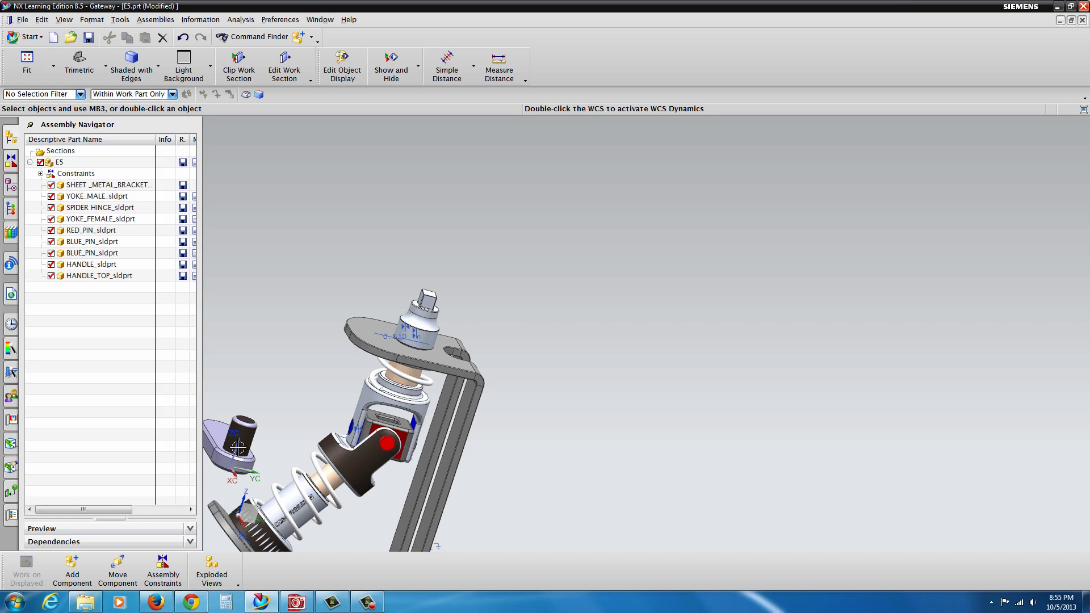
# - Move the handle top above the bracket to about X -0.25, Y 1.09, Z 2.37 using Dynamic motion
pyautogui.click(118, 570)
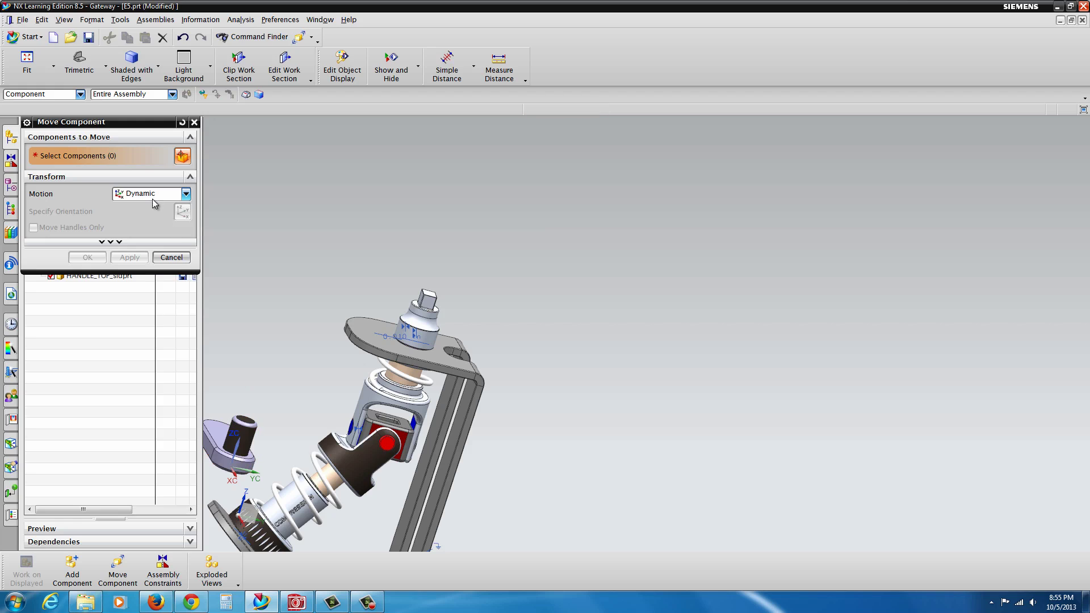
pyautogui.click(229, 422)
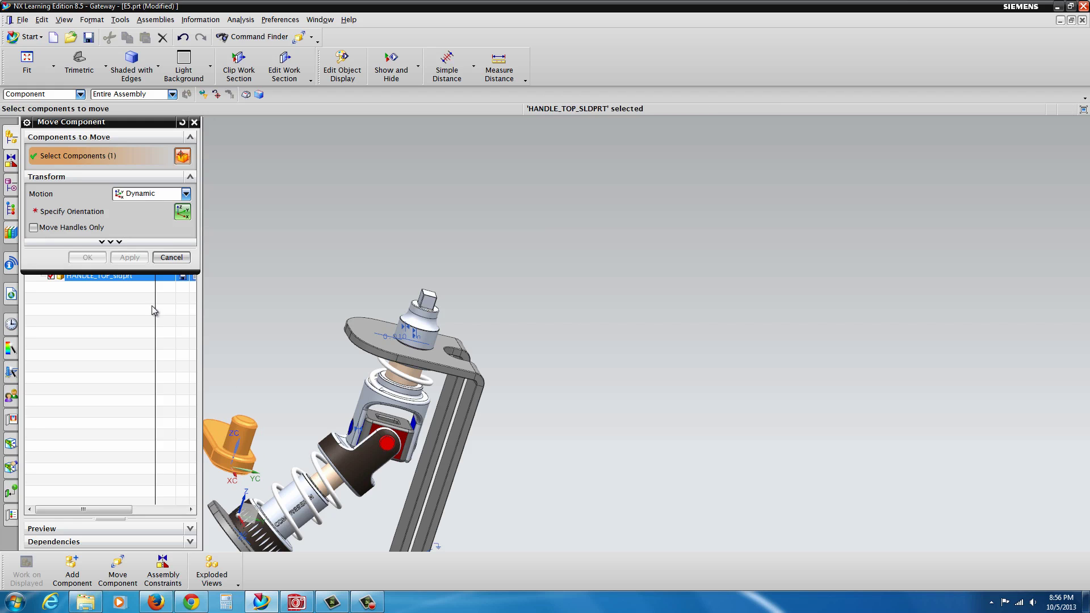
pyautogui.moveTo(249, 369); pyautogui.dragTo(390, 124)
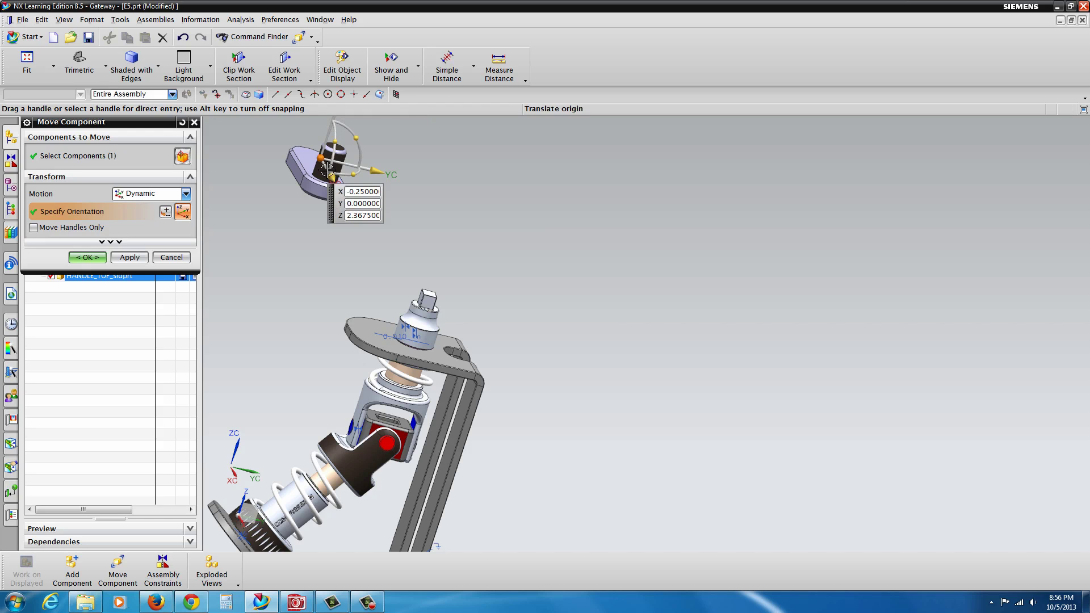
pyautogui.moveTo(370, 180); pyautogui.dragTo(504, 231)
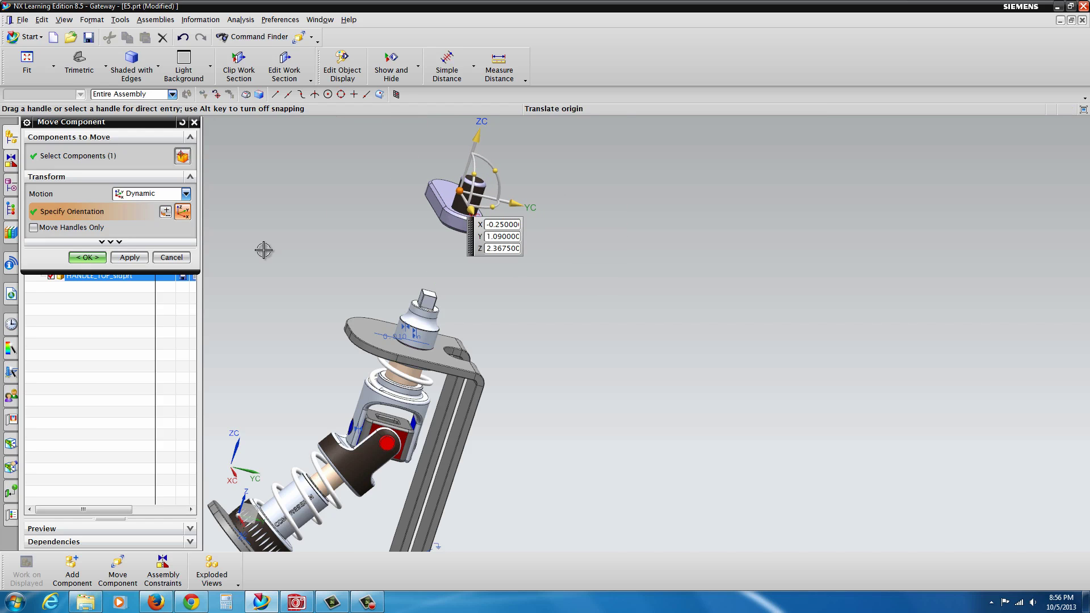
pyautogui.click(87, 257)
pyautogui.moveTo(380, 296); pyautogui.dragTo(390, 271, button='middle')
pyautogui.scroll(-3, 390, 272)
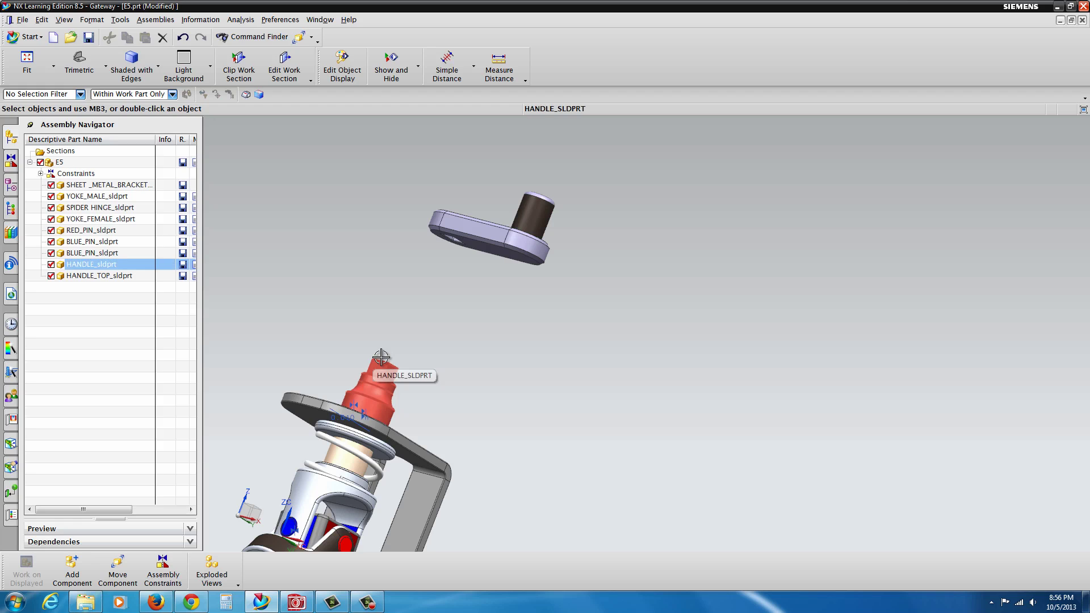
# - Constrain an inner face of the handle top's square hole to a flat on the handle's square end using Touch Align with Prefer Touch
pyautogui.moveTo(380, 297); pyautogui.dragTo(411, 275, button='middle')
pyautogui.scroll(-2, 413, 297)
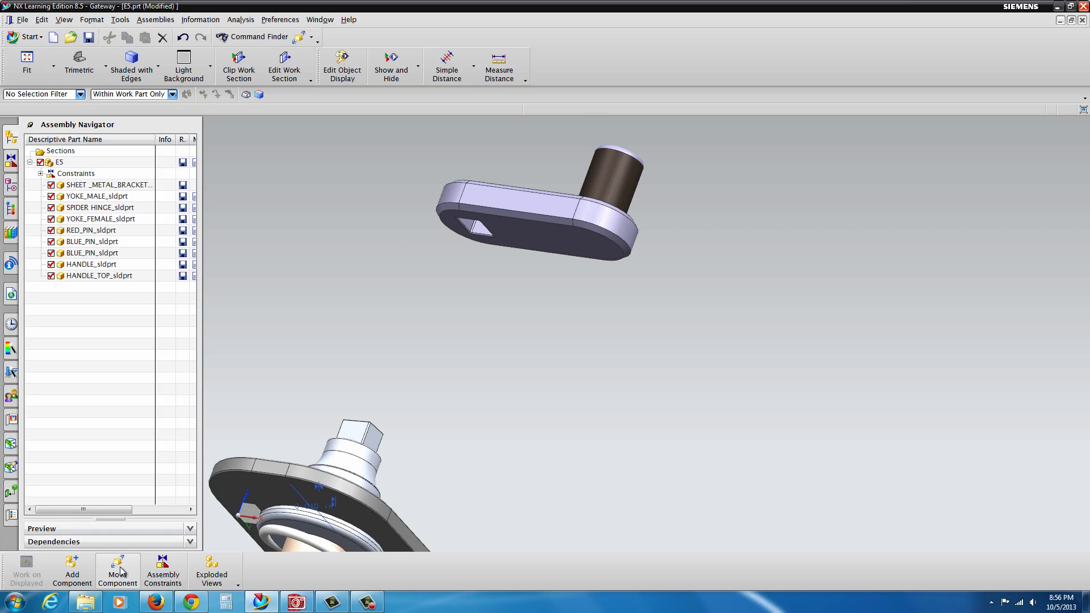
pyautogui.click(162, 567)
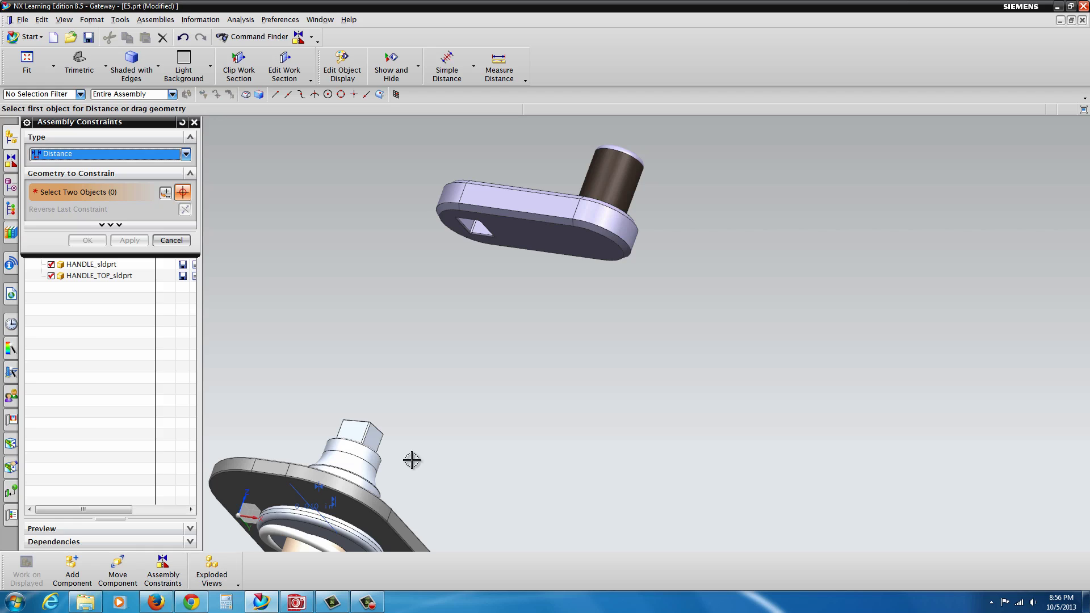
pyautogui.click(185, 154)
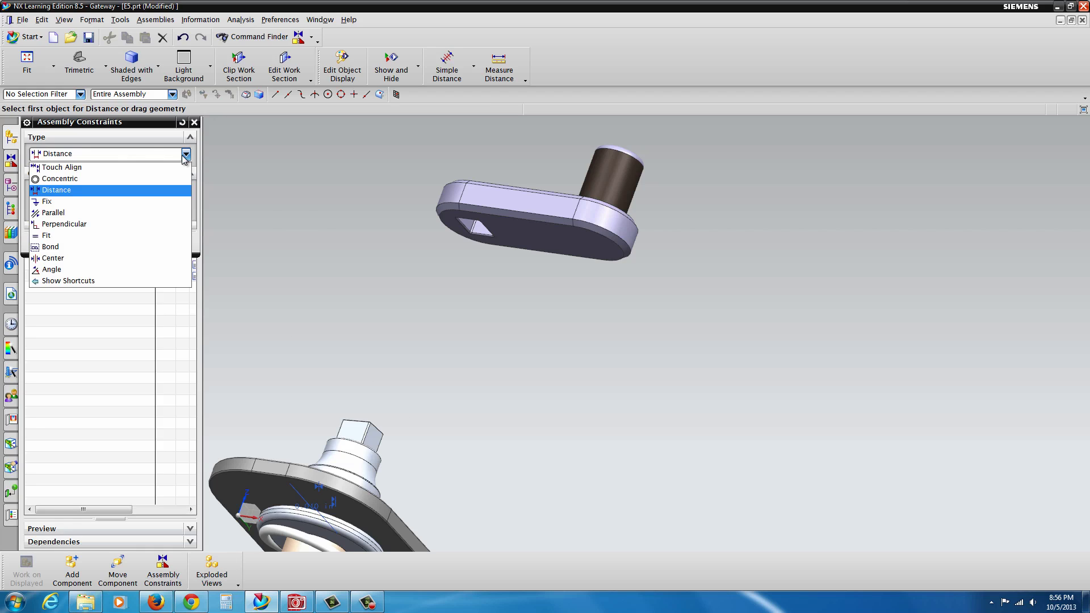
pyautogui.click(104, 168)
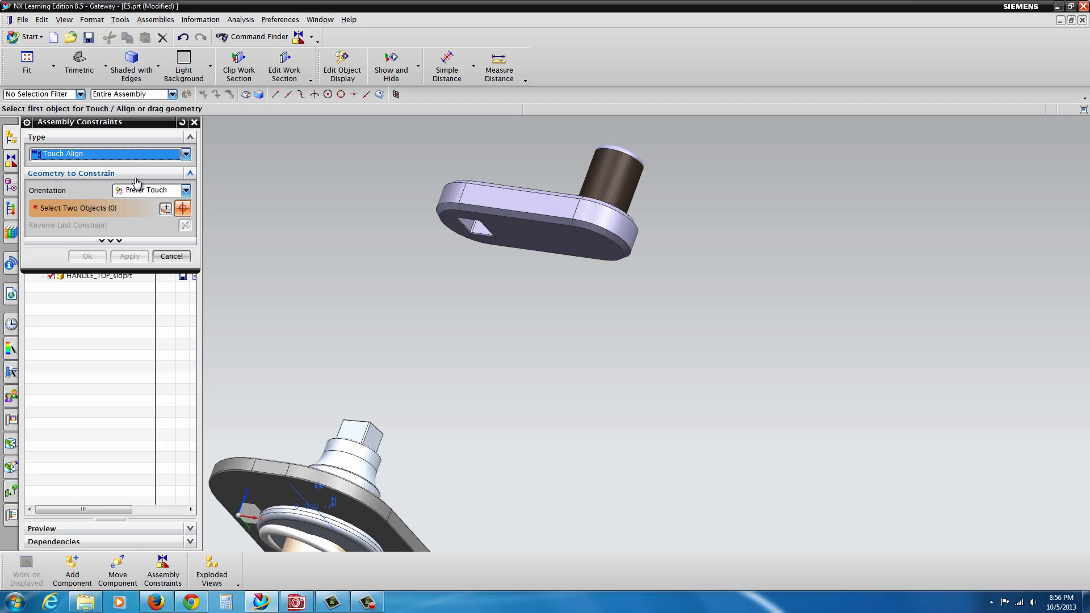
pyautogui.click(187, 190)
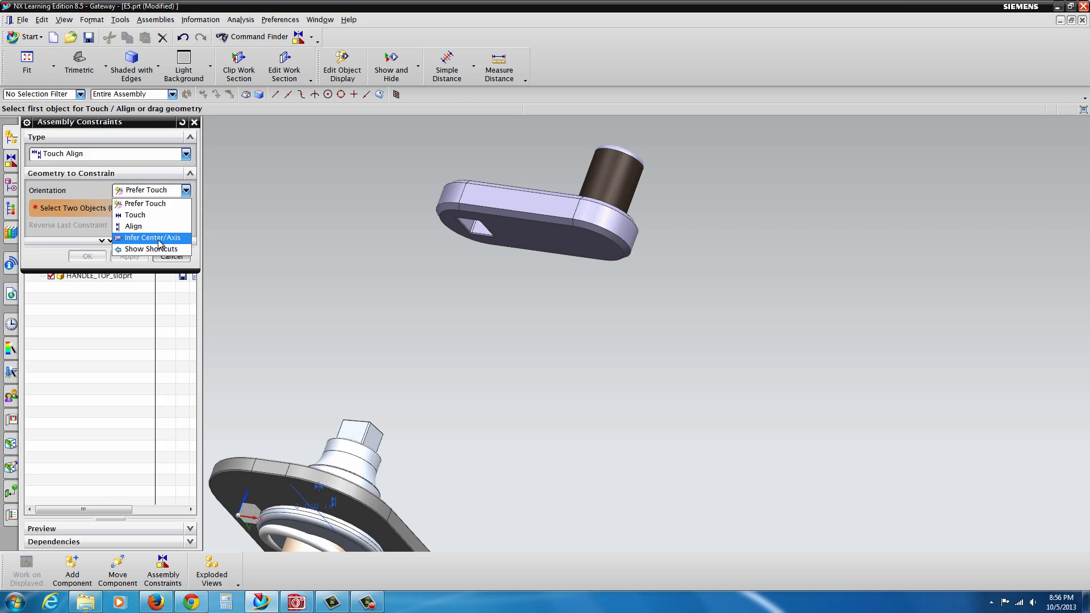
pyautogui.click(149, 203)
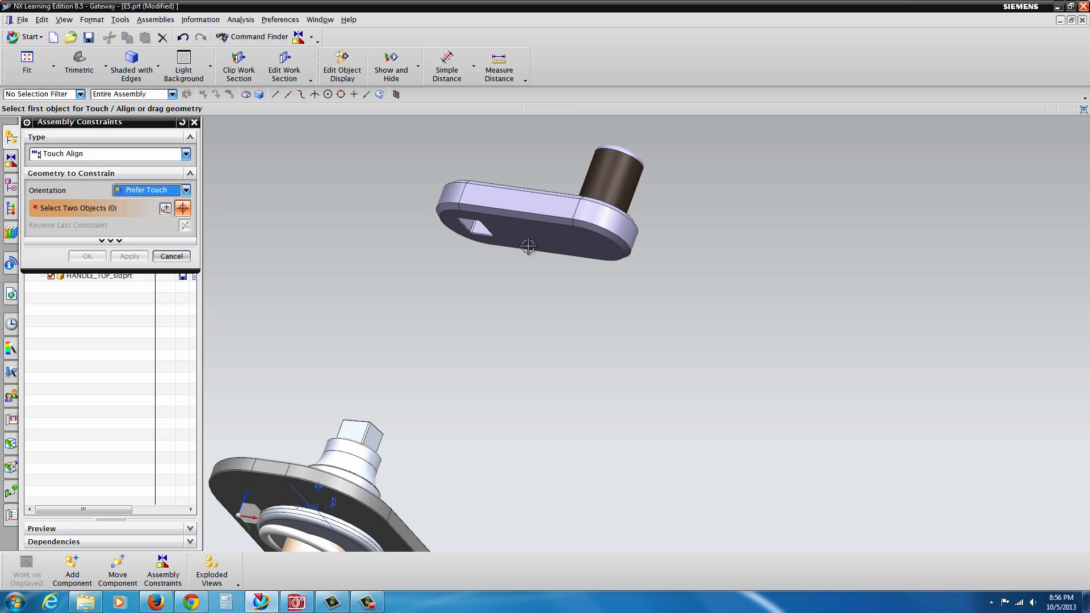
pyautogui.click(467, 223)
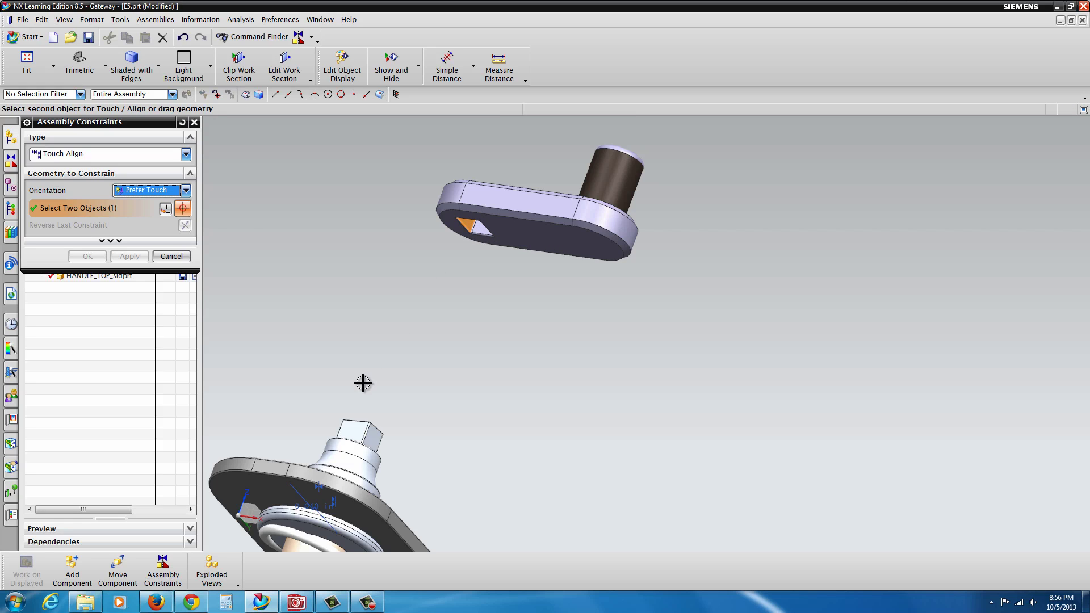
pyautogui.click(356, 427)
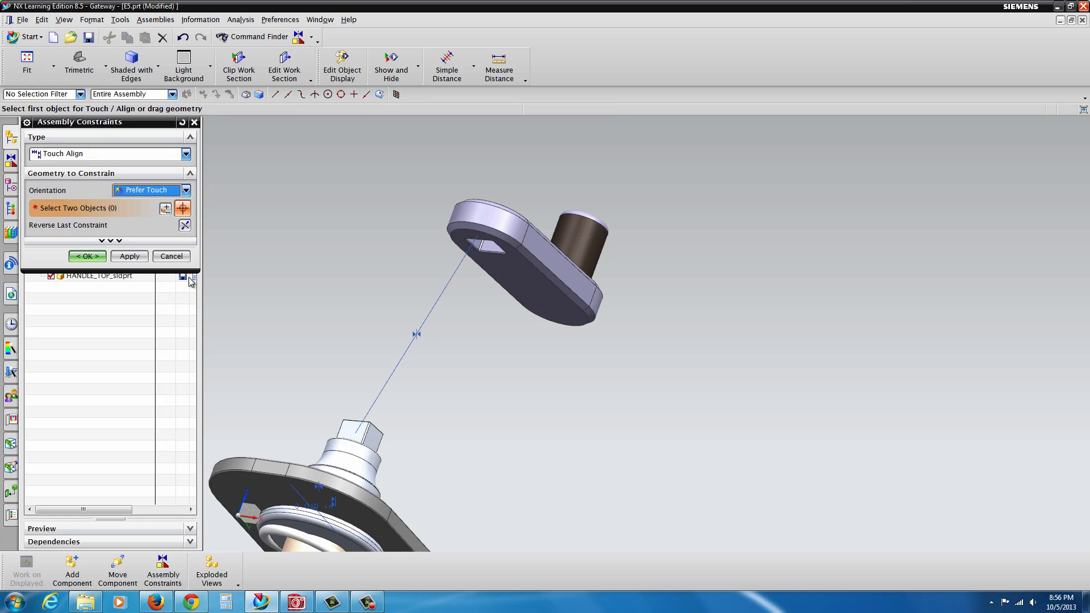
pyautogui.click(131, 257)
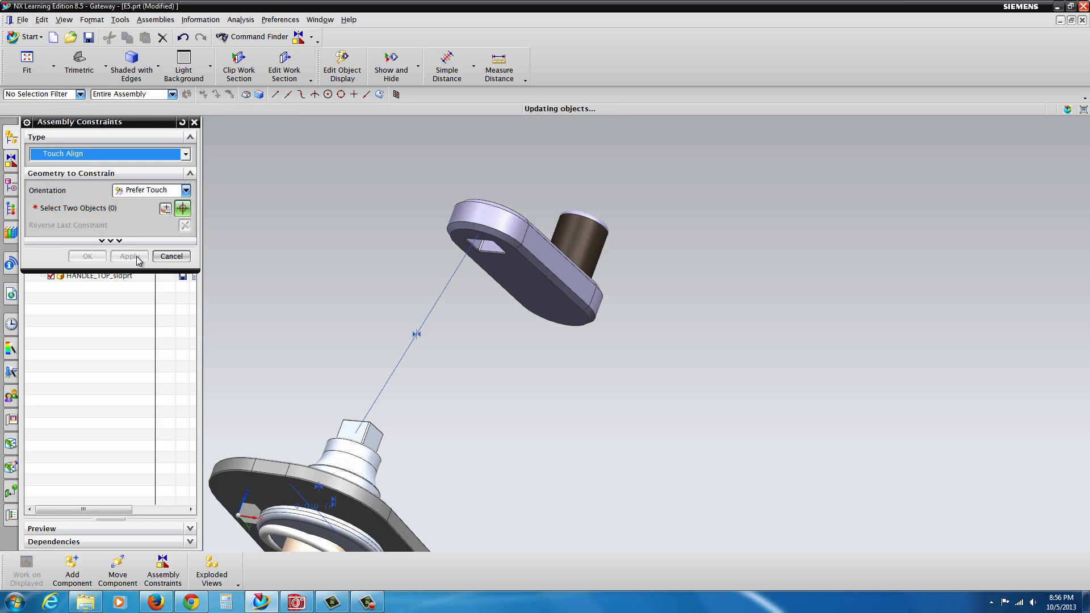
# - Touch-align the adjacent flat of the handle's square end with the matching inner face of the handle top's square hole
pyautogui.click(375, 440)
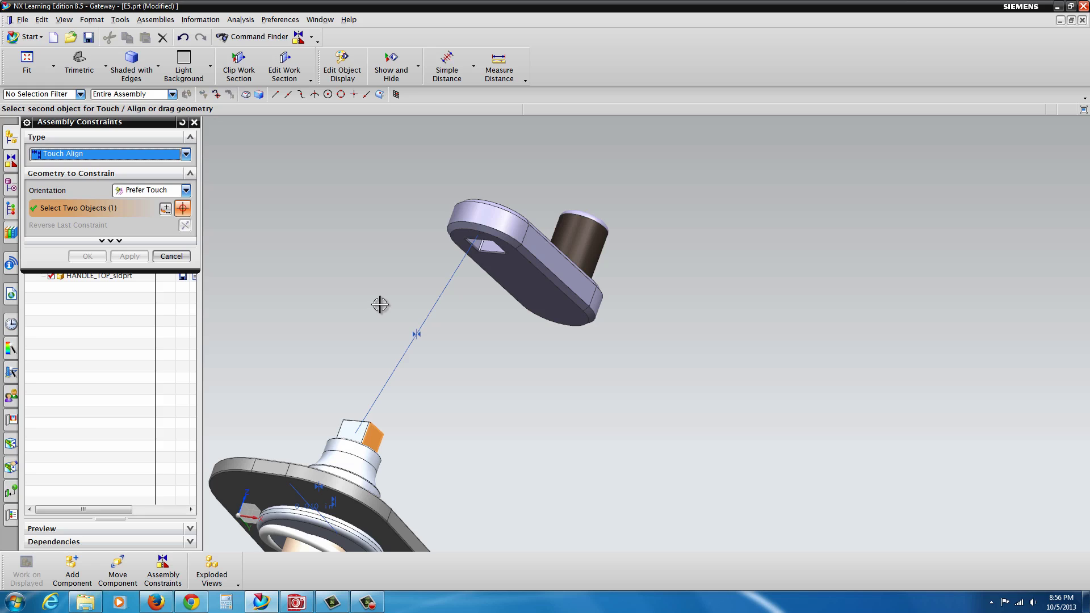
pyautogui.moveTo(380, 305); pyautogui.dragTo(769, 216, button='middle')
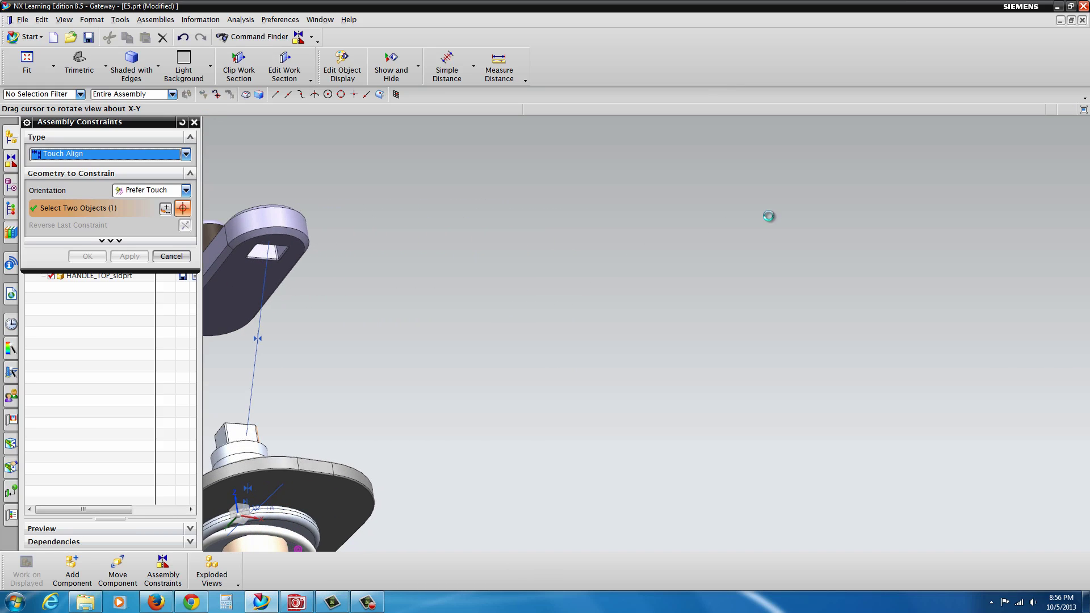
pyautogui.click(281, 250)
# - Seat the handle top's flat underside on the handle's shoulder face below the square end with a Touch Align constraint
pyautogui.scroll(-3, 311, 301)
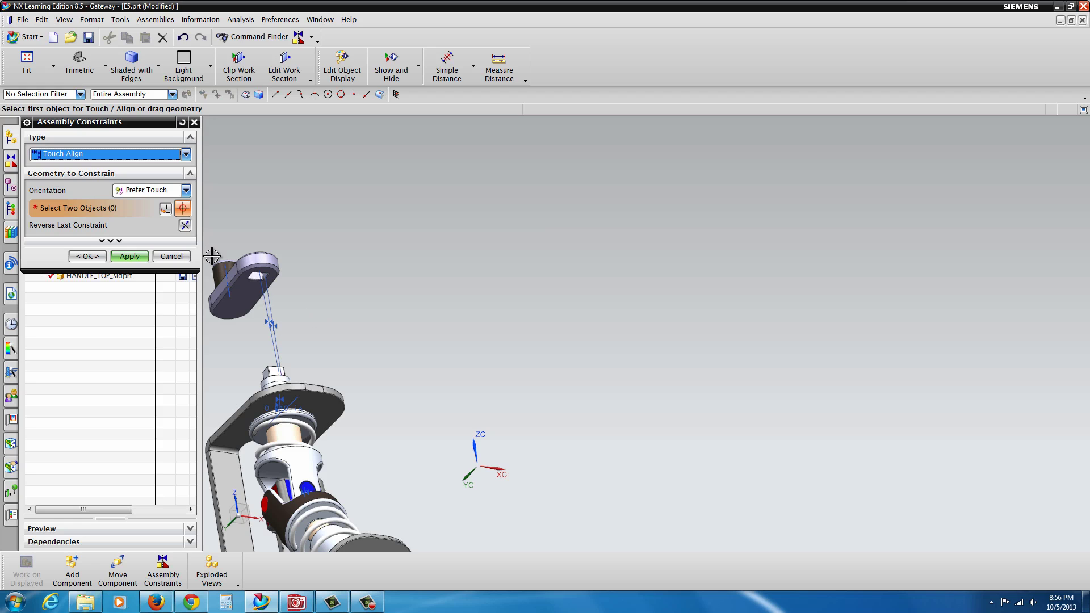
pyautogui.click(246, 290)
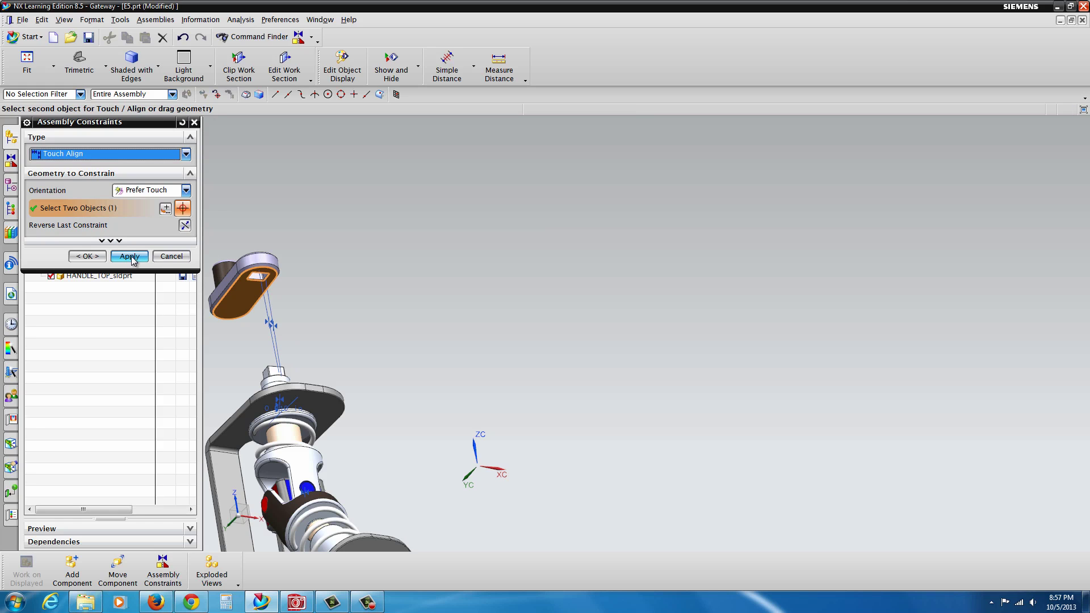
pyautogui.scroll(5, 306, 369)
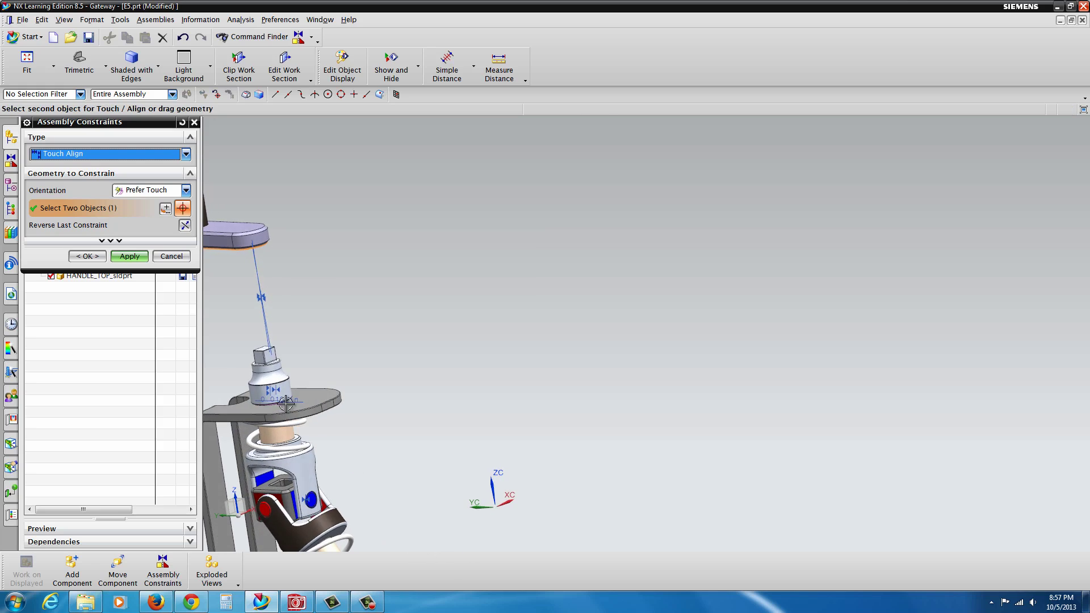
pyautogui.click(293, 387)
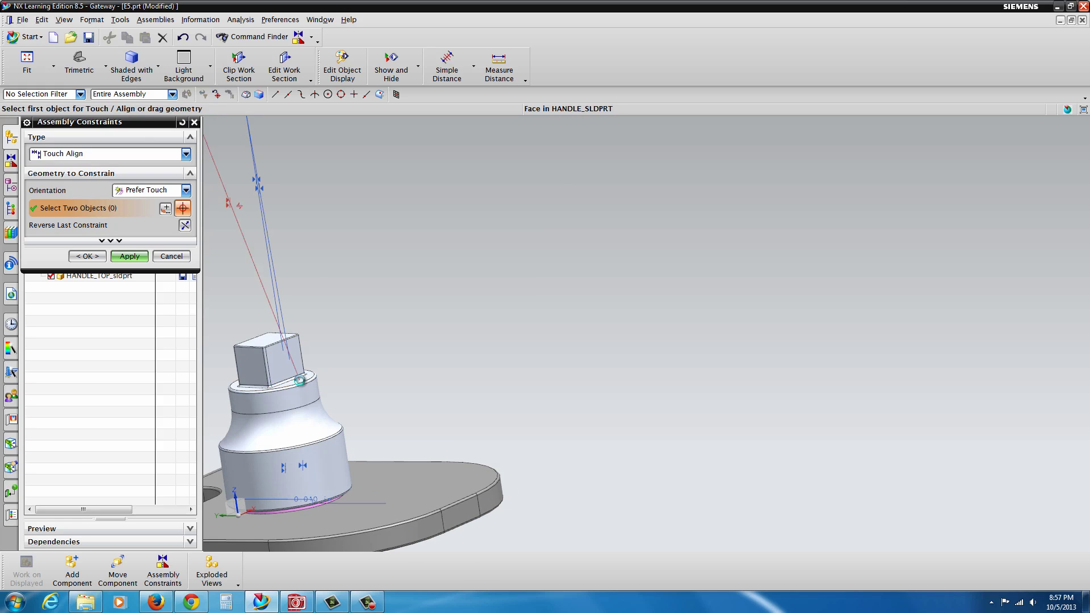
pyautogui.click(88, 256)
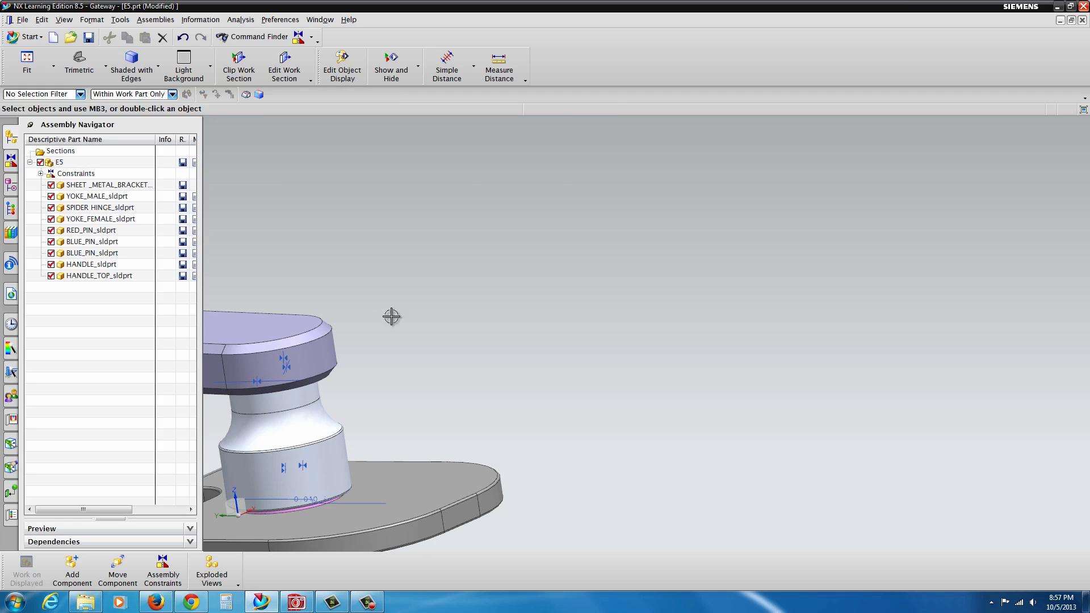
# - Hide the three Touch constraint symbols between the handle top and the handle
pyautogui.scroll(-8, 390, 316)
pyautogui.moveTo(390, 316); pyautogui.dragTo(411, 465, button='middle')
pyautogui.scroll(10, 417, 361)
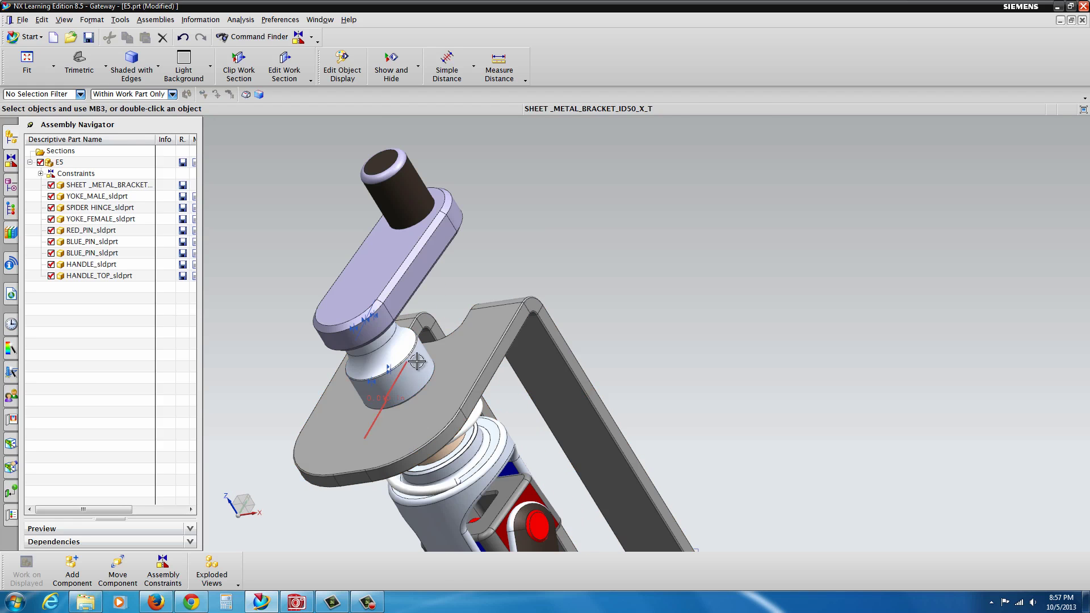
pyautogui.rightClick(367, 318)
pyautogui.press('Escape')
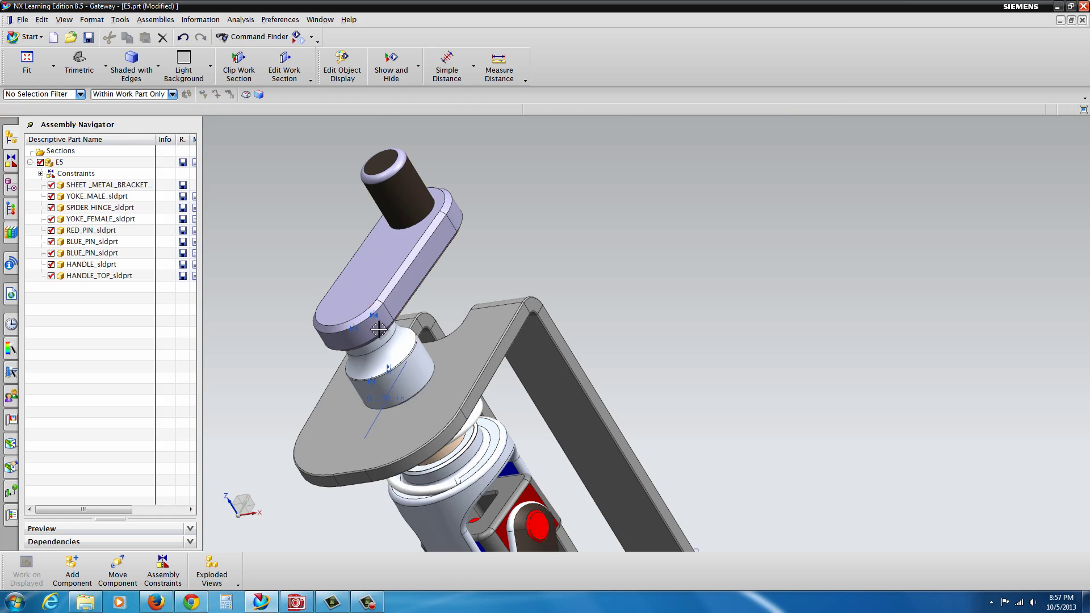
pyautogui.rightClick(377, 316)
pyautogui.press('Escape')
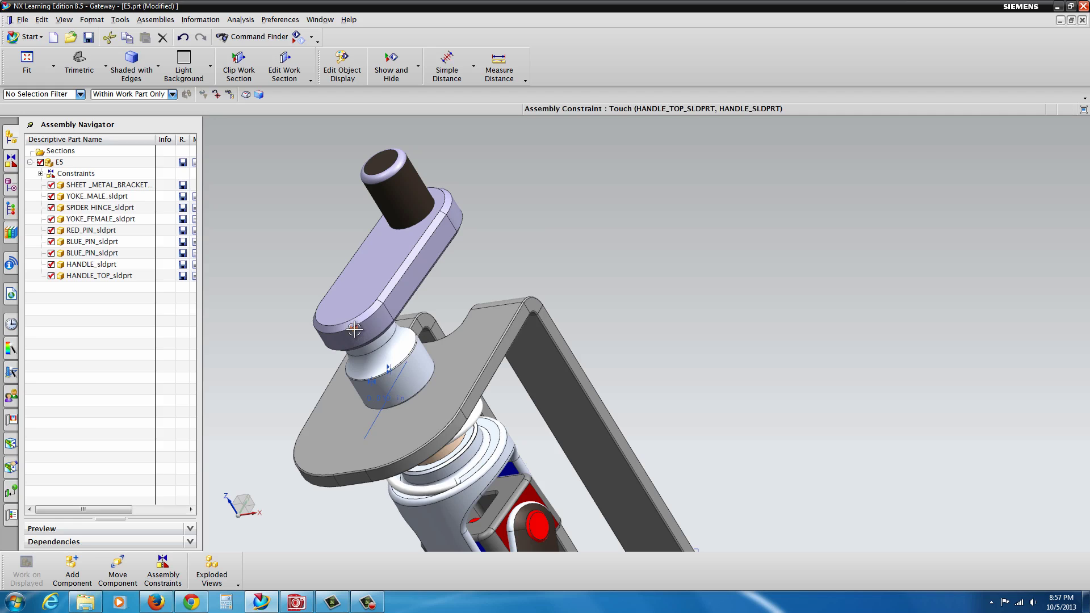
pyautogui.rightClick(358, 331)
pyautogui.click(378, 354)
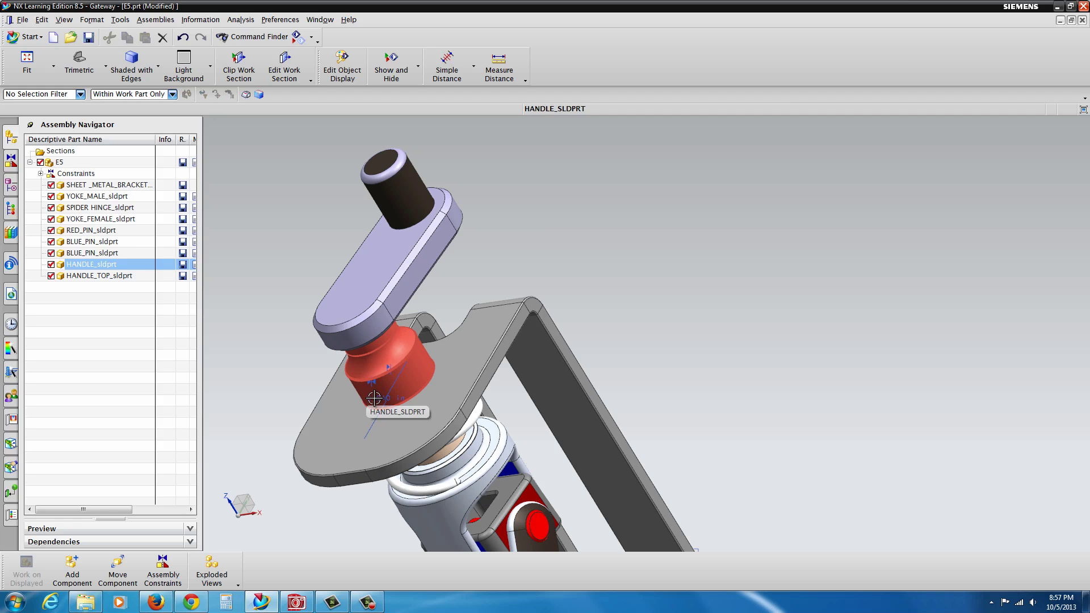
# - Hide the remaining constraint symbols on the handle, including its Distance constraint to the bracket
pyautogui.rightClick(379, 379)
pyautogui.press('Escape')
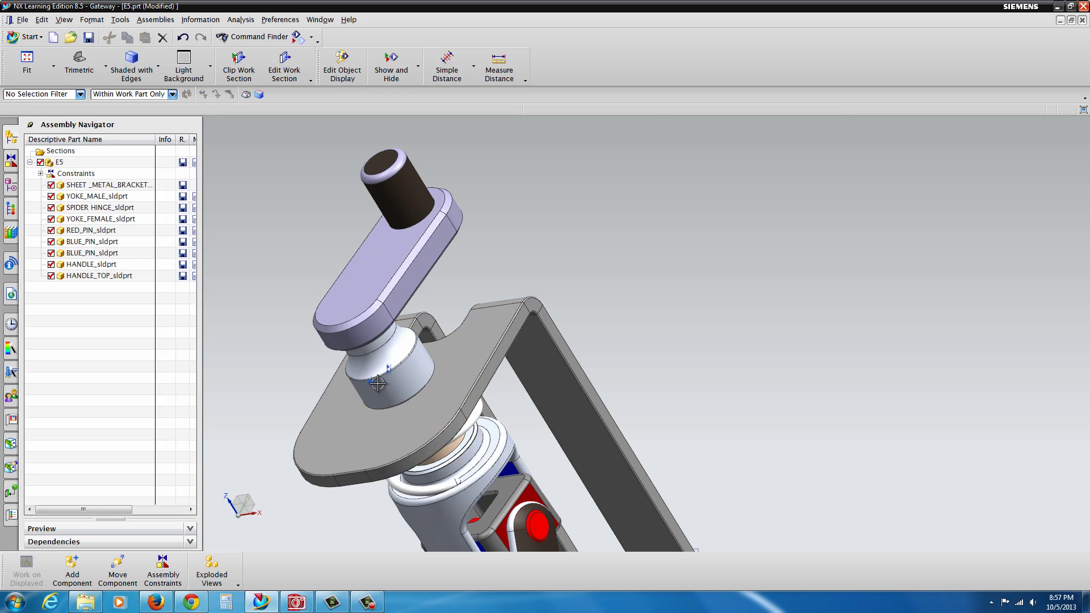
pyautogui.rightClick(386, 386)
pyautogui.press('Escape')
pyautogui.rightClick(390, 370)
pyautogui.press('Escape')
pyautogui.scroll(-5, 448, 419)
pyautogui.moveTo(449, 418); pyautogui.dragTo(360, 284, button='middle')
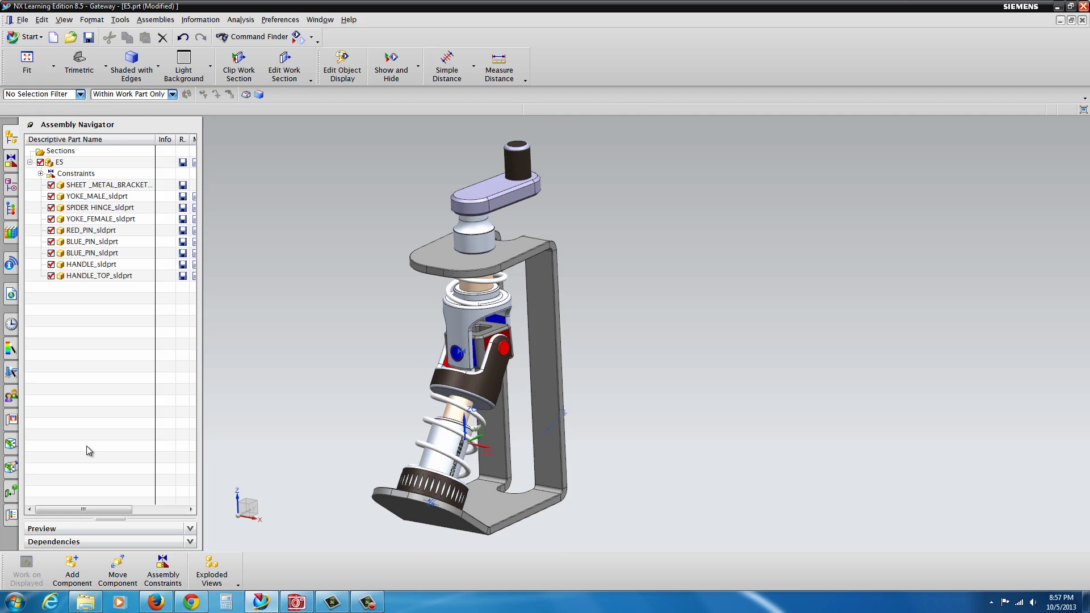
# - Rotate the handle top -90 degrees about its vertical axis with Move Component in Dynamic motion
pyautogui.click(117, 568)
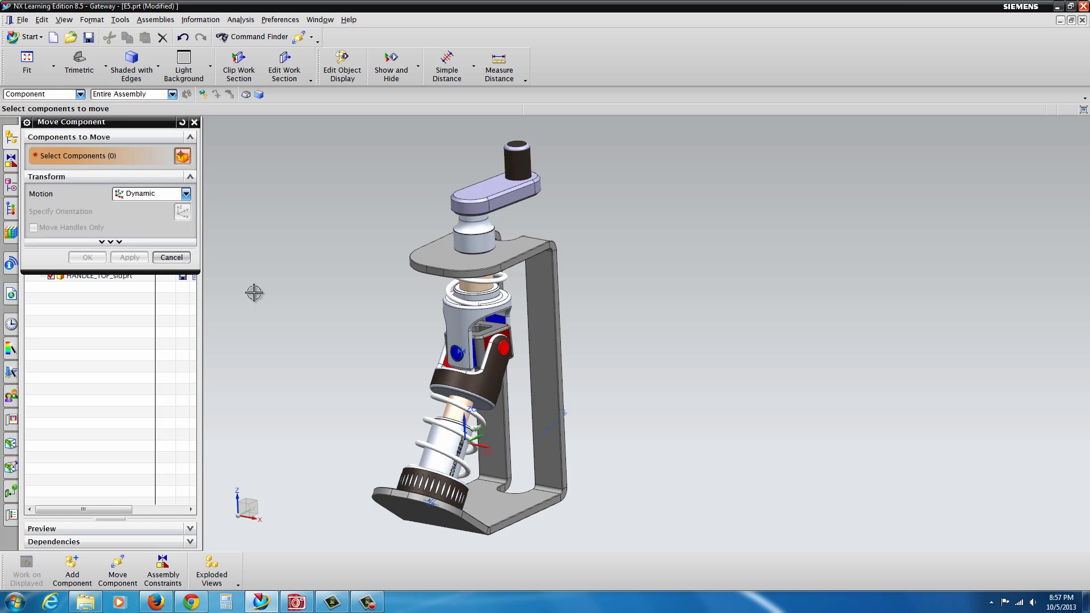
pyautogui.click(522, 180)
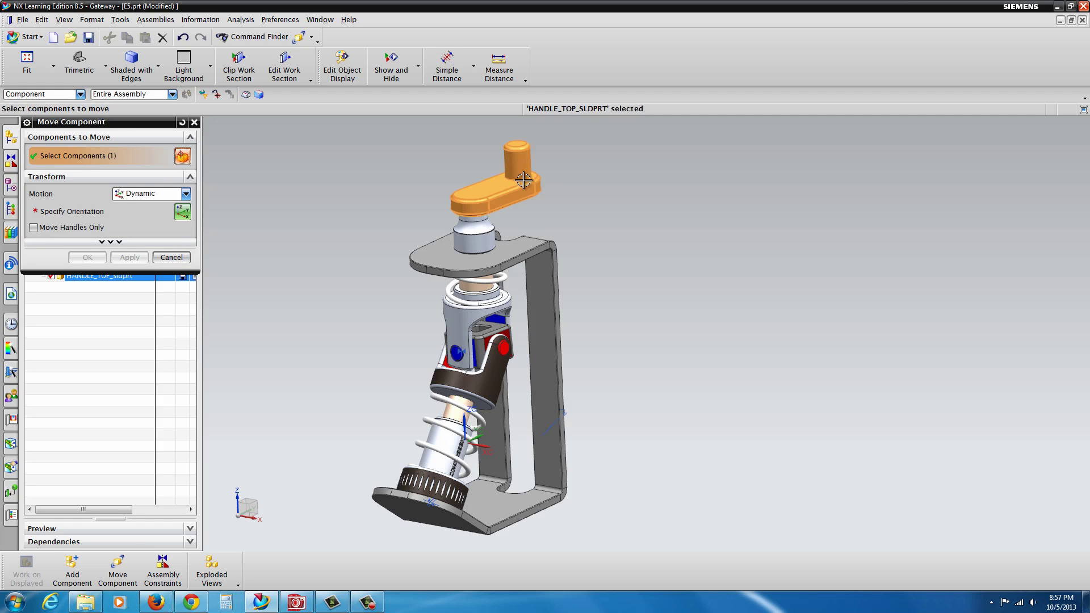
pyautogui.click(94, 213)
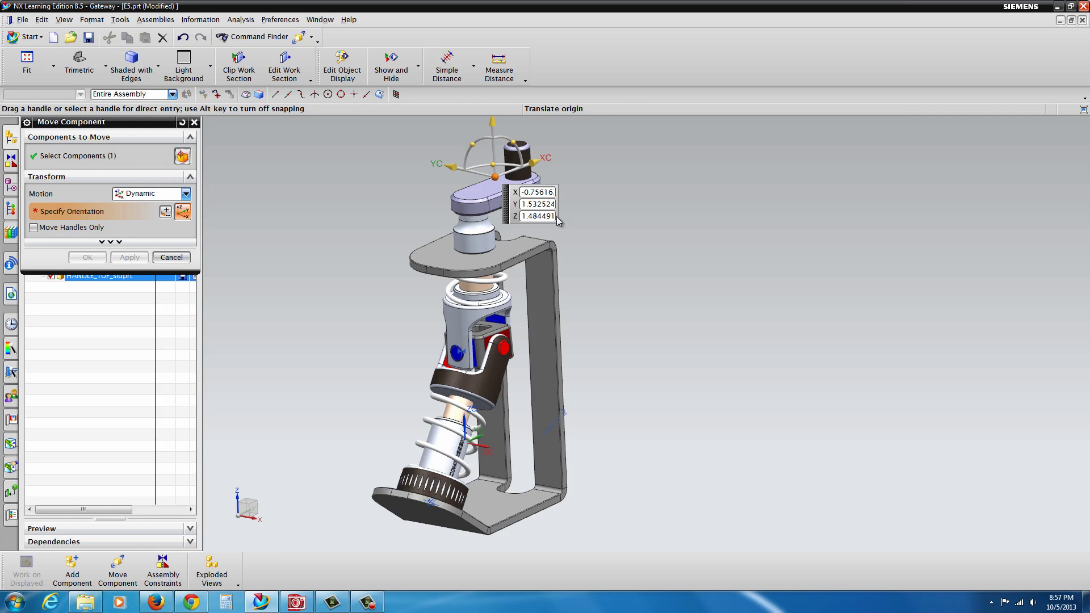
pyautogui.moveTo(492, 163); pyautogui.dragTo(544, 159)
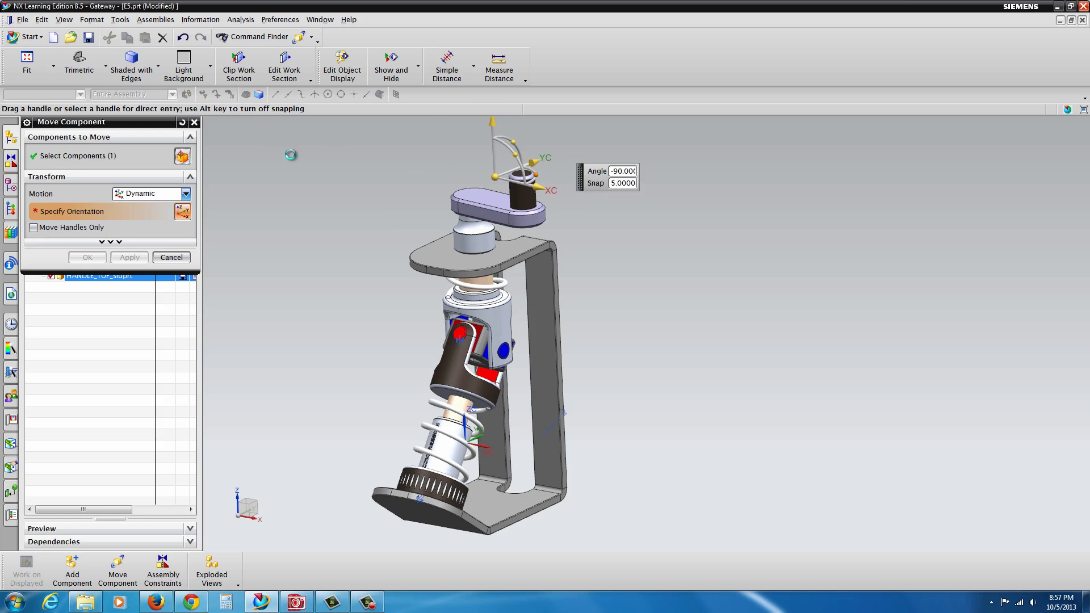
pyautogui.click(92, 259)
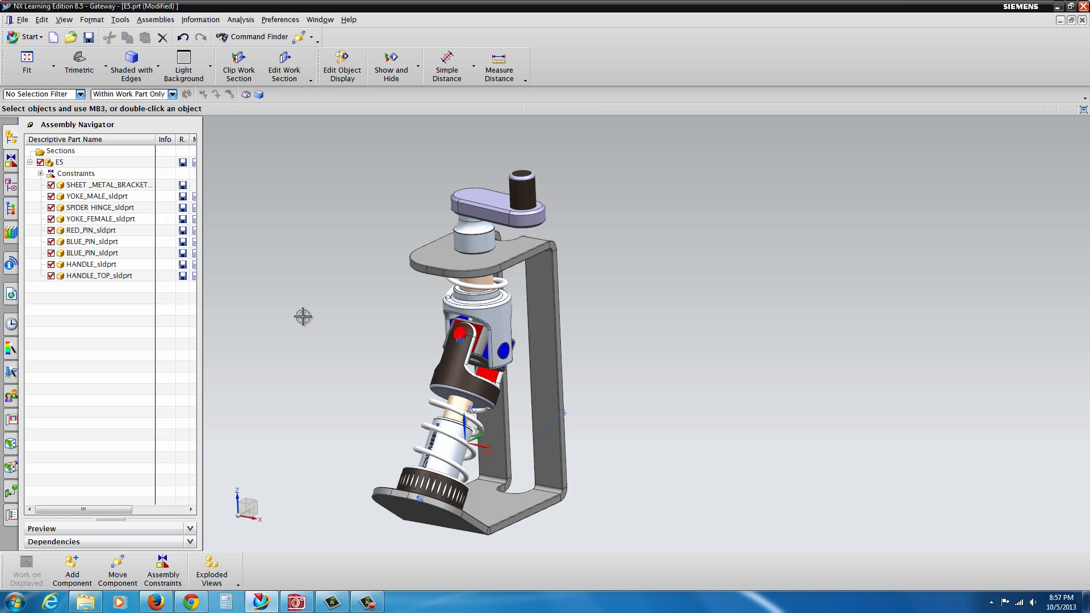
# - Start Add Component, look through the loaded and recent parts, and examine the small holes in the spider hinge between the yokes
pyautogui.moveTo(541, 417); pyautogui.dragTo(528, 391, button='middle')
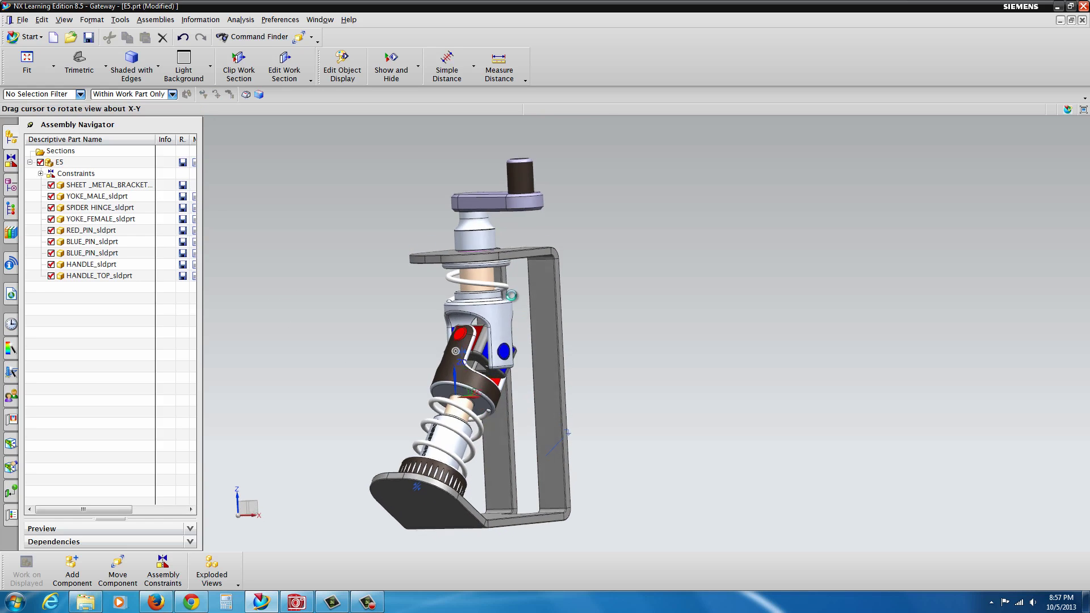
pyautogui.scroll(5, 512, 325)
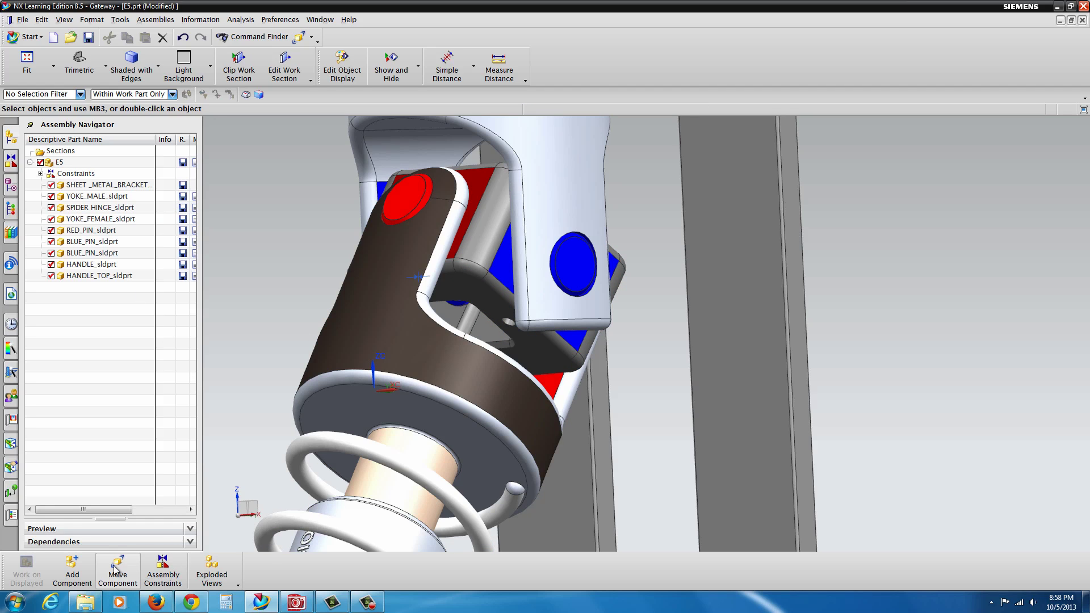
pyautogui.click(73, 570)
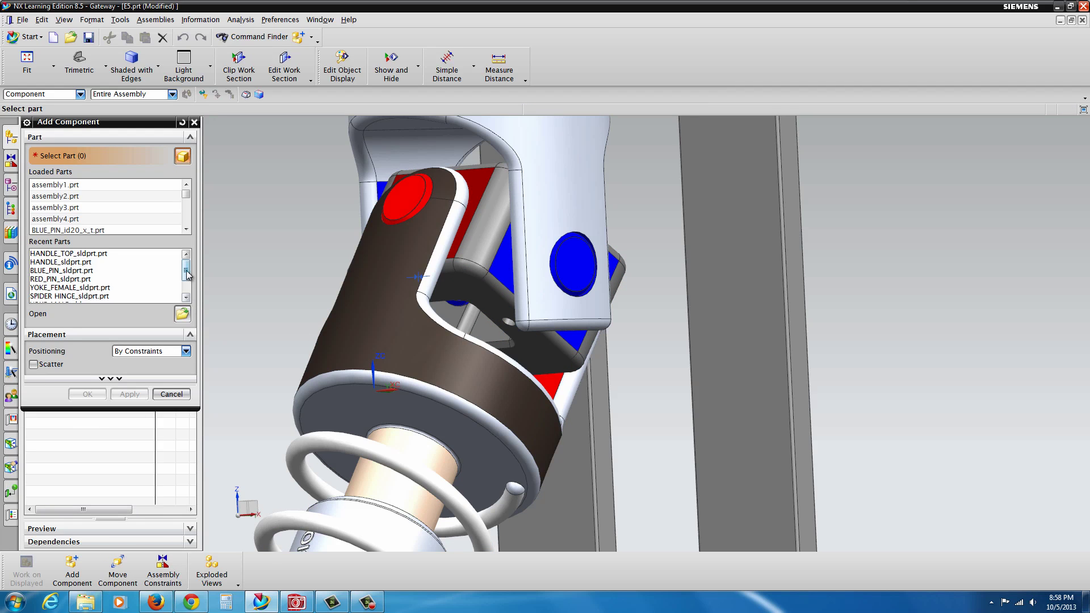
pyautogui.moveTo(186, 275)
pyautogui.mouseDown()
pyautogui.moveTo(187, 289)
pyautogui.moveTo(186, 278)
pyautogui.mouseUp()
pyautogui.moveTo(186, 194); pyautogui.dragTo(185, 223)
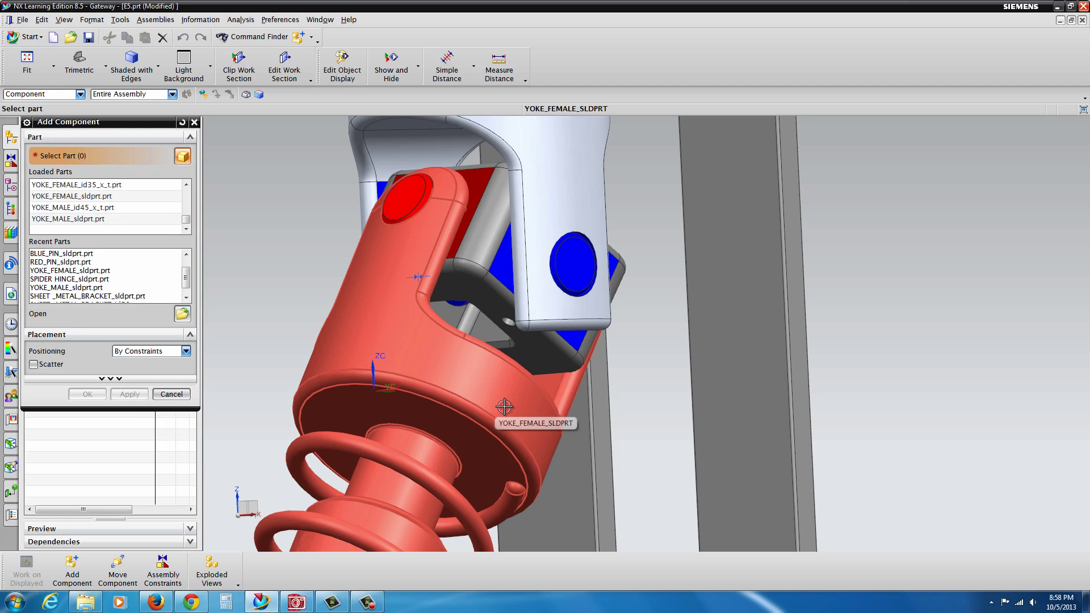
pyautogui.scroll(-4, 502, 398)
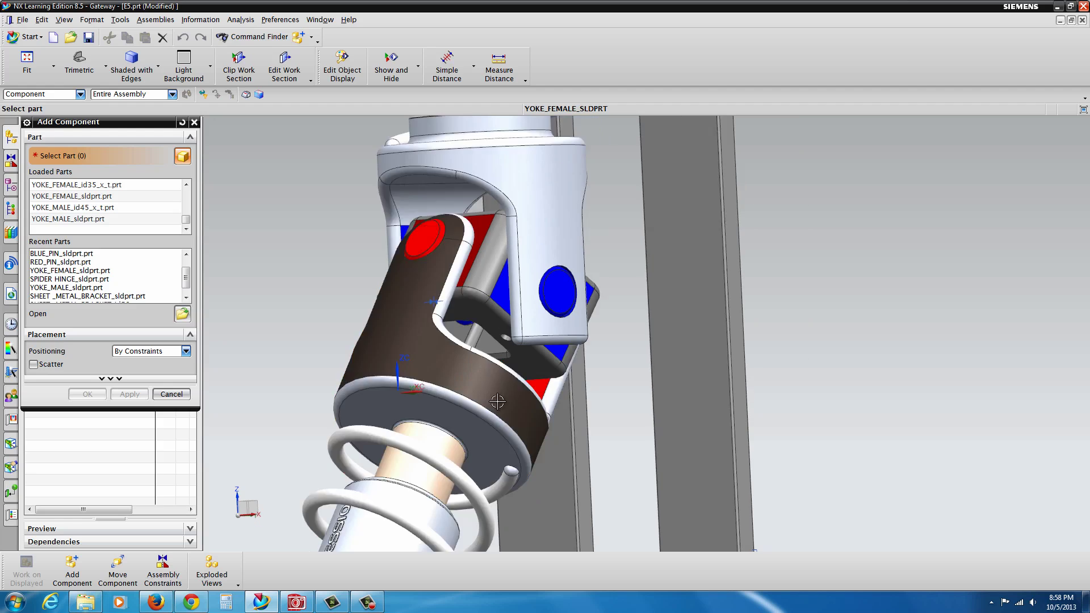
pyautogui.scroll(6, 510, 367)
pyautogui.scroll(2, 513, 361)
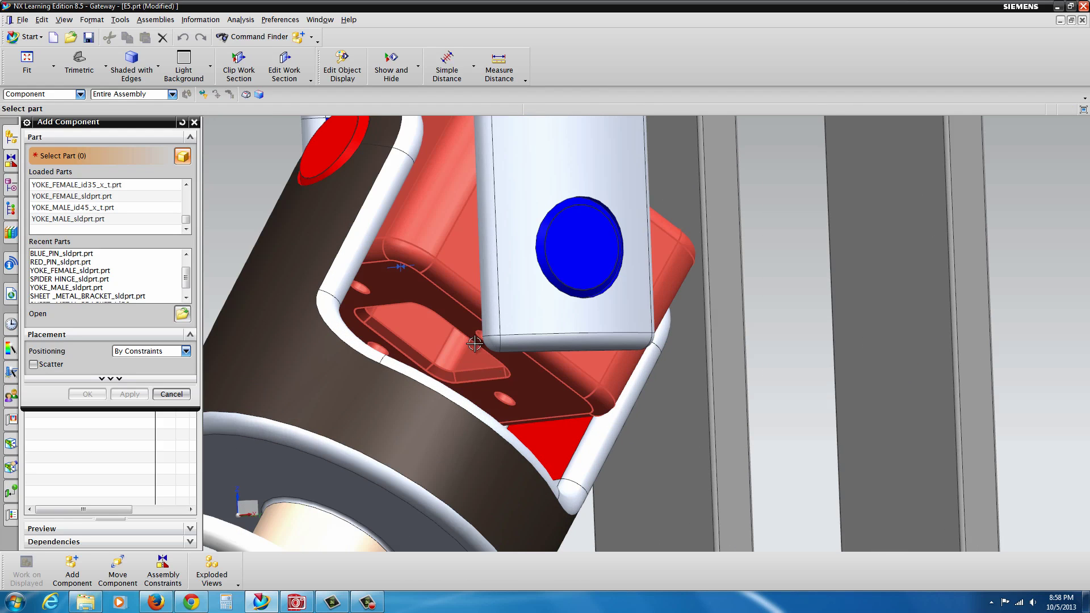